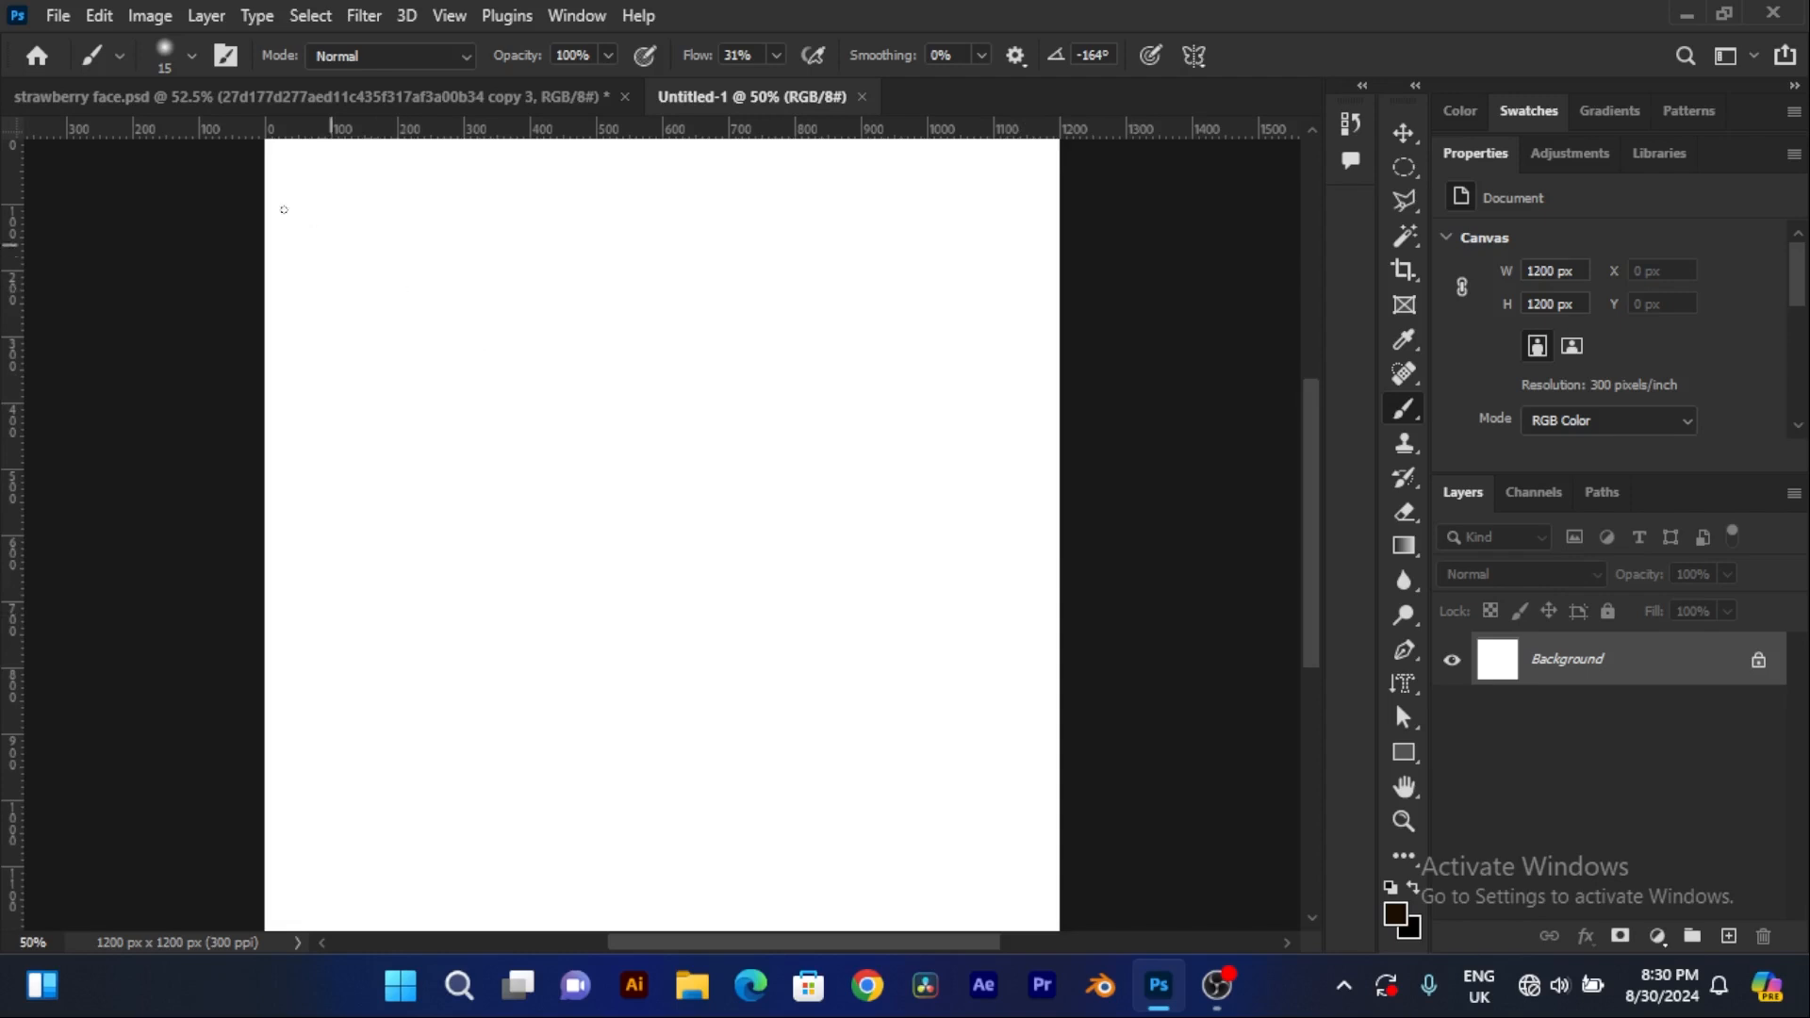
Step: Place the "strawberry face" image as an embedded object in the blank document
{"action": "left_click", "coordinate": [52, 14]}
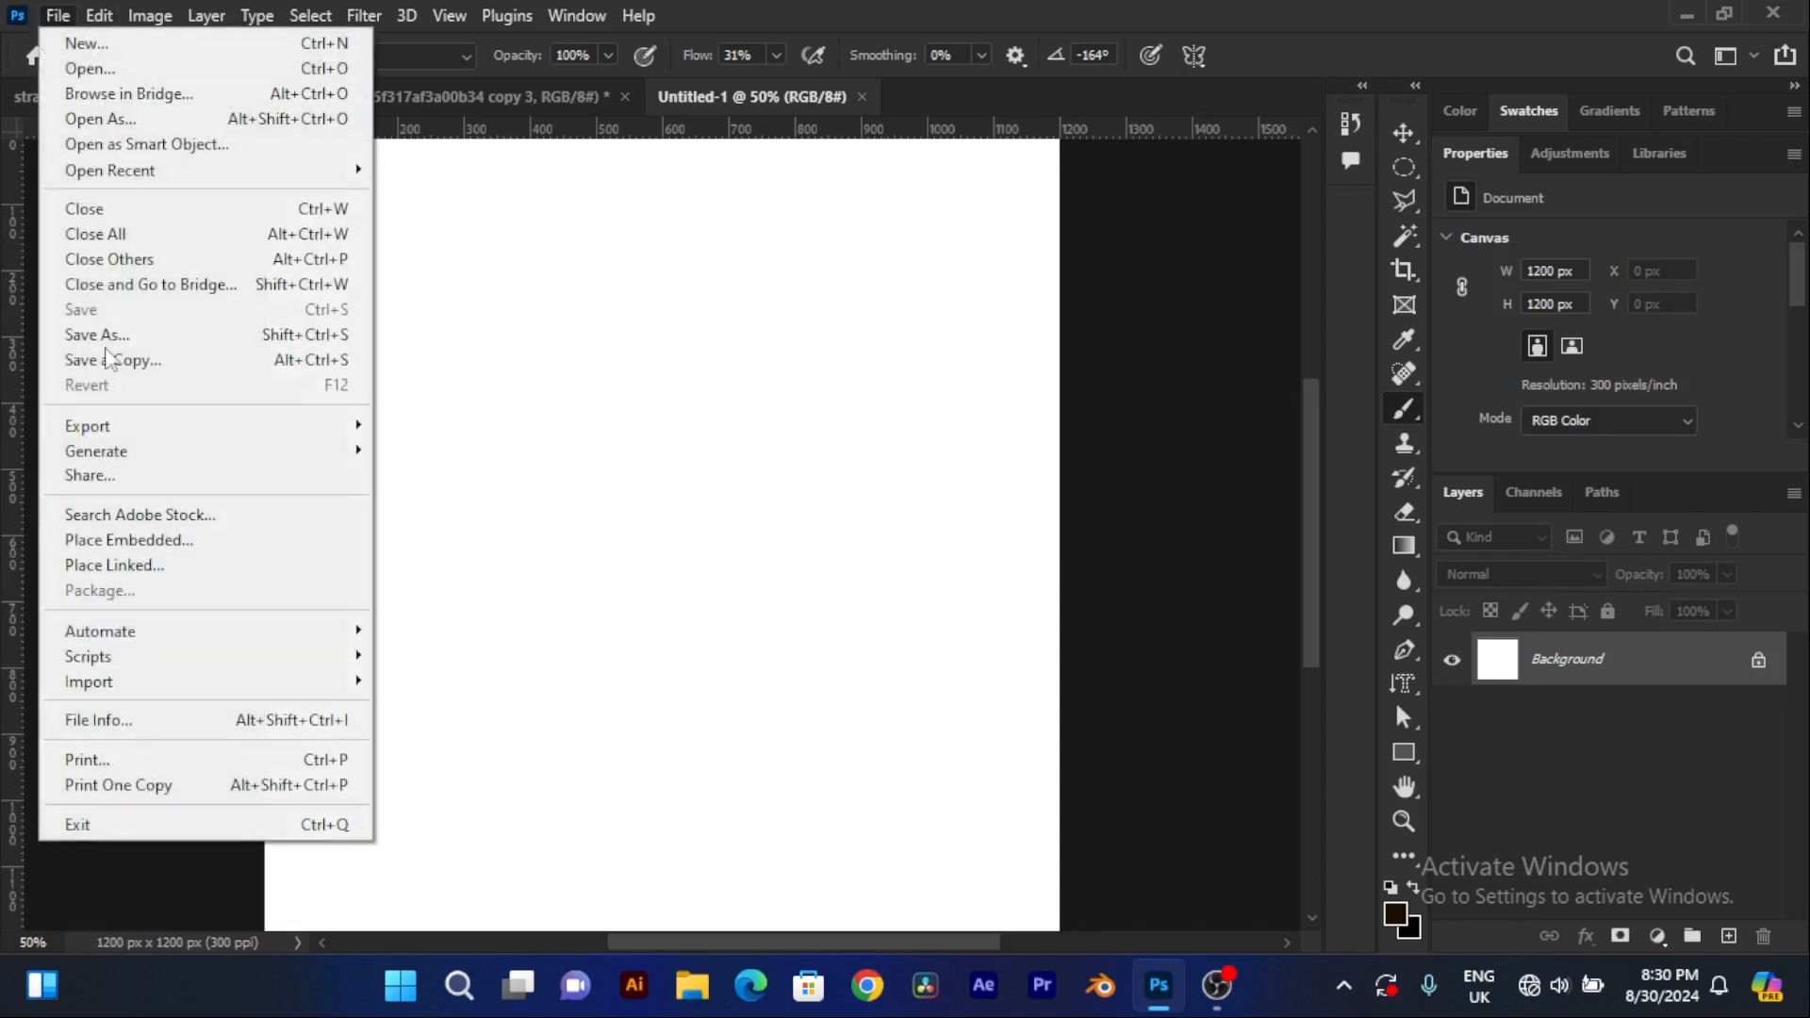
{"action": "left_click", "coordinate": [155, 551]}
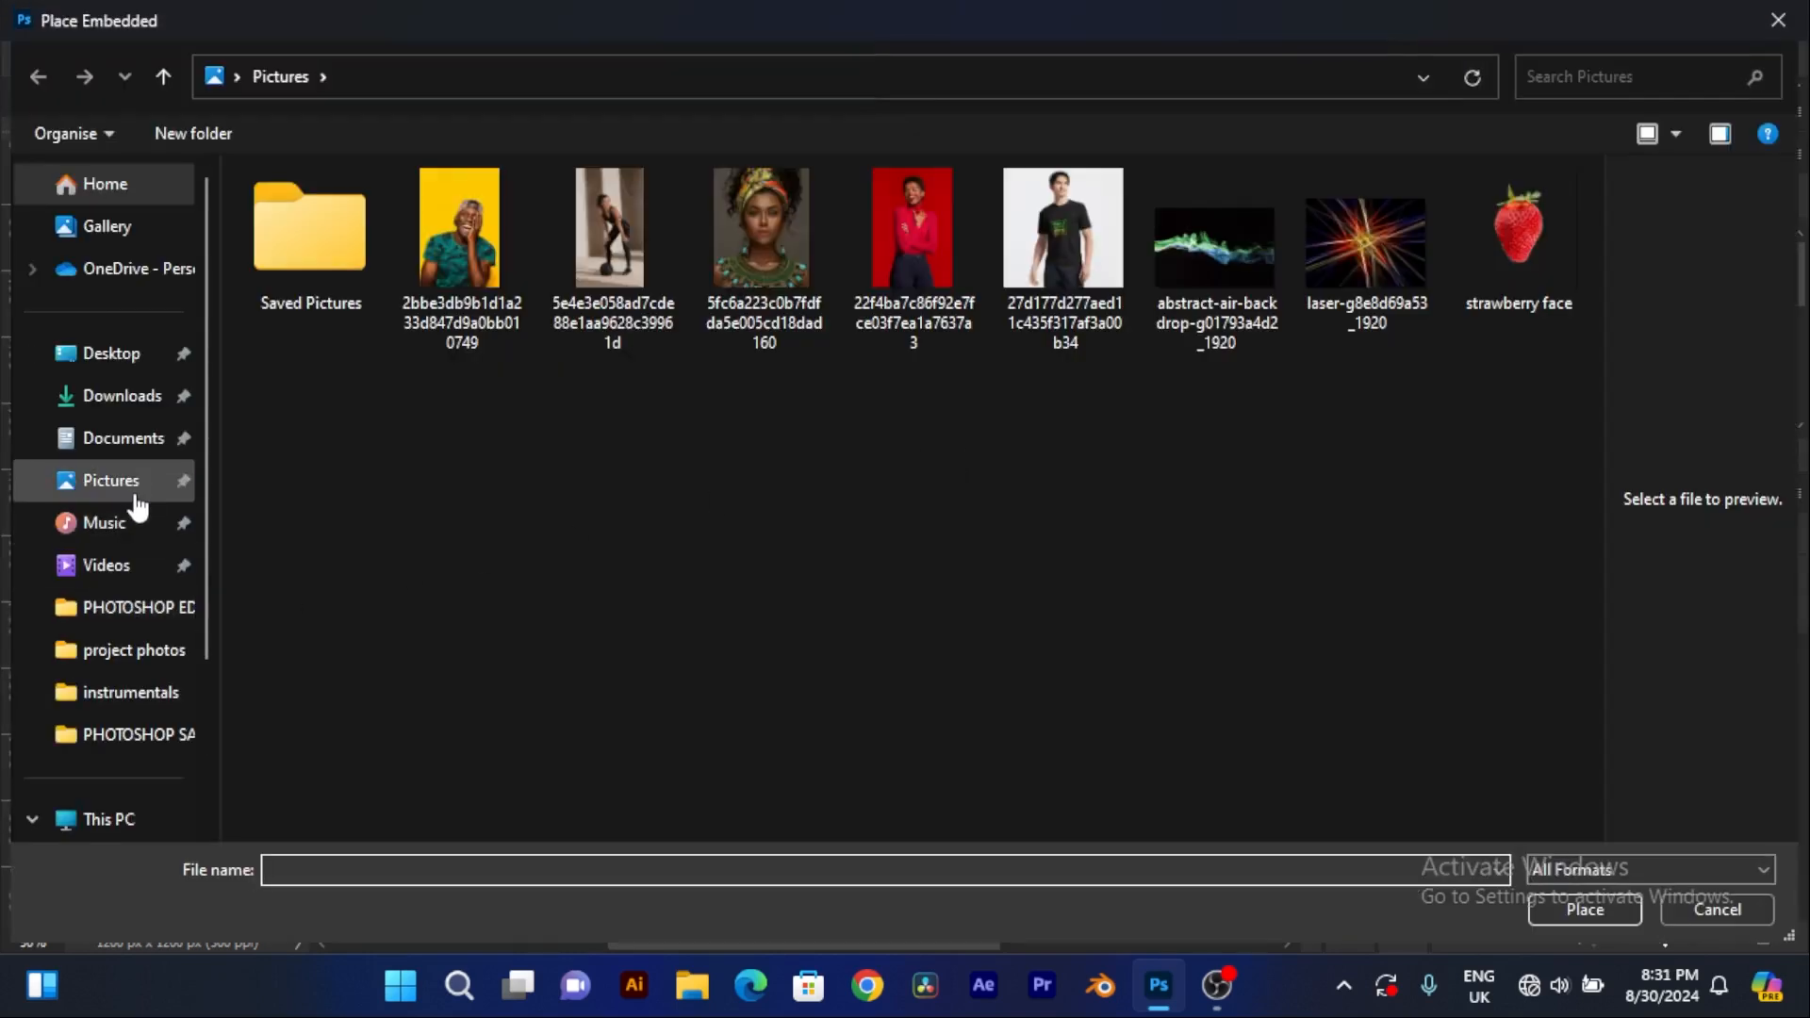
{"action": "left_click", "coordinate": [1516, 240]}
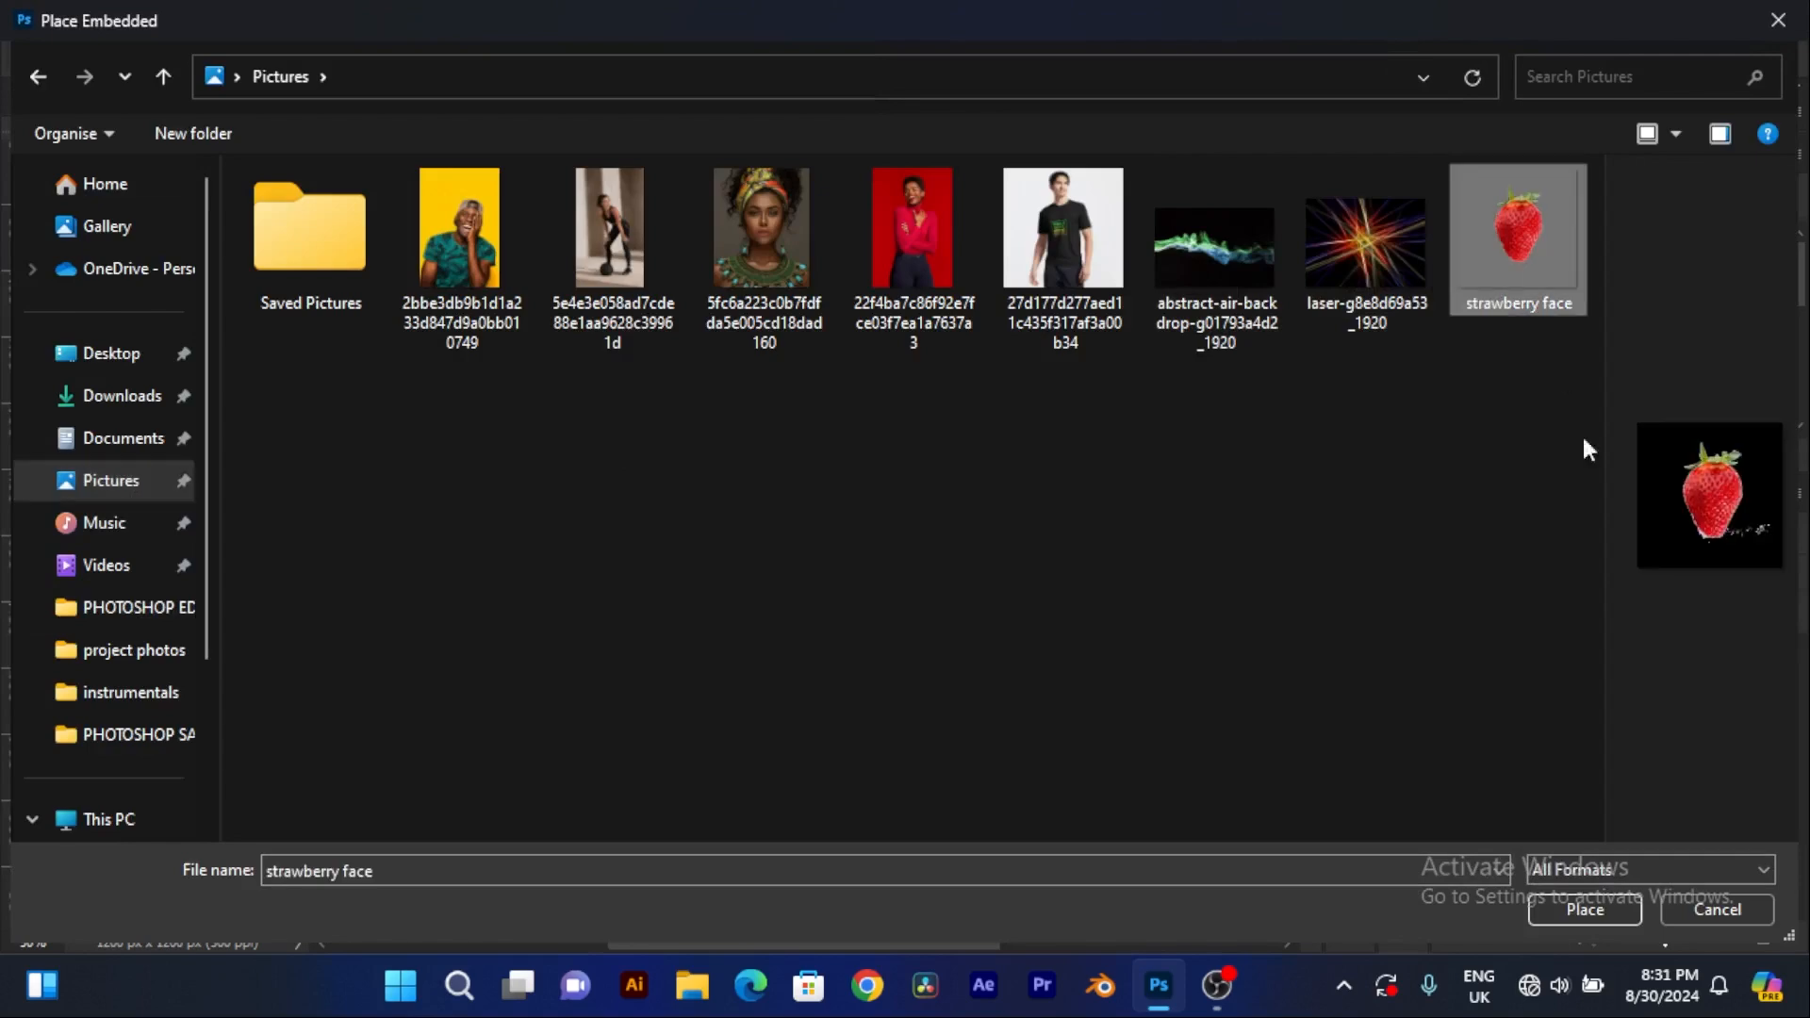
{"action": "left_click", "coordinate": [1576, 910]}
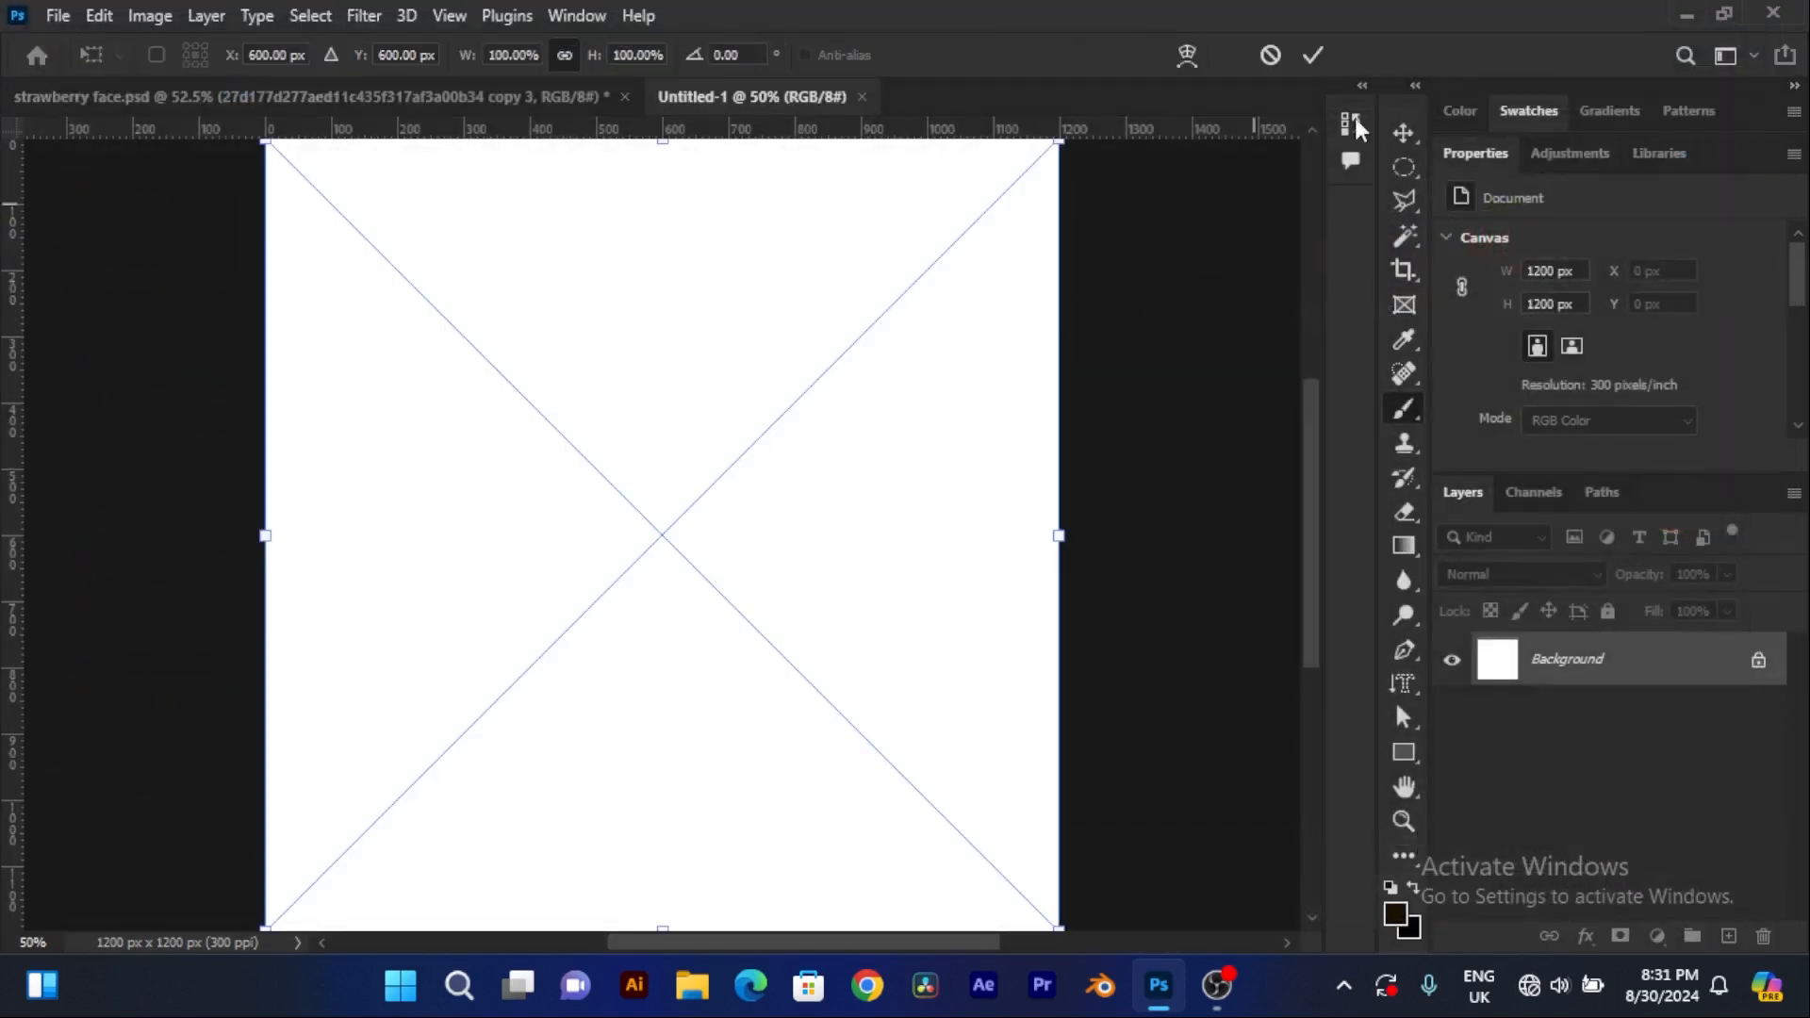
{"action": "left_click", "coordinate": [1311, 59]}
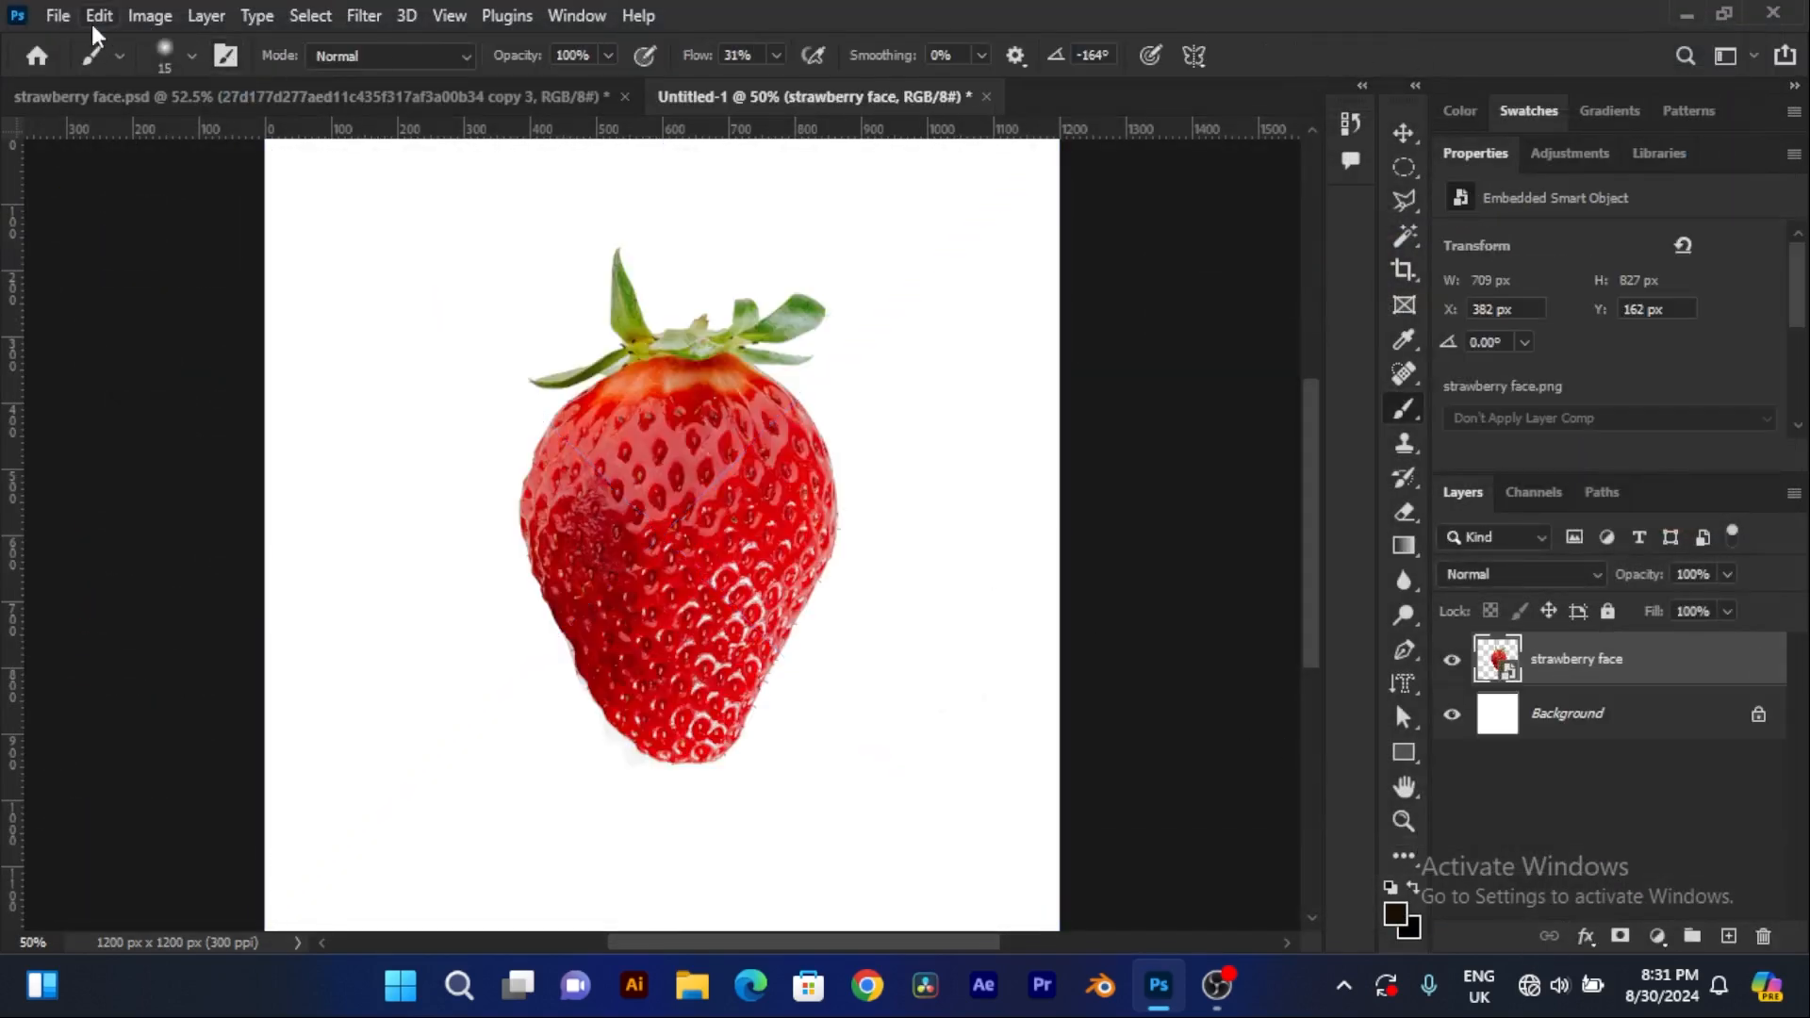
Step: Place the embedded photo 27d177d277aed11c435f317af3a00b34 of the man in the black T-shirt above the strawberry
{"action": "left_click", "coordinate": [56, 15]}
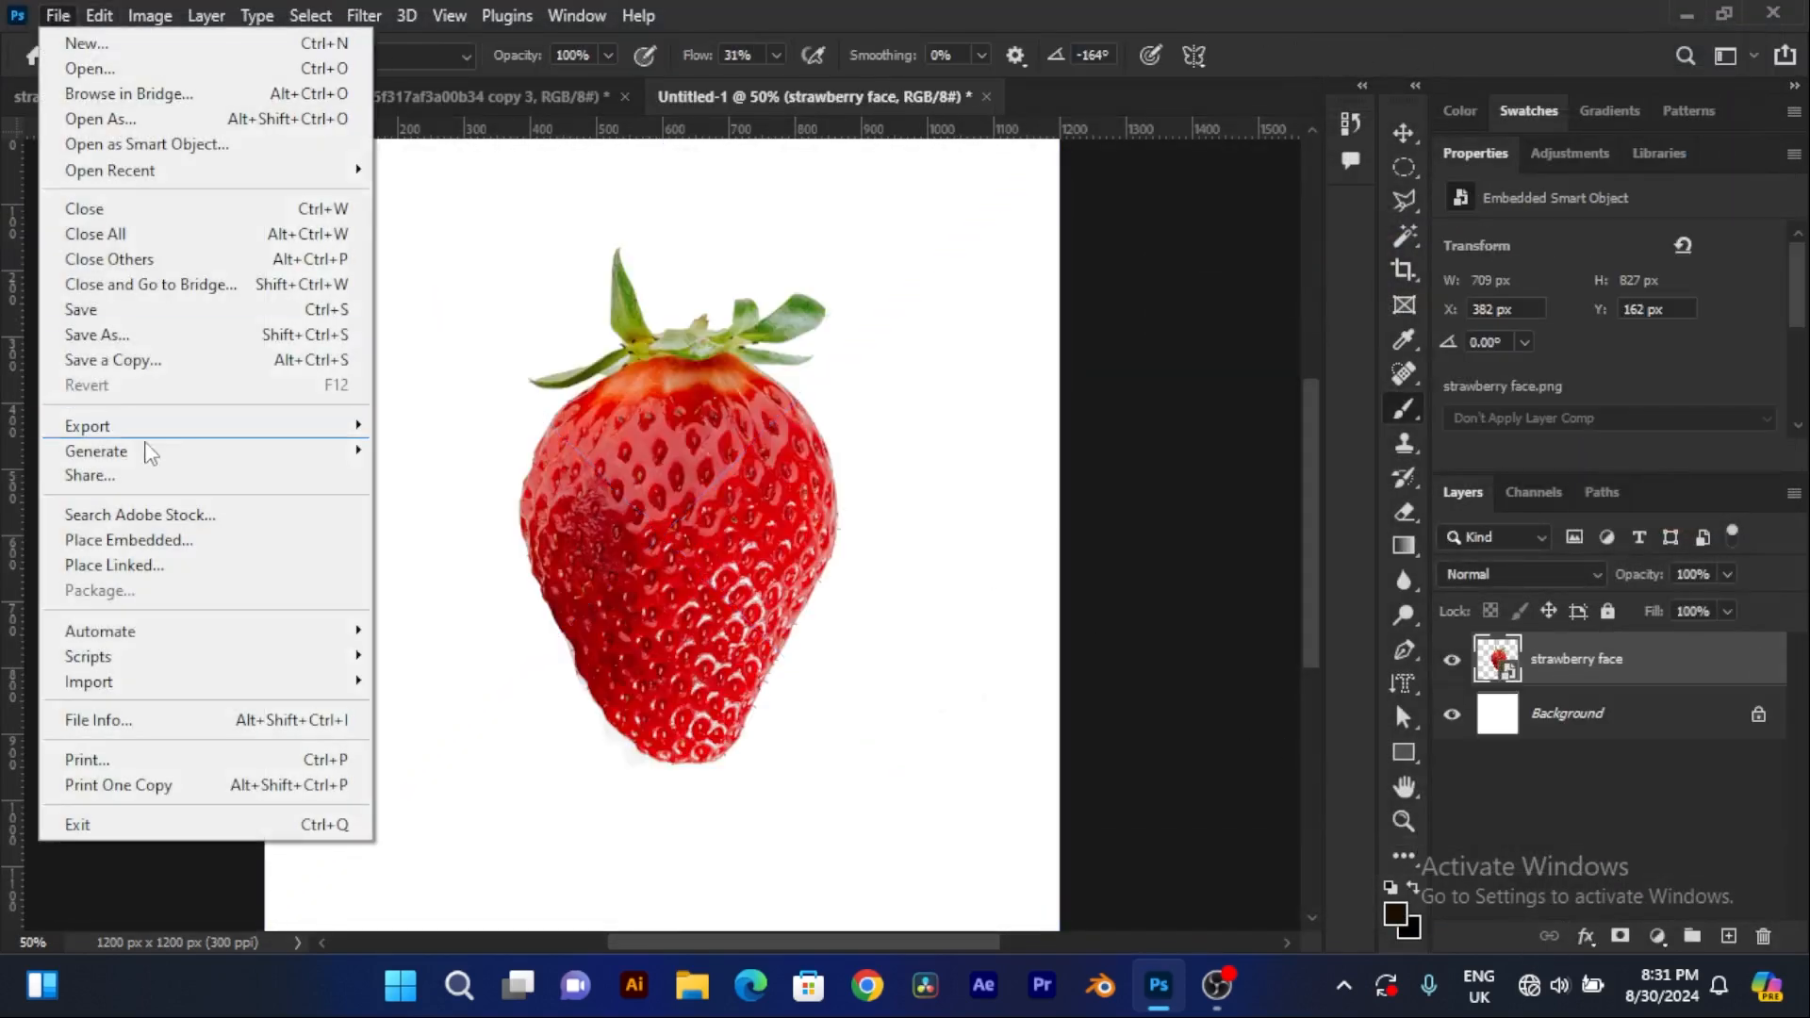
{"action": "left_click", "coordinate": [153, 539]}
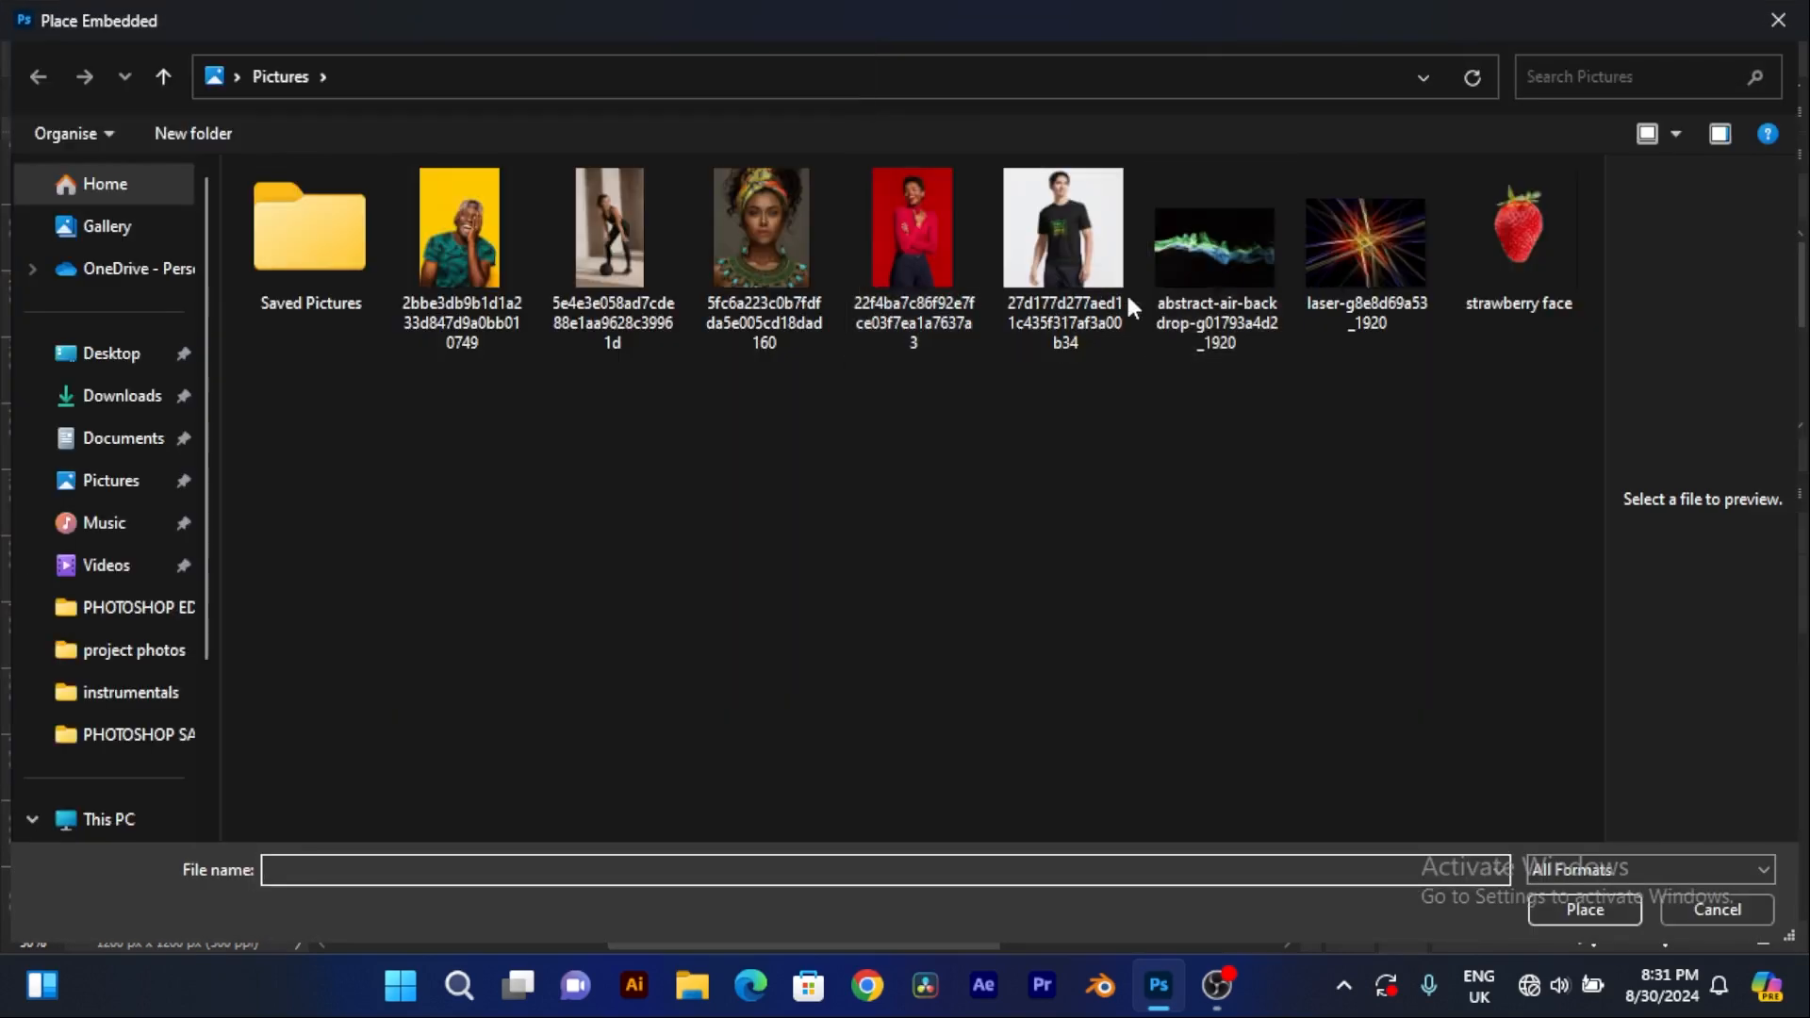
{"action": "left_click", "coordinate": [1082, 271]}
{"action": "left_click", "coordinate": [1565, 915]}
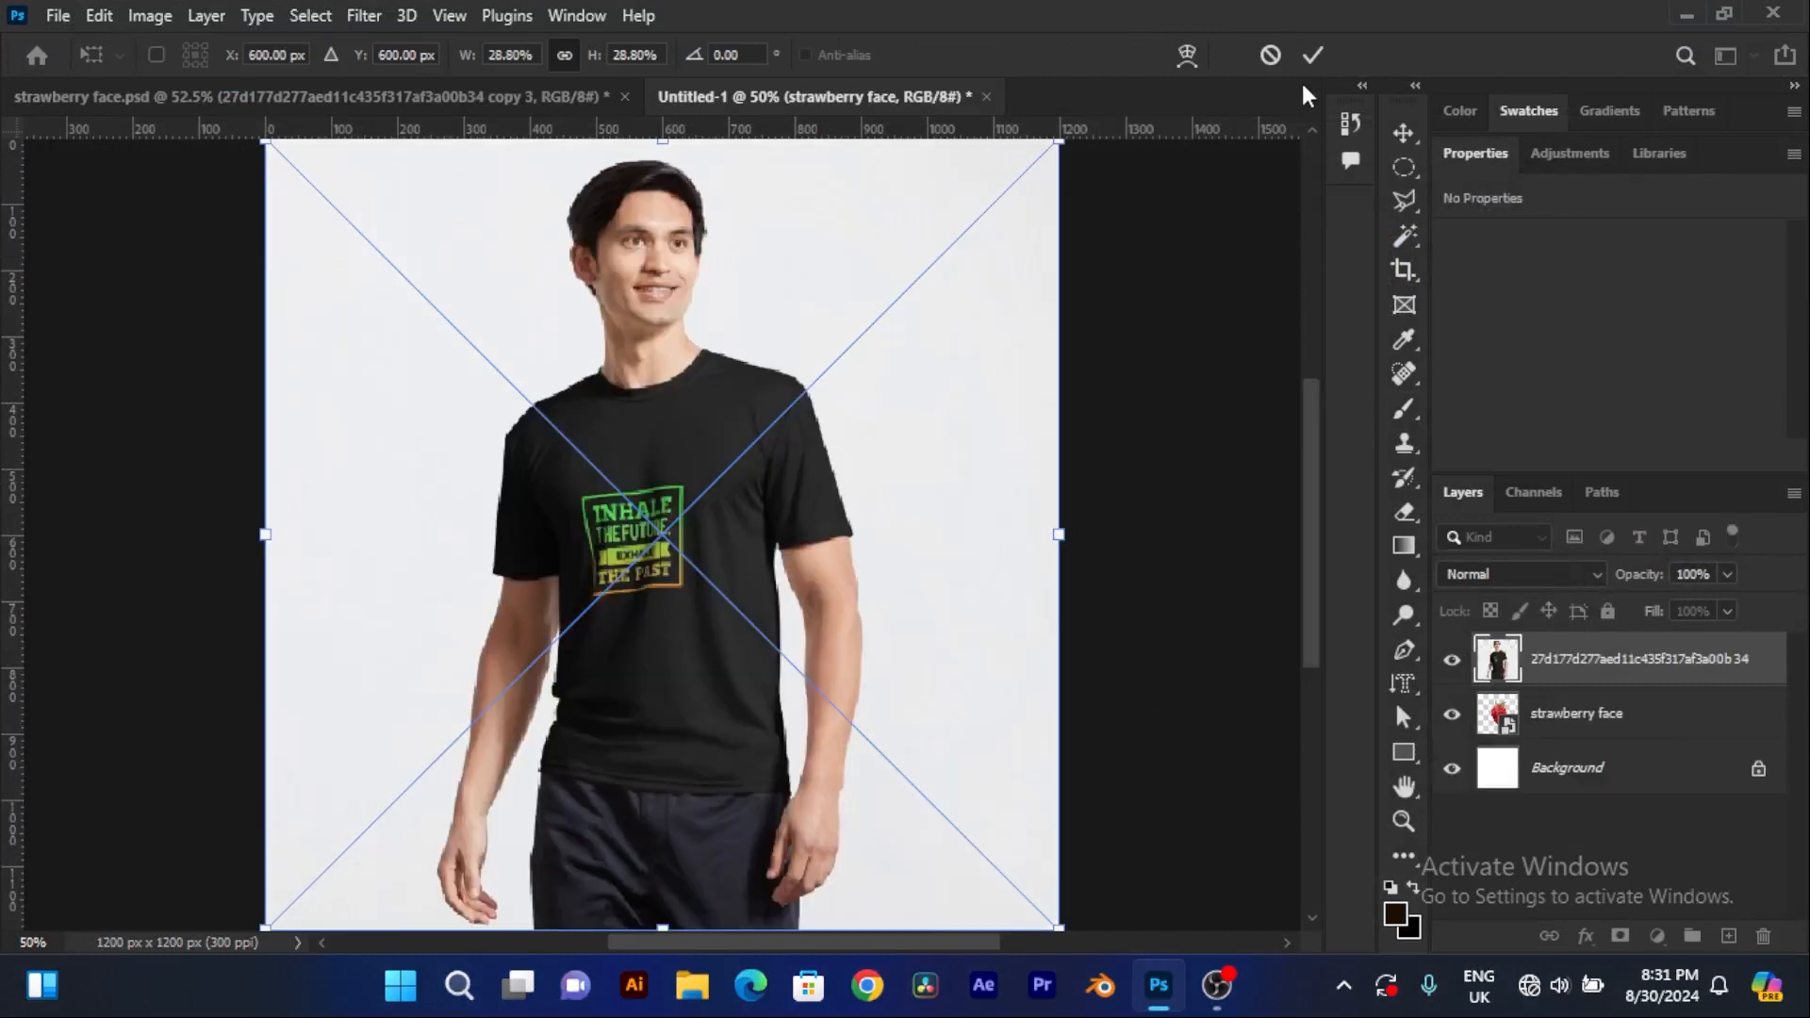
{"action": "left_click", "coordinate": [1314, 55]}
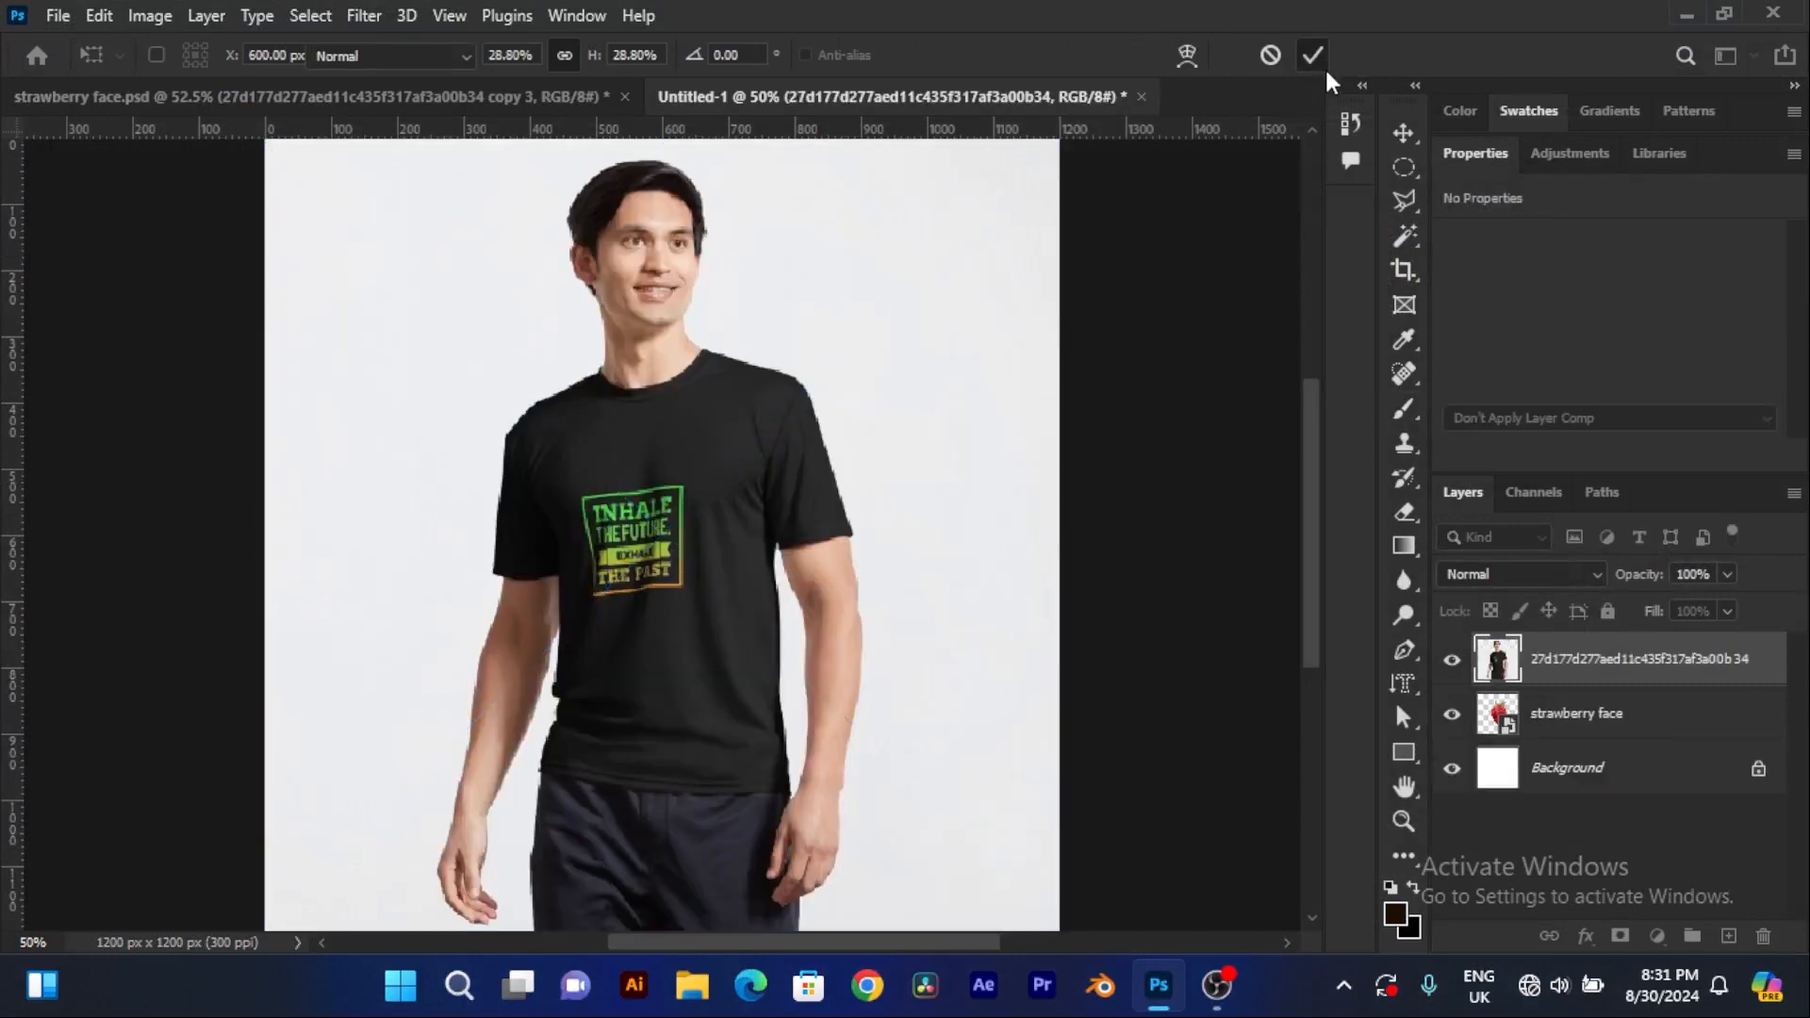
Step: Trace a closed Pen tool path around the man's face, from jaw and hairline down to just below the chin
{"action": "left_click", "coordinate": [1407, 651]}
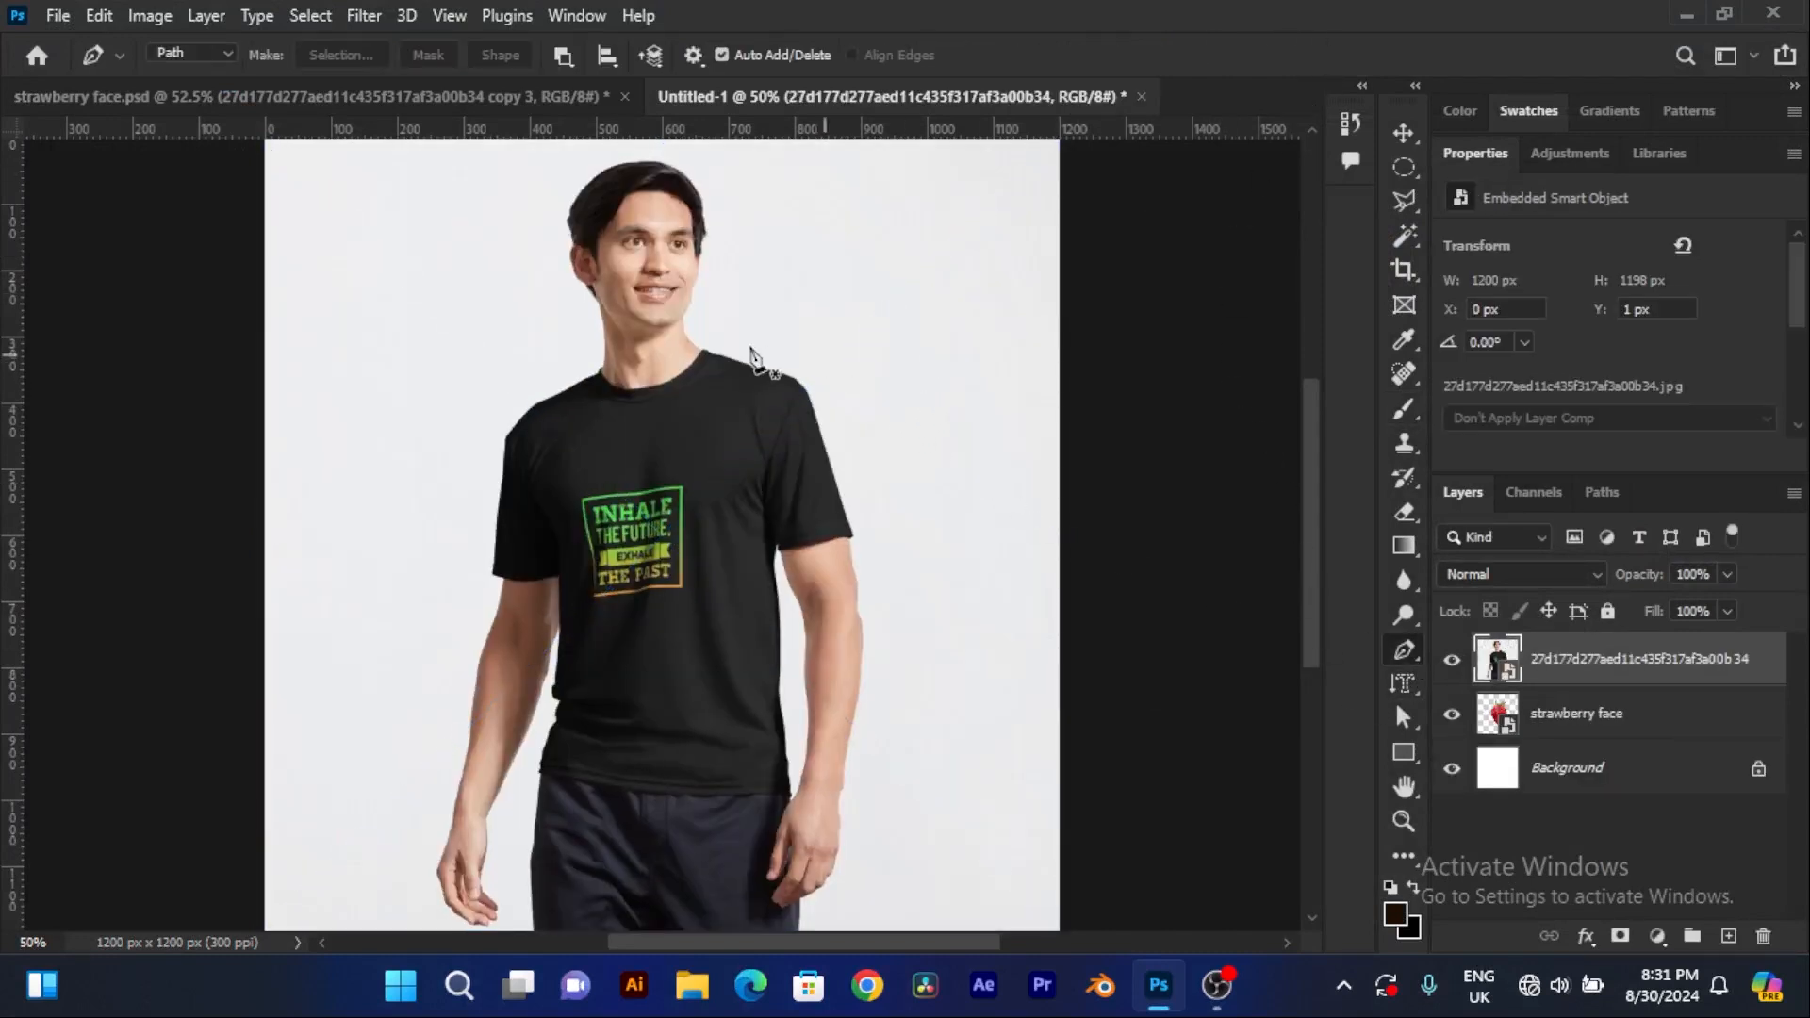
{"action": "scroll", "coordinate": [651, 356], "scroll_direction": "up", "scroll_amount": 3}
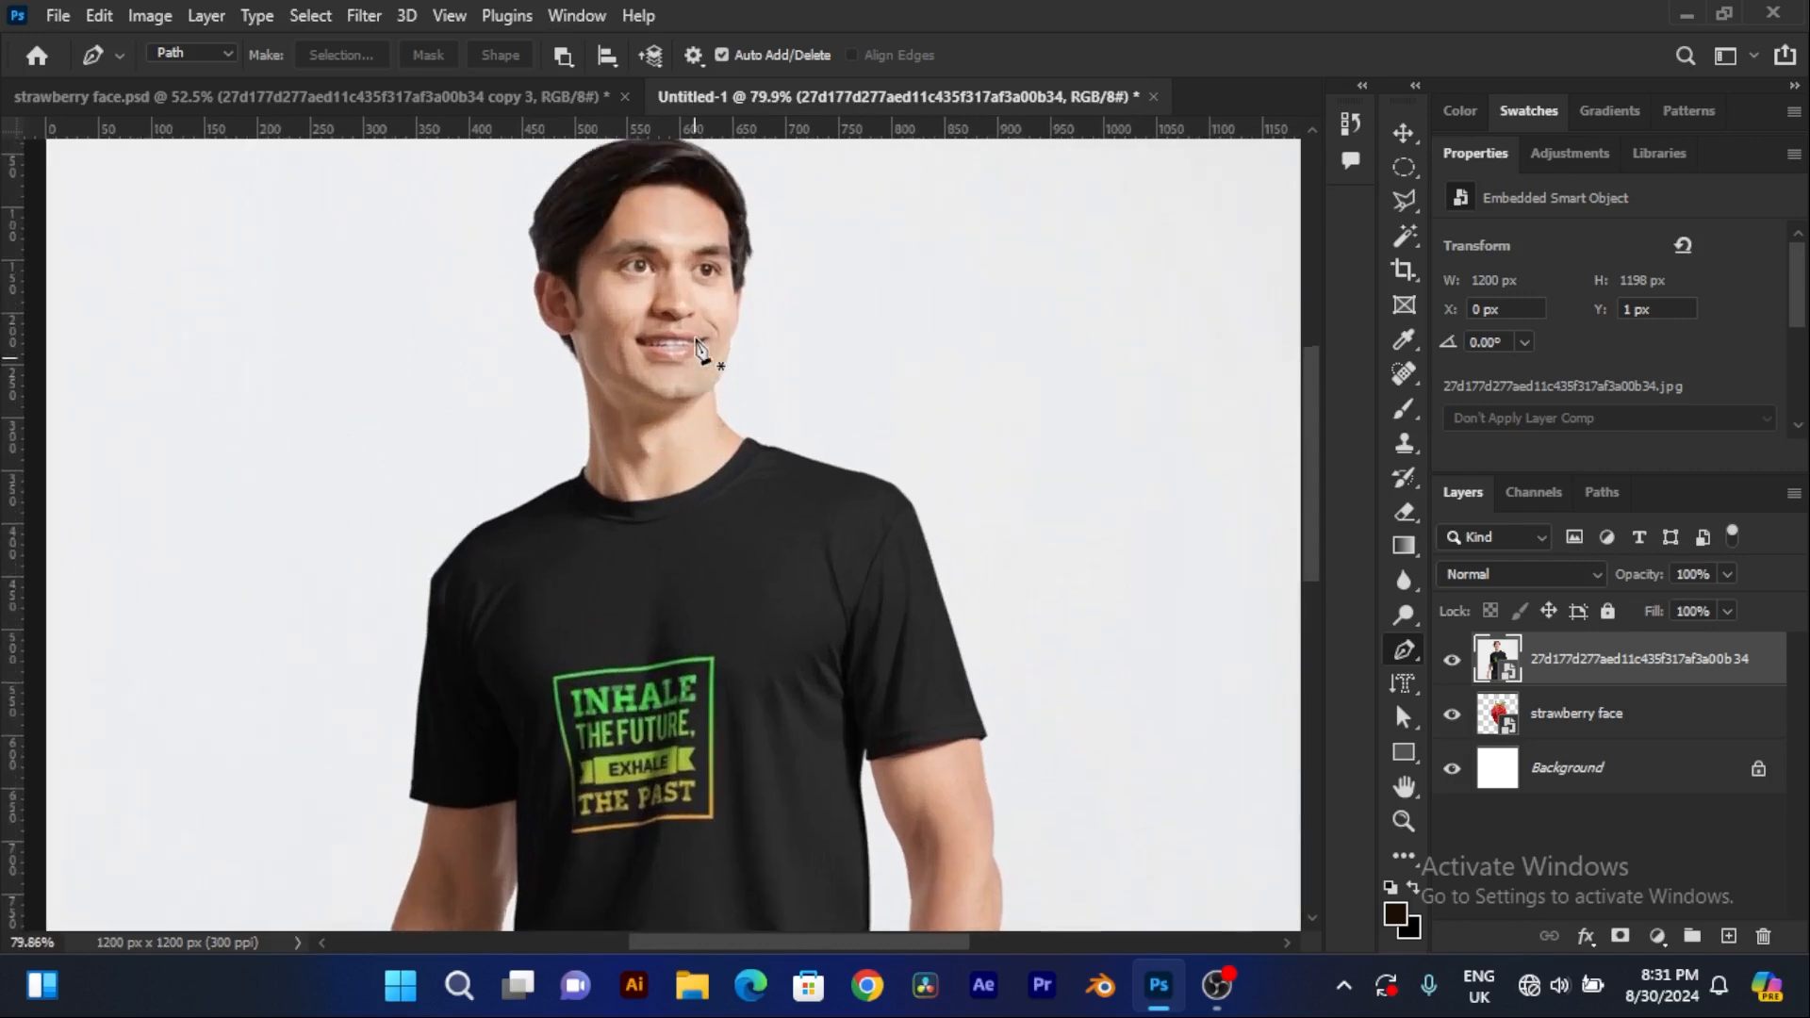
{"action": "scroll", "coordinate": [724, 401], "scroll_direction": "up", "scroll_amount": 4}
{"action": "scroll", "coordinate": [731, 462], "scroll_direction": "down", "scroll_amount": 2}
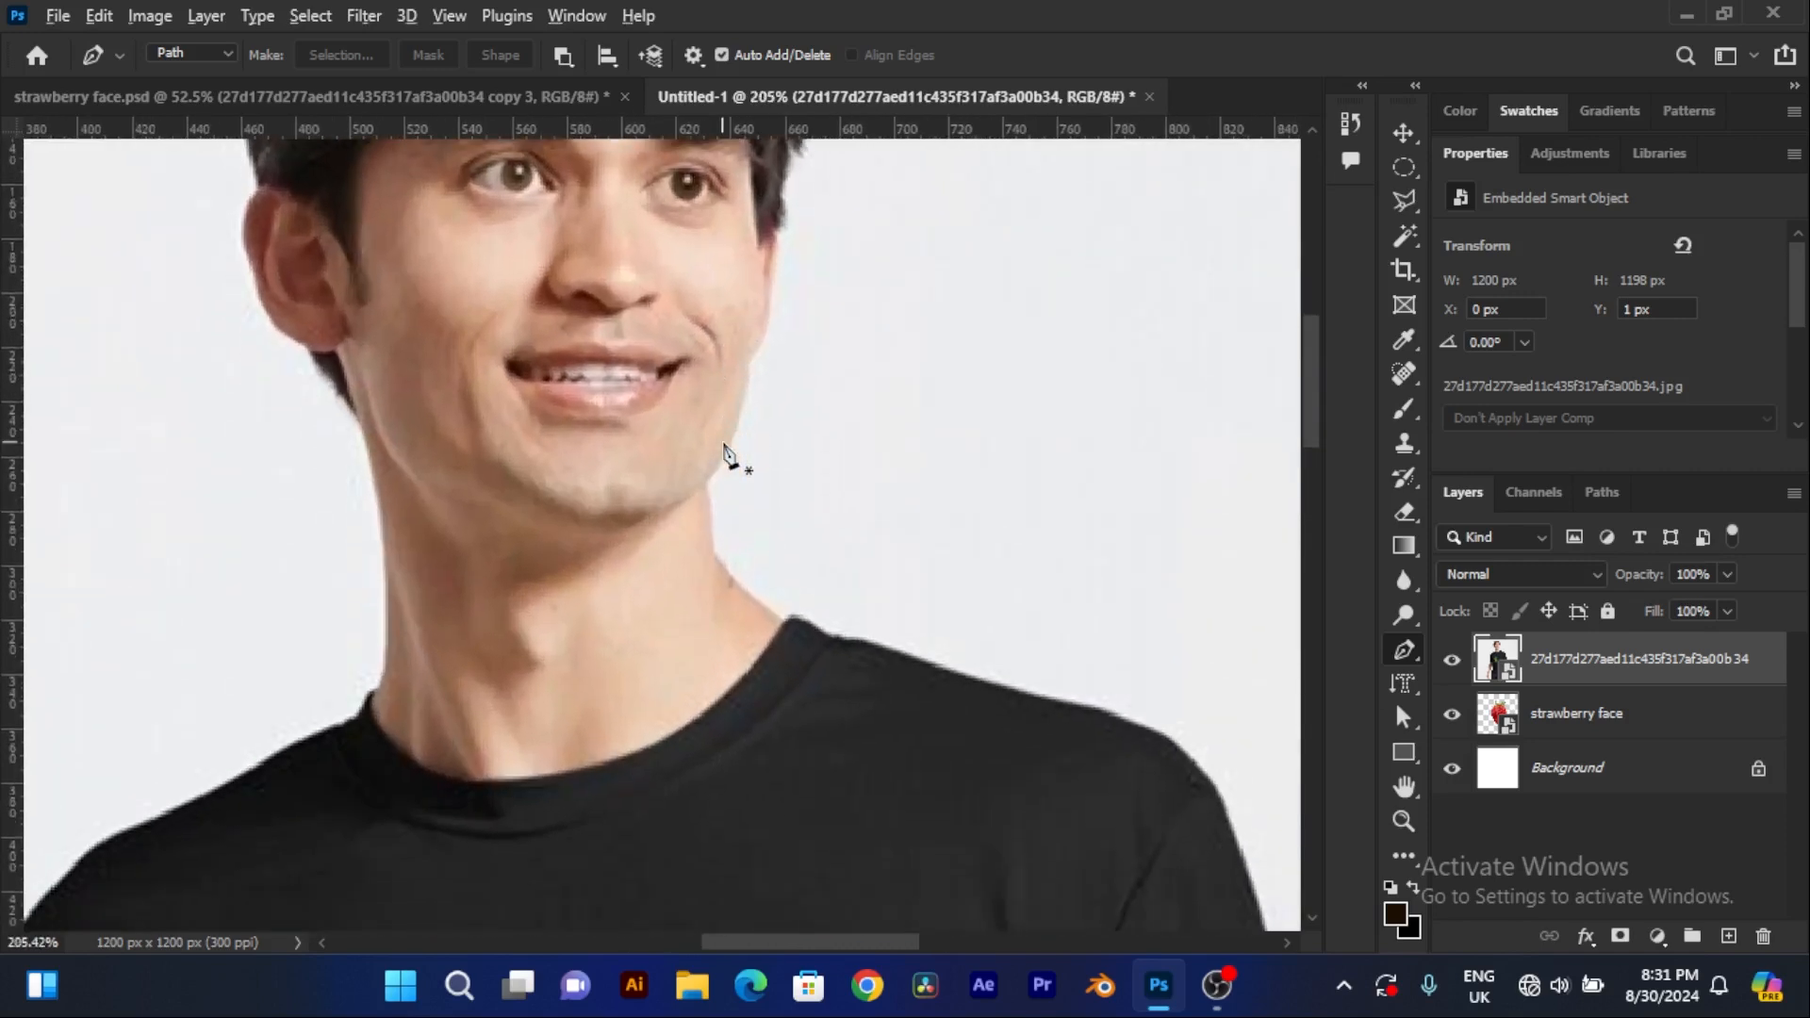
{"action": "scroll", "coordinate": [731, 466], "scroll_direction": "up", "scroll_amount": 2}
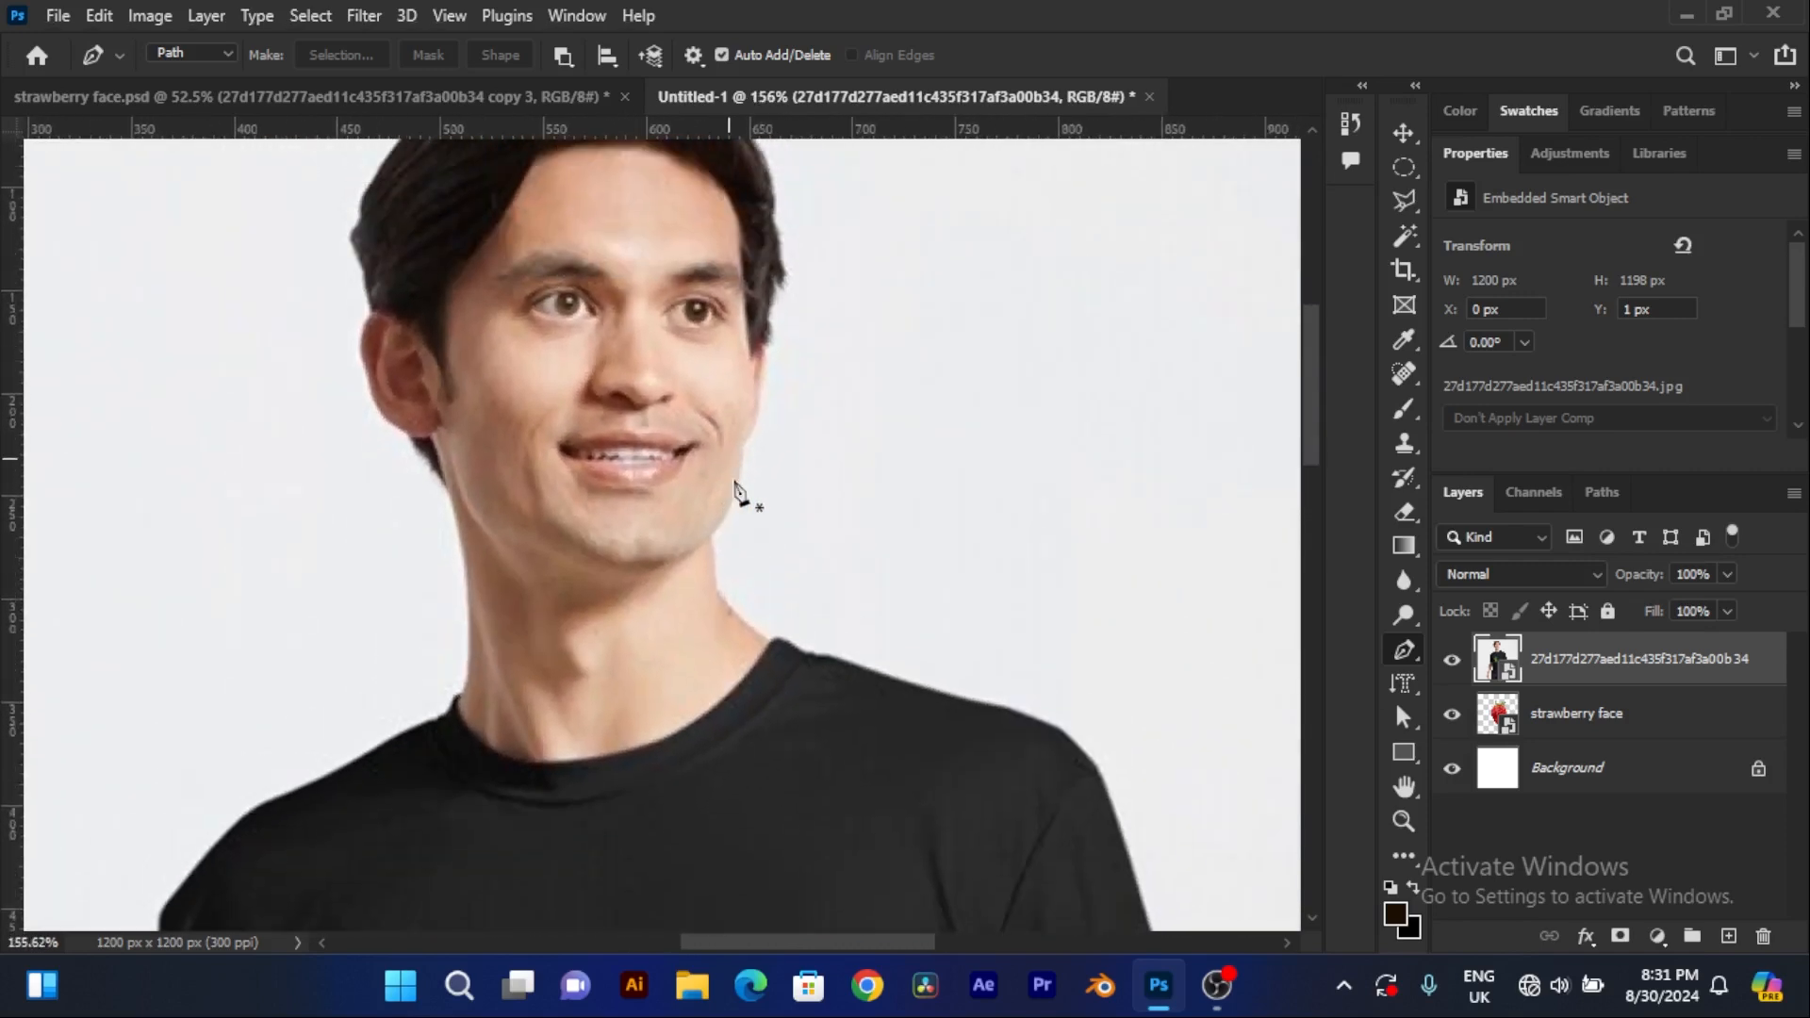
{"action": "left_click", "coordinate": [714, 533]}
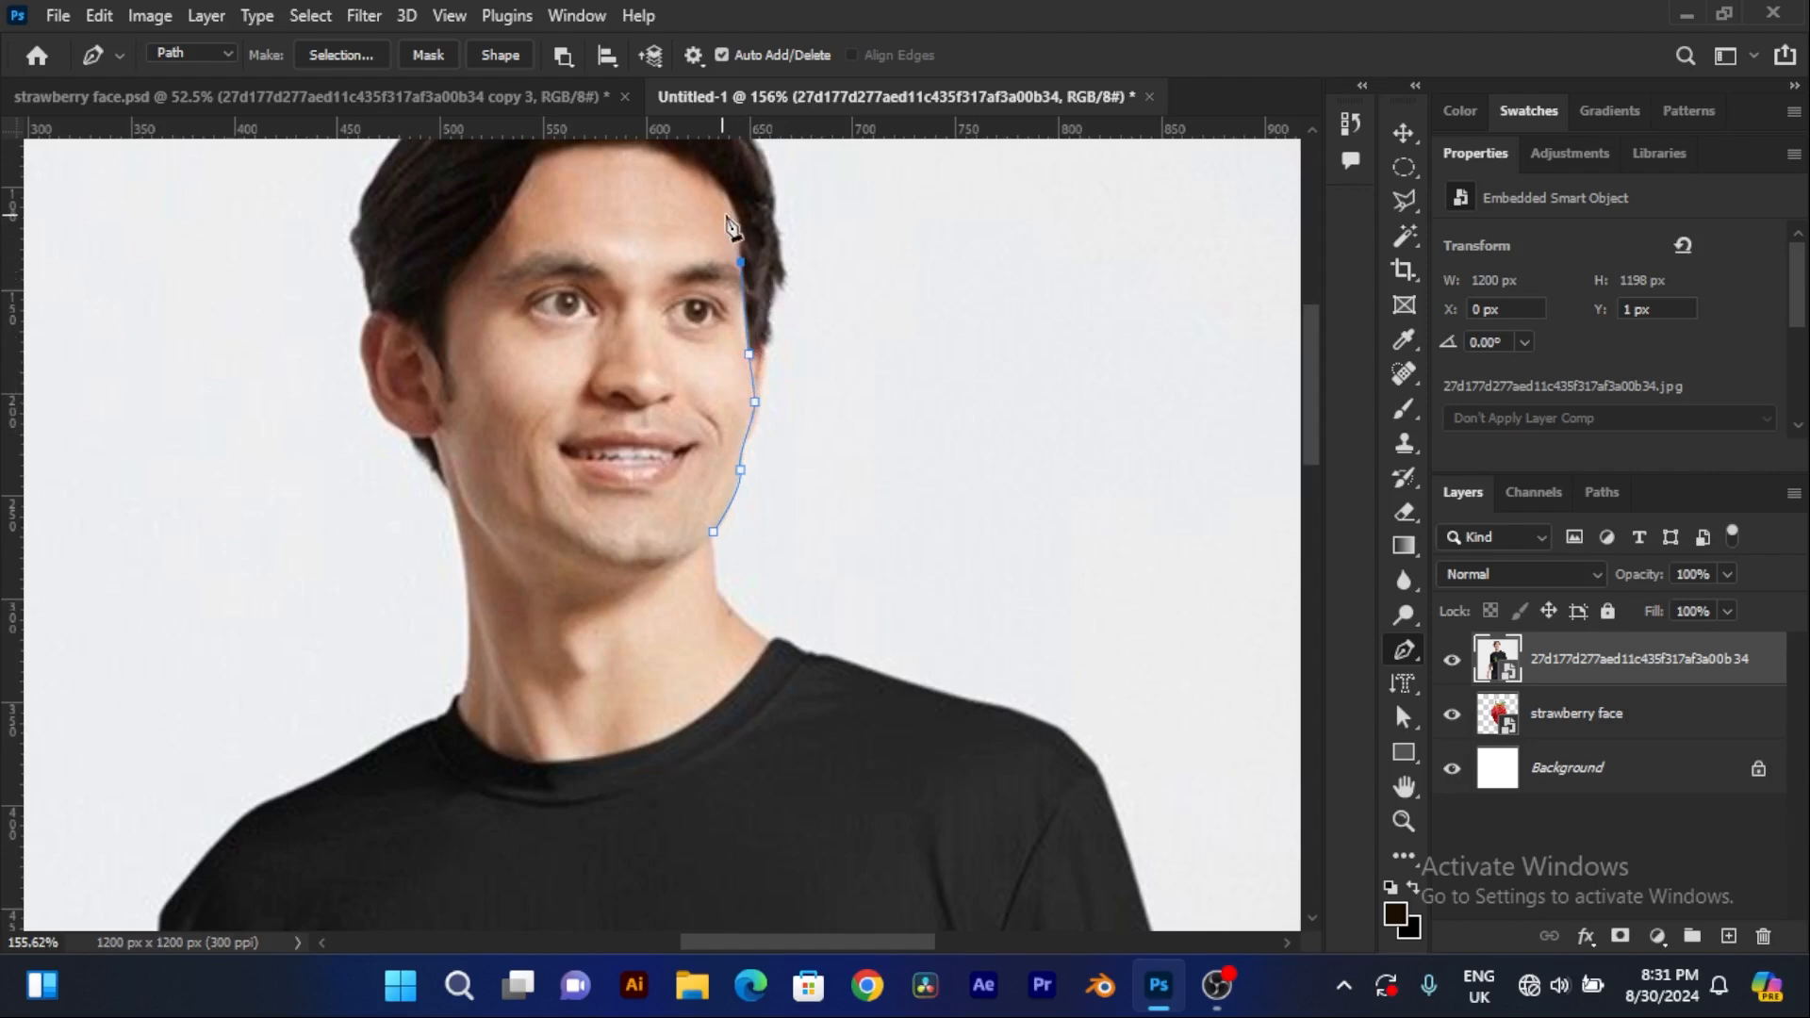
{"action": "left_click_drag", "start_coordinate": [734, 199], "coordinate": [719, 190]}
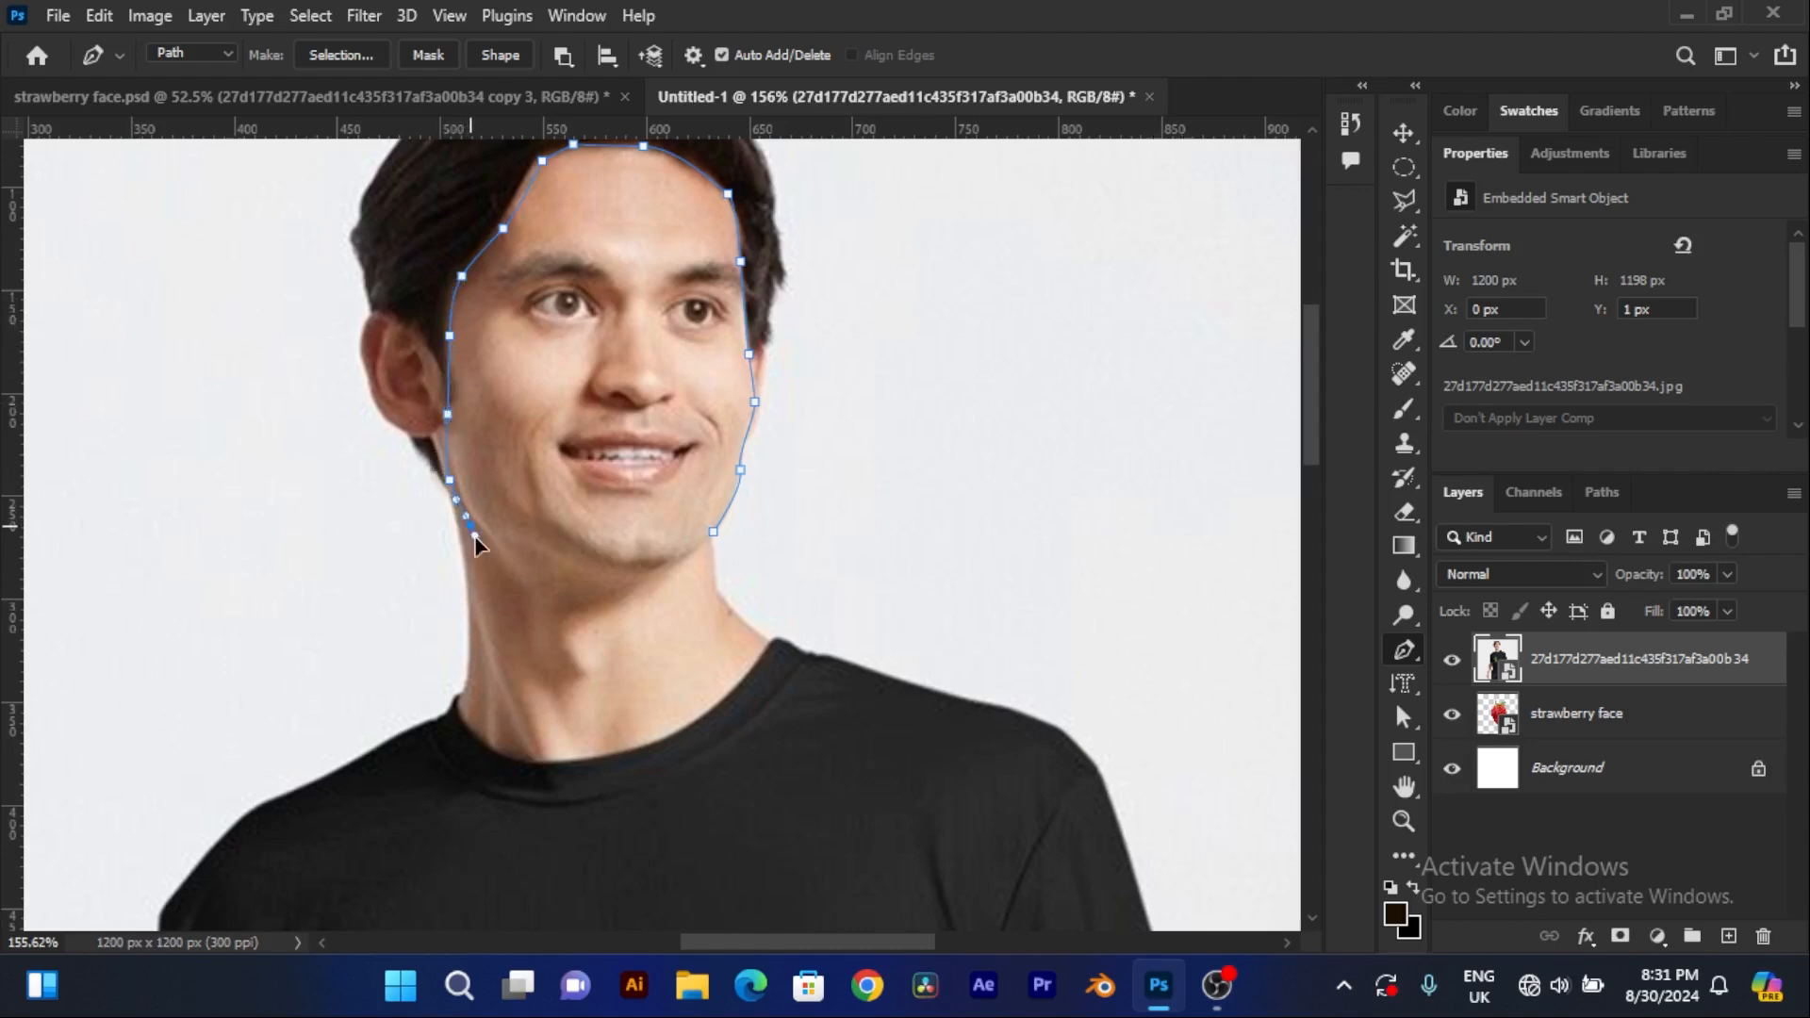
{"action": "left_click", "coordinate": [509, 600]}
{"action": "left_click", "coordinate": [712, 533]}
Step: Convert the face path into a new anti-aliased selection with a feather radius of 0 pixels
{"action": "right_click", "coordinate": [657, 337]}
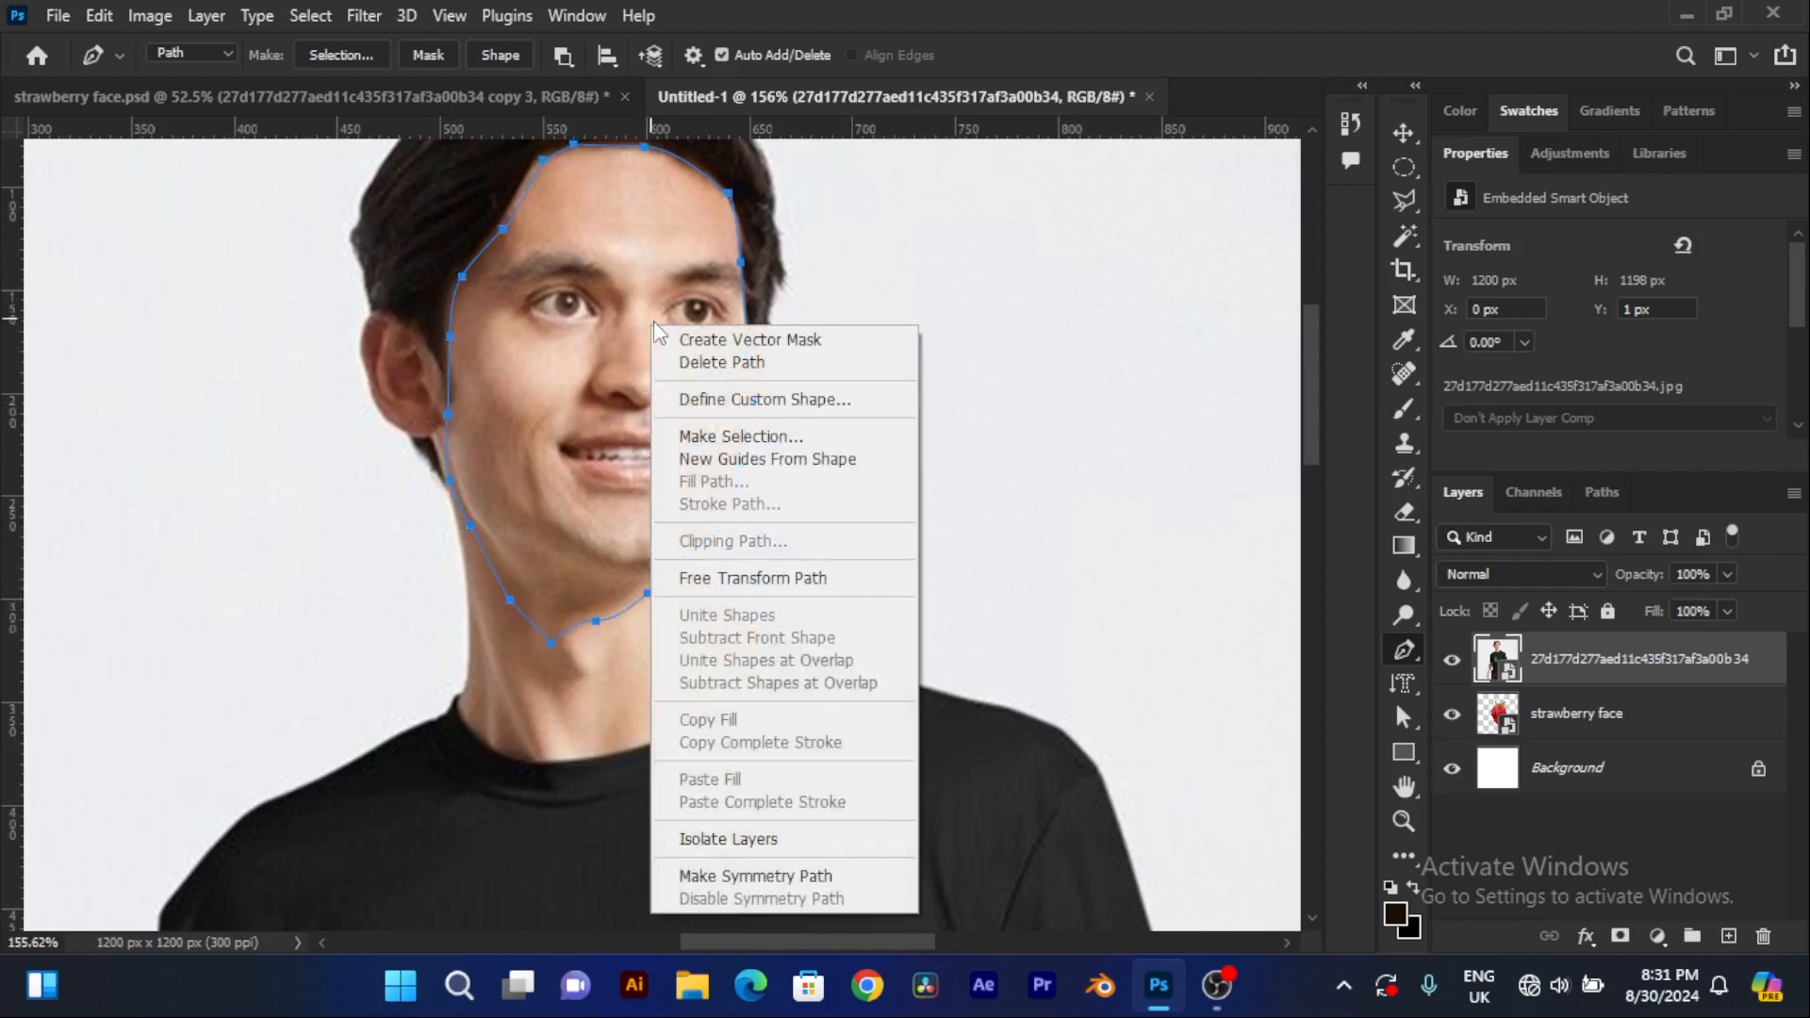
{"action": "left_click", "coordinate": [753, 440]}
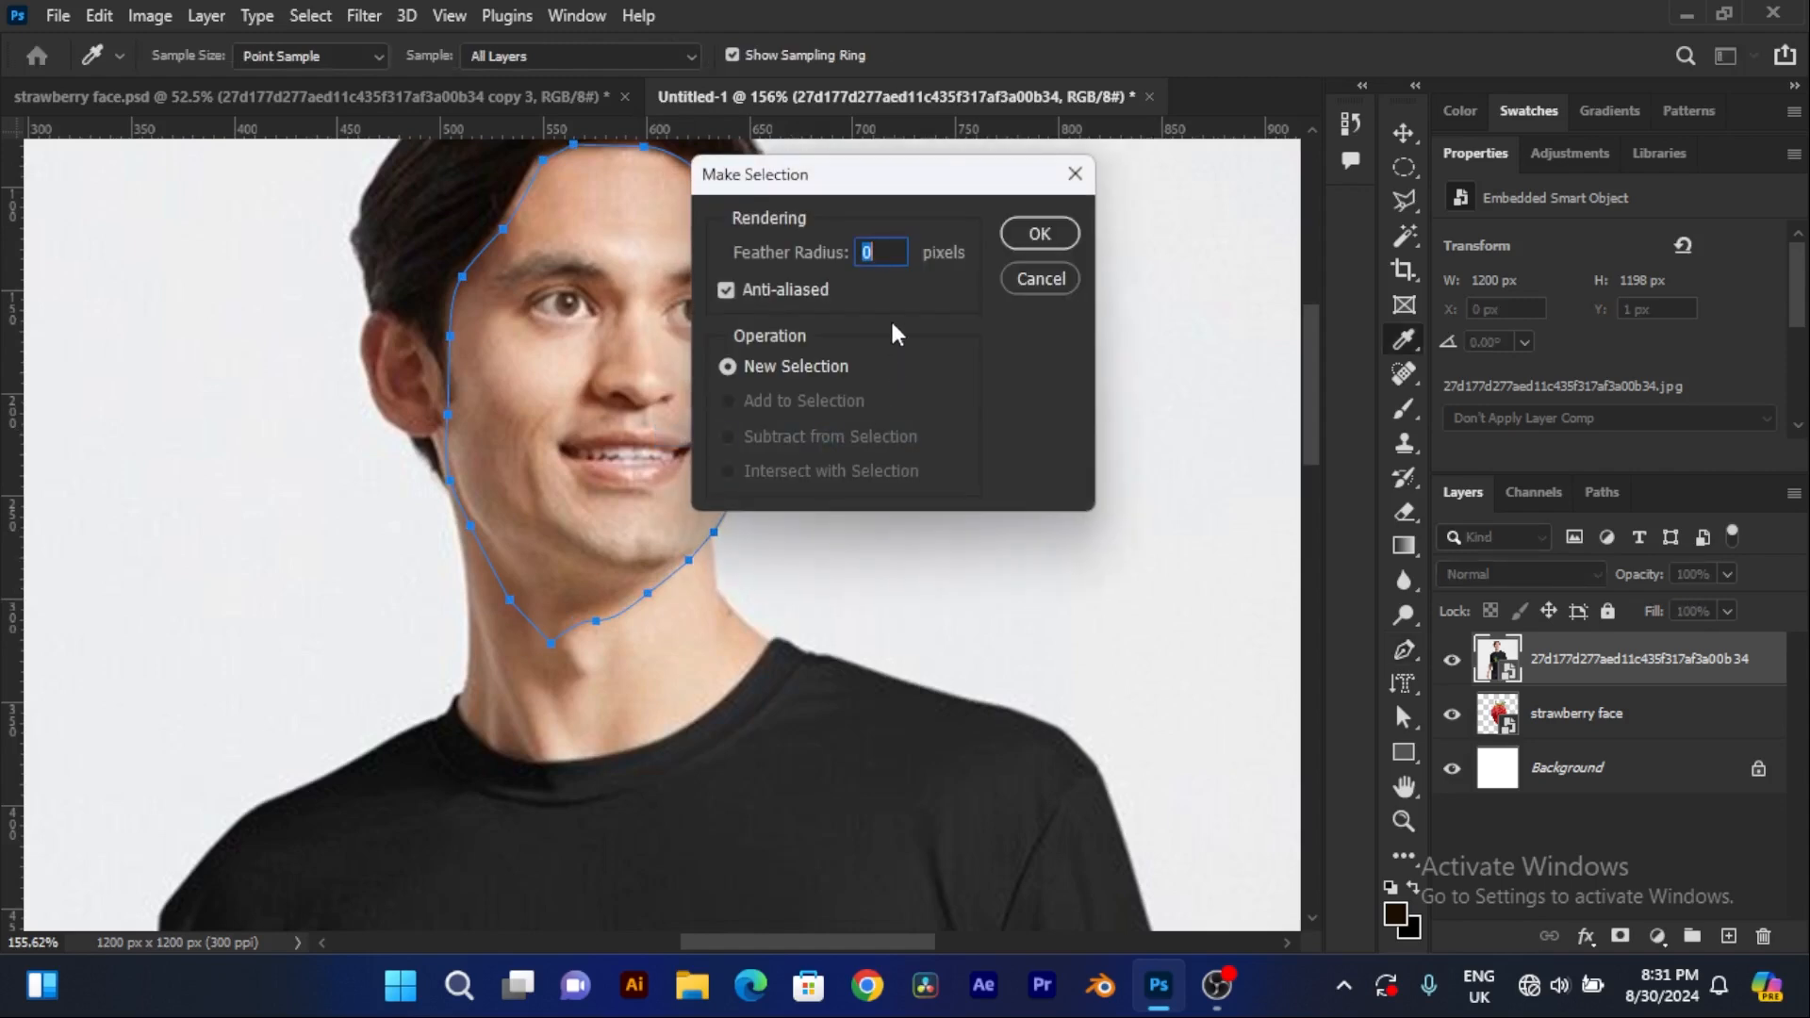
{"action": "left_click", "coordinate": [1040, 234]}
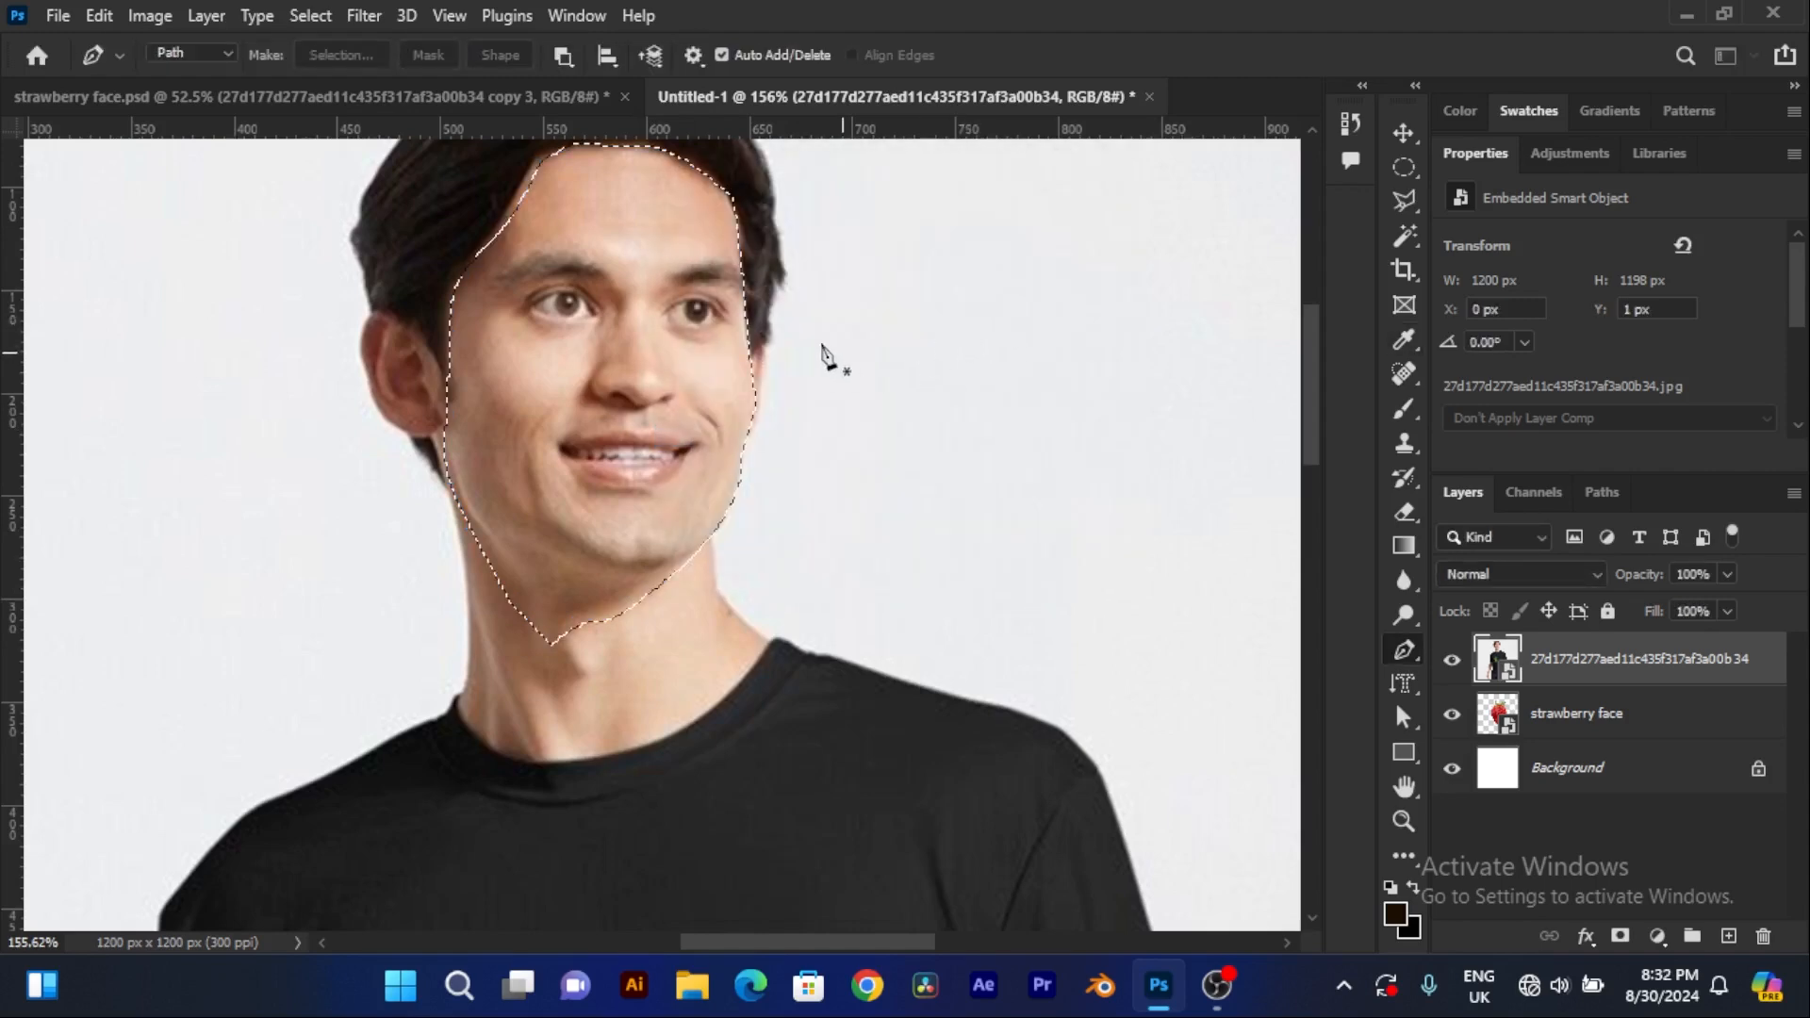
Step: Invert the selection so that it covers everything outside the man's face
{"action": "scroll", "coordinate": [557, 354], "scroll_direction": "down", "scroll_amount": 5}
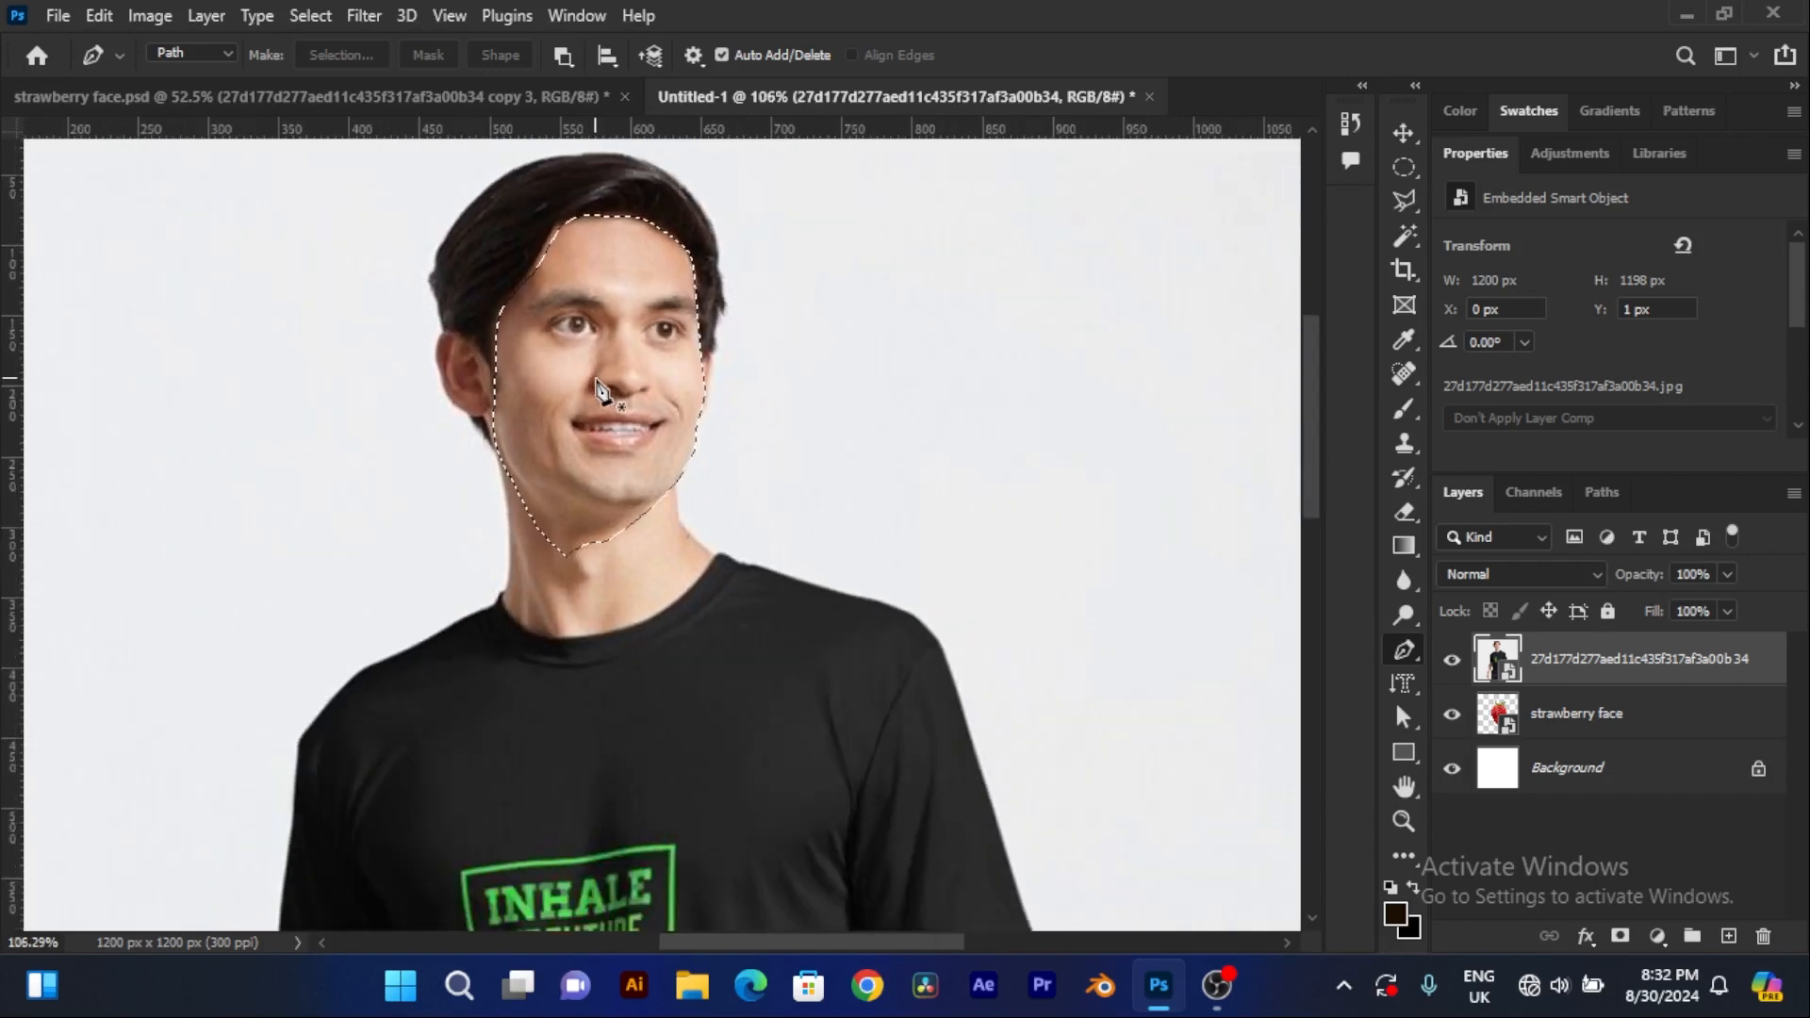
{"action": "scroll", "coordinate": [594, 386], "scroll_direction": "down", "scroll_amount": 3}
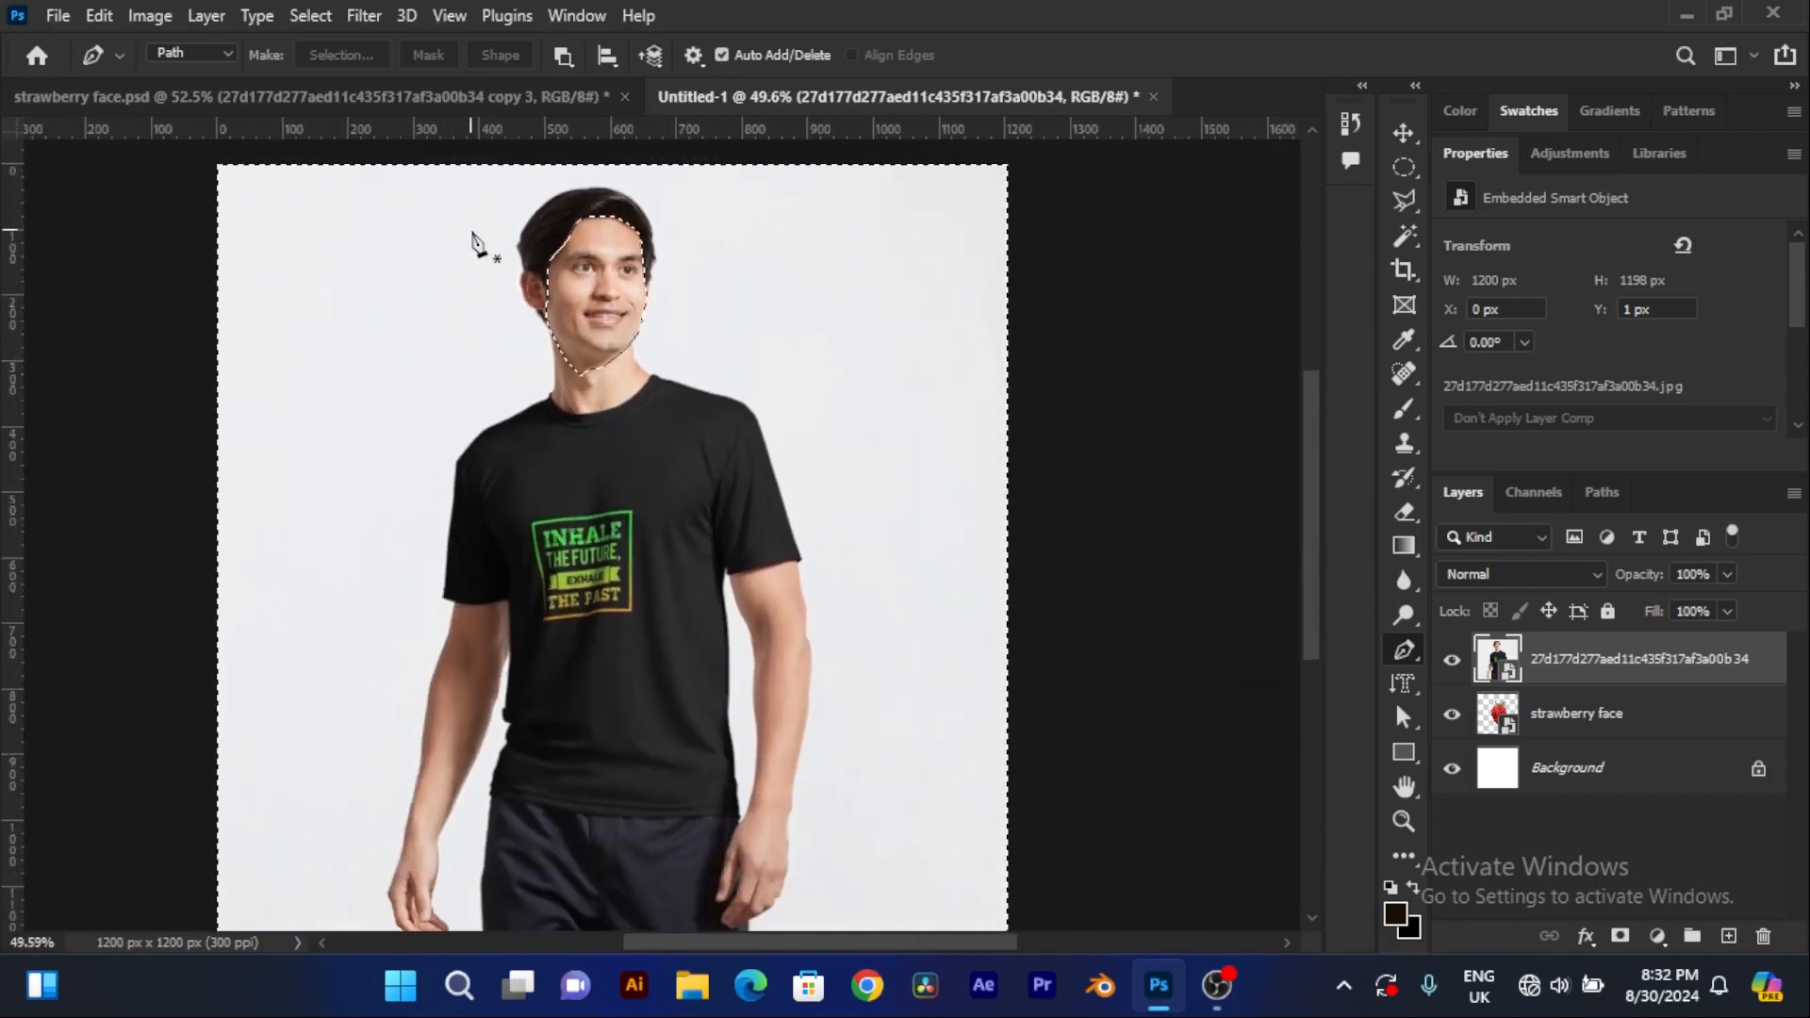
{"action": "key", "text": "ctrl+shift+i"}
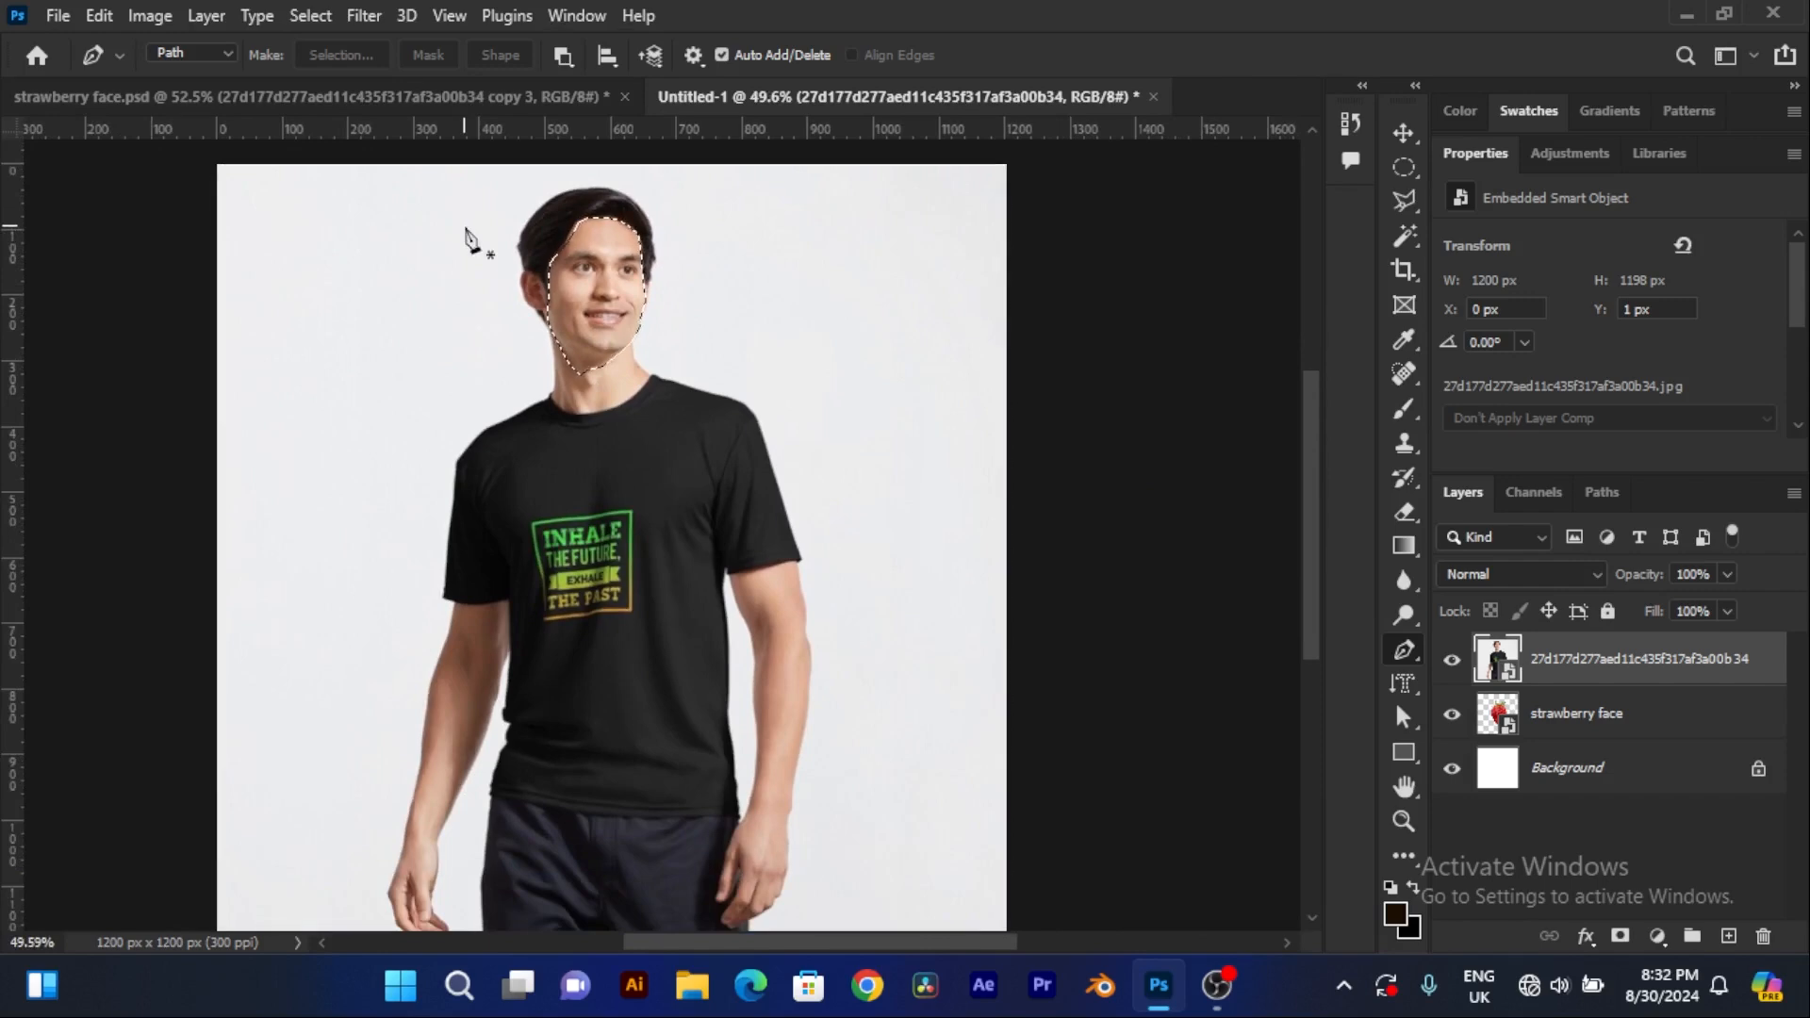
{"action": "left_click", "coordinate": [317, 17]}
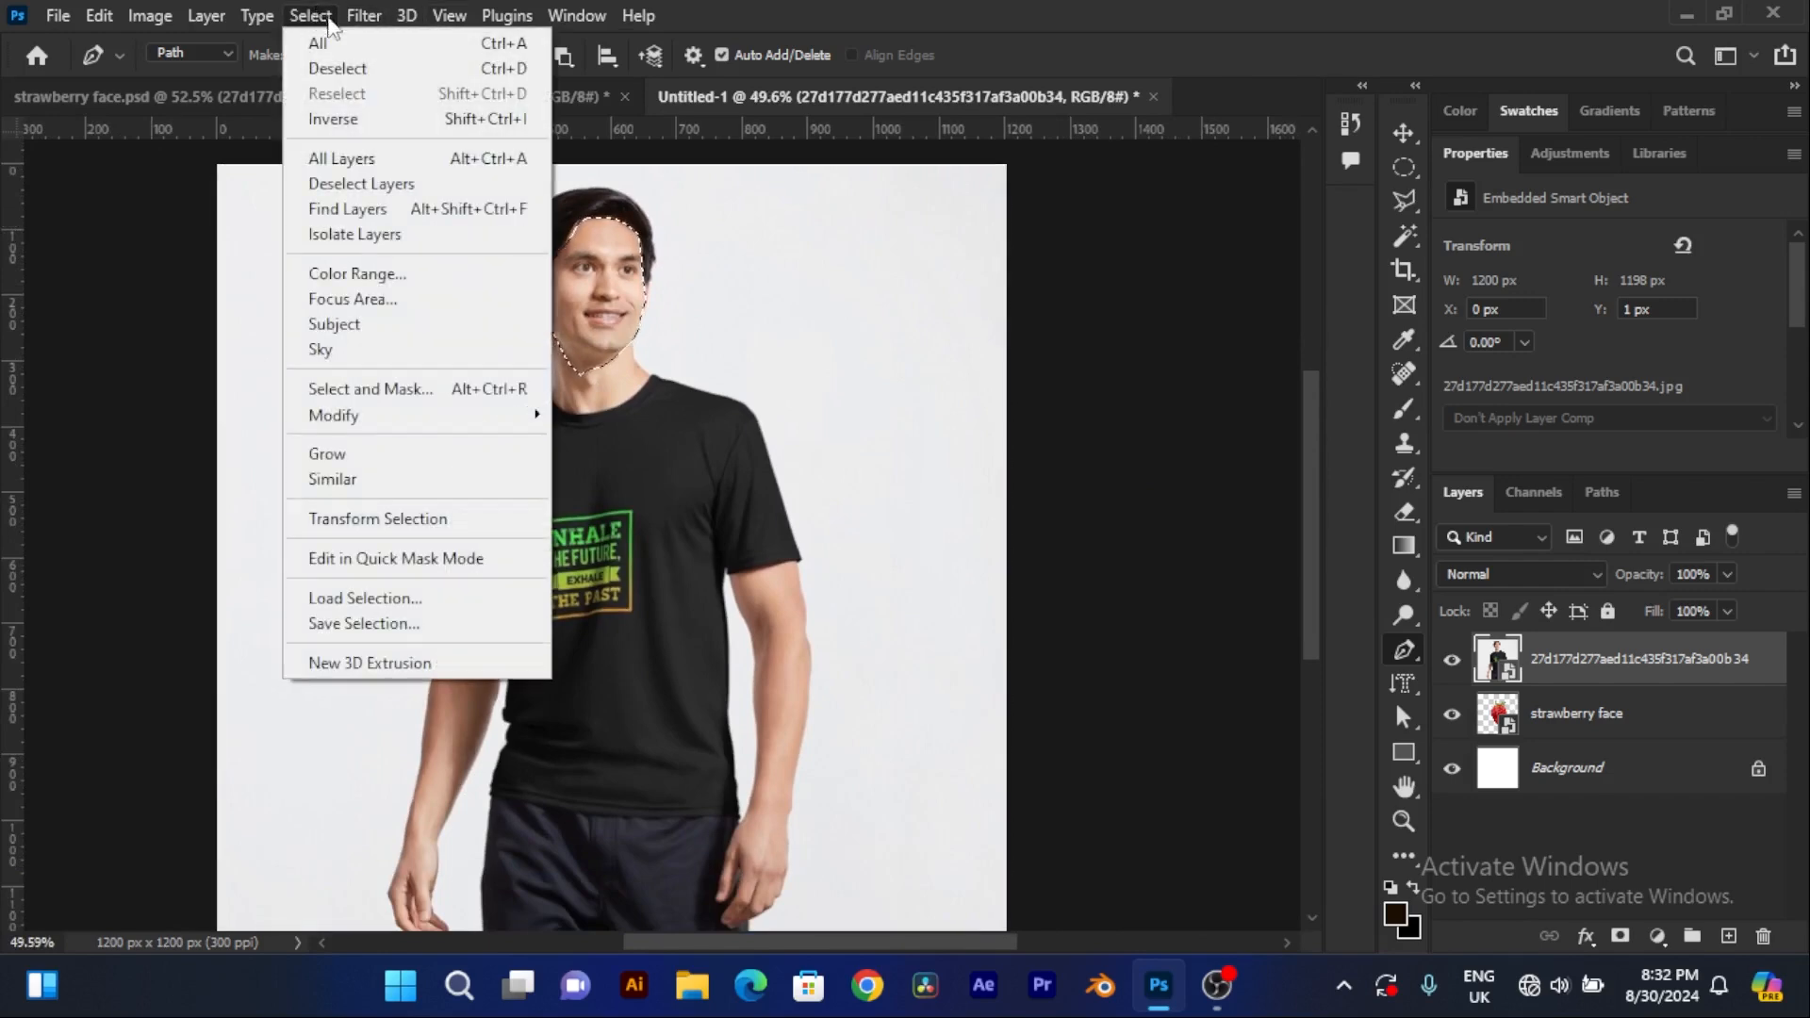
{"action": "left_click", "coordinate": [339, 118]}
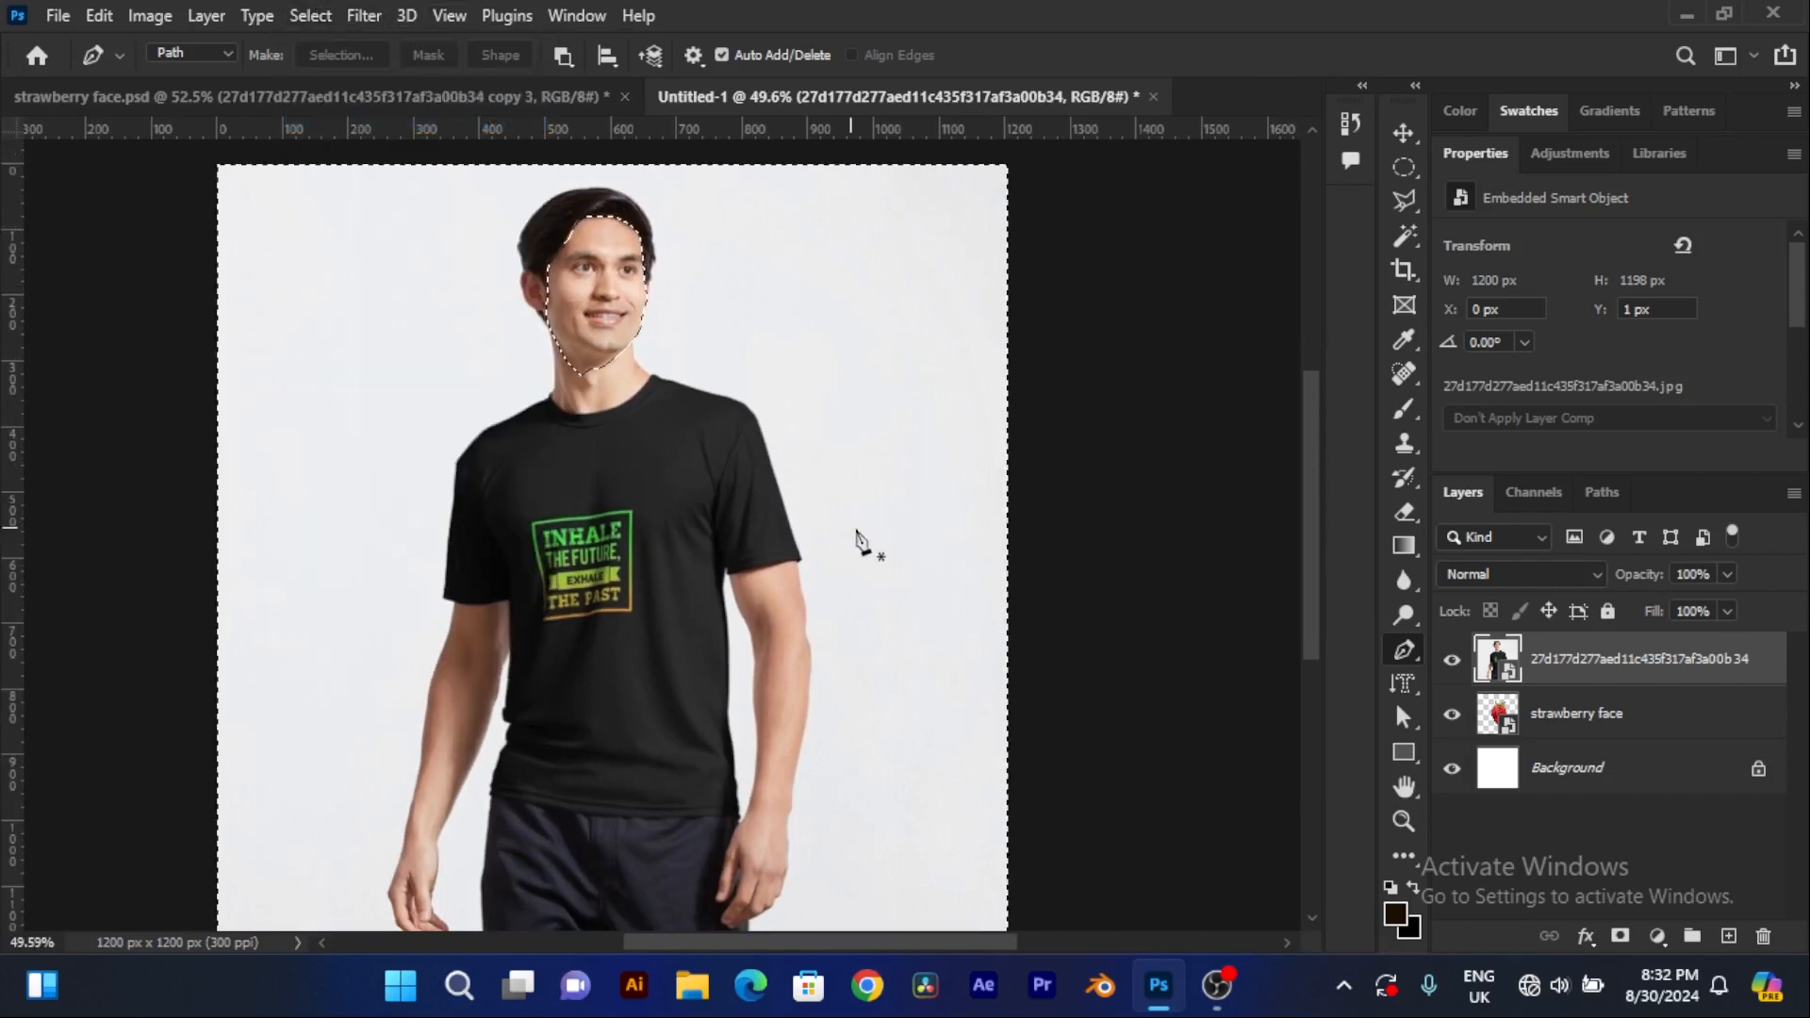
Step: Rasterize the man's photo layer, delete the selected area around the face and clear the selection
{"action": "right_click", "coordinate": [1746, 669]}
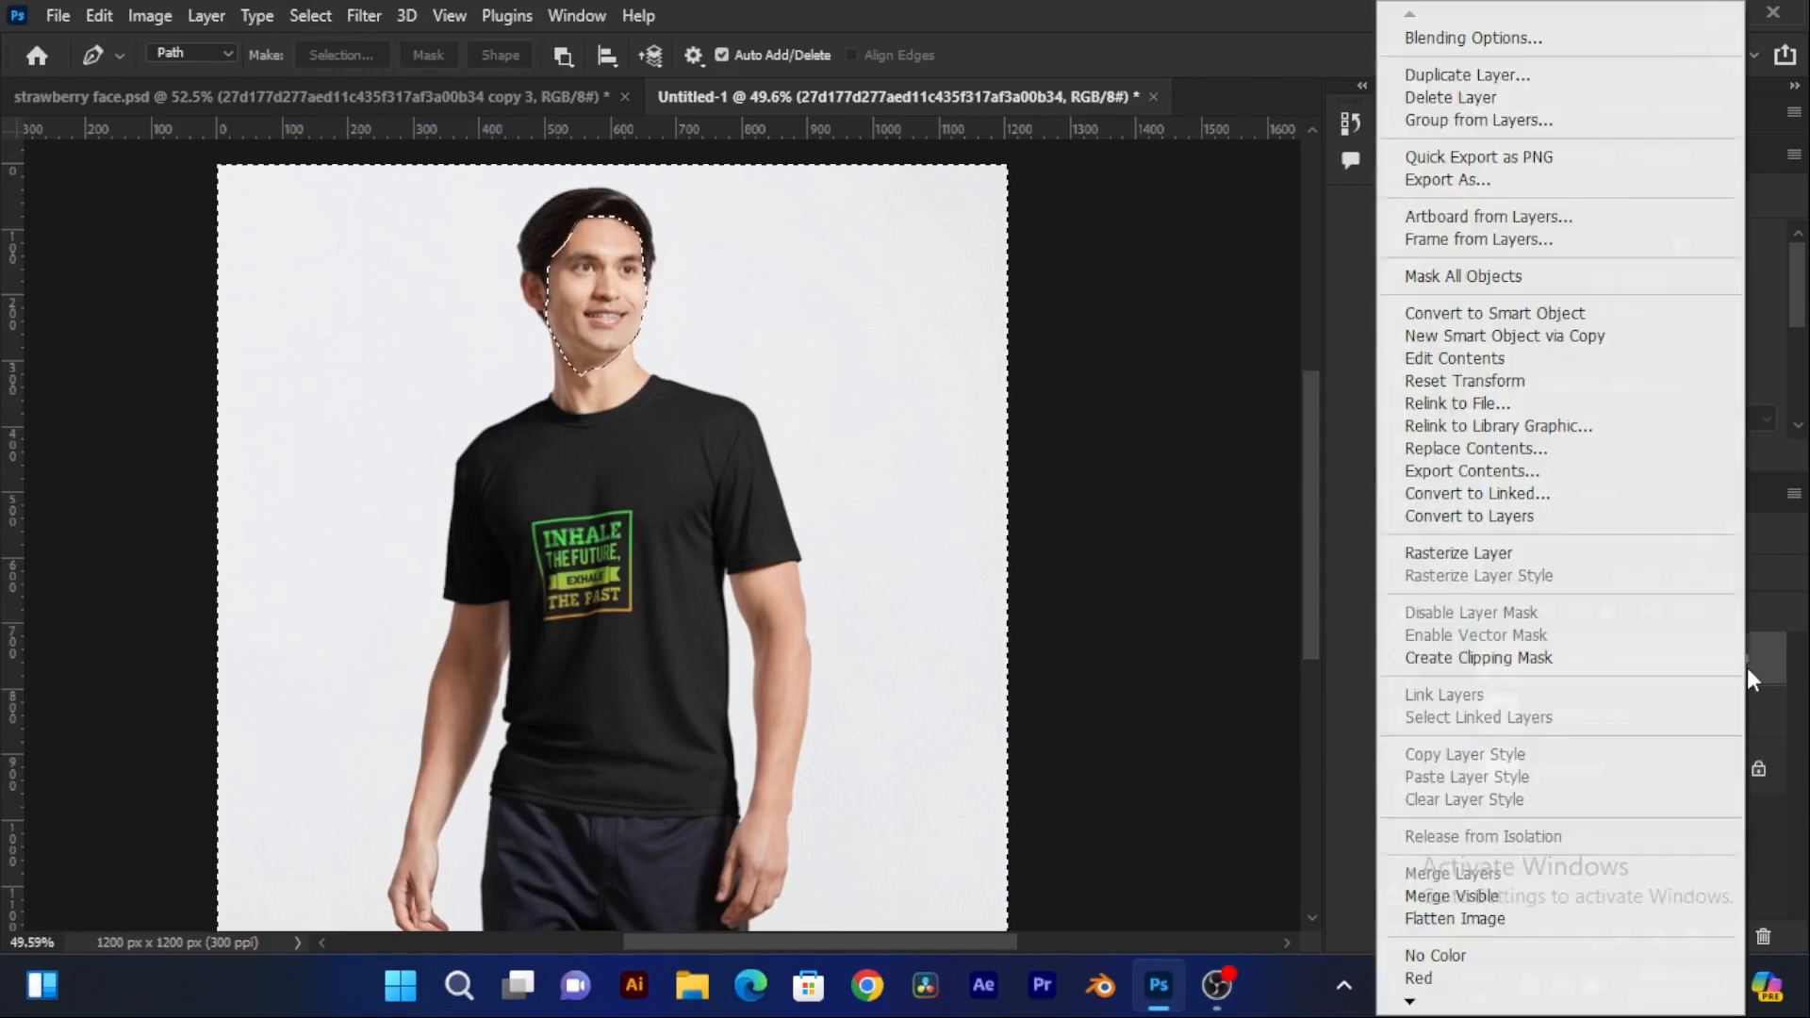
{"action": "left_click", "coordinate": [1478, 556]}
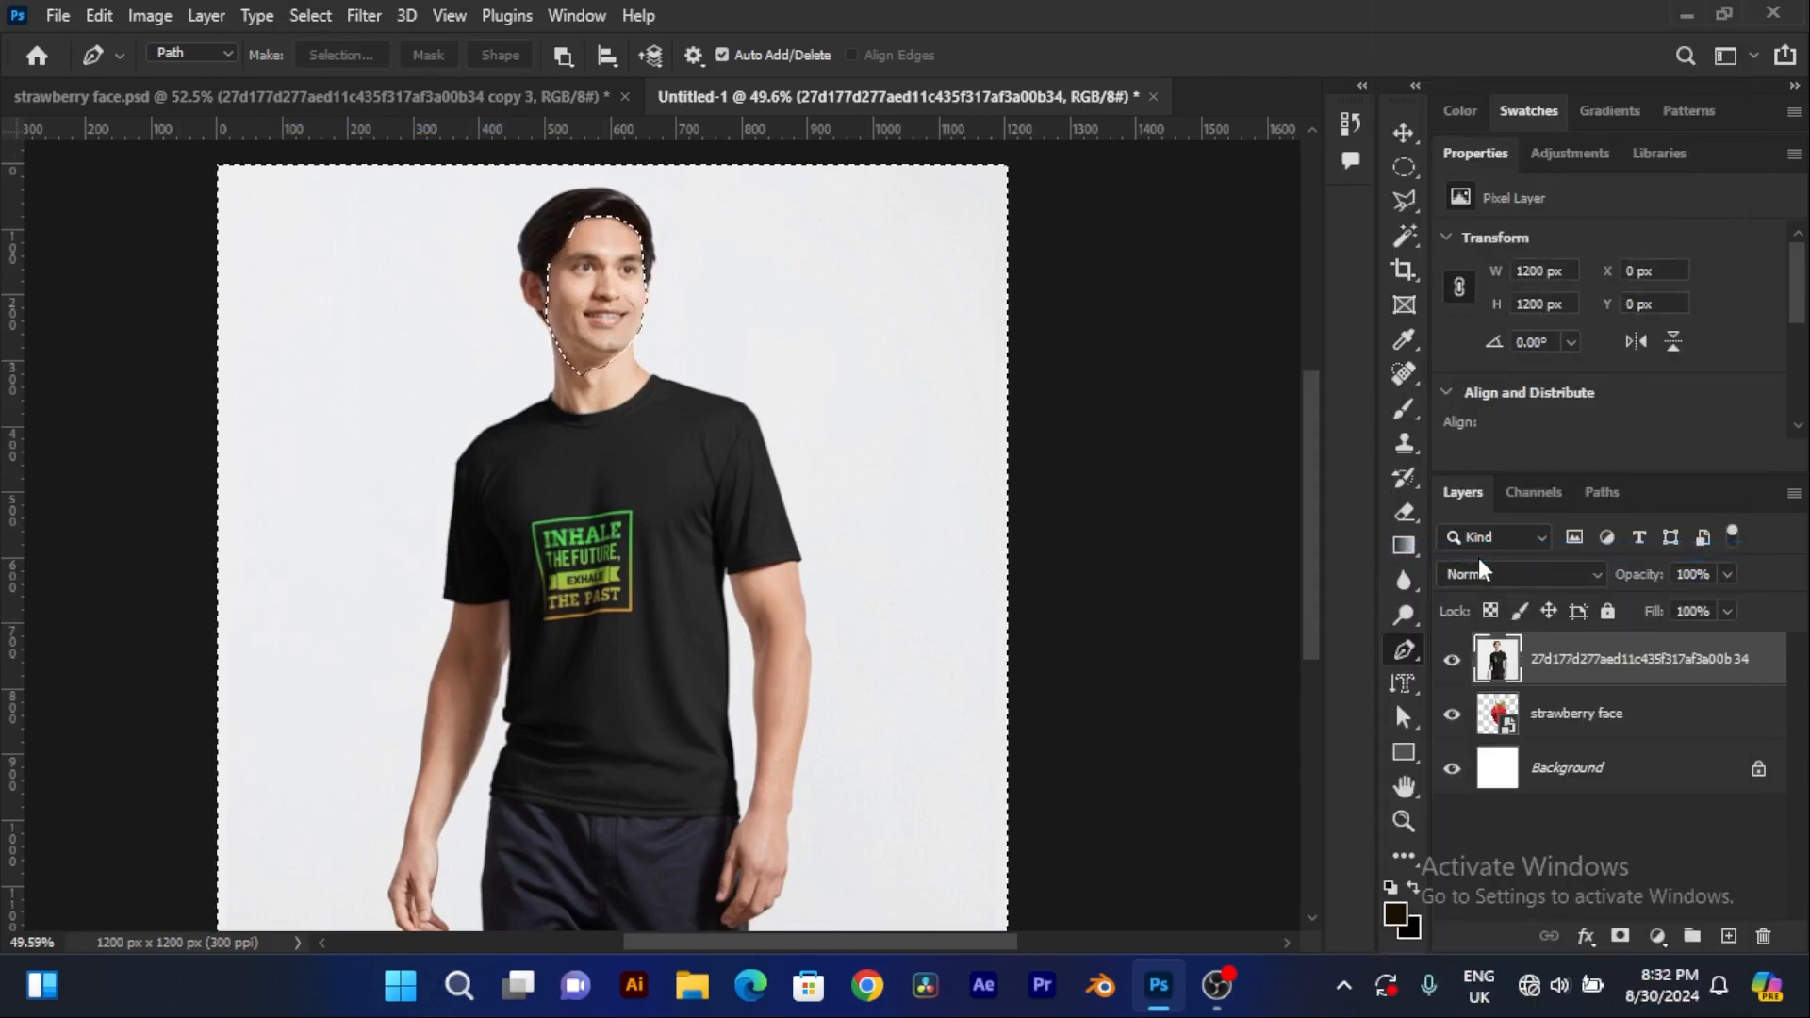
{"action": "key", "text": "Delete"}
{"action": "key", "text": "ctrl+d"}
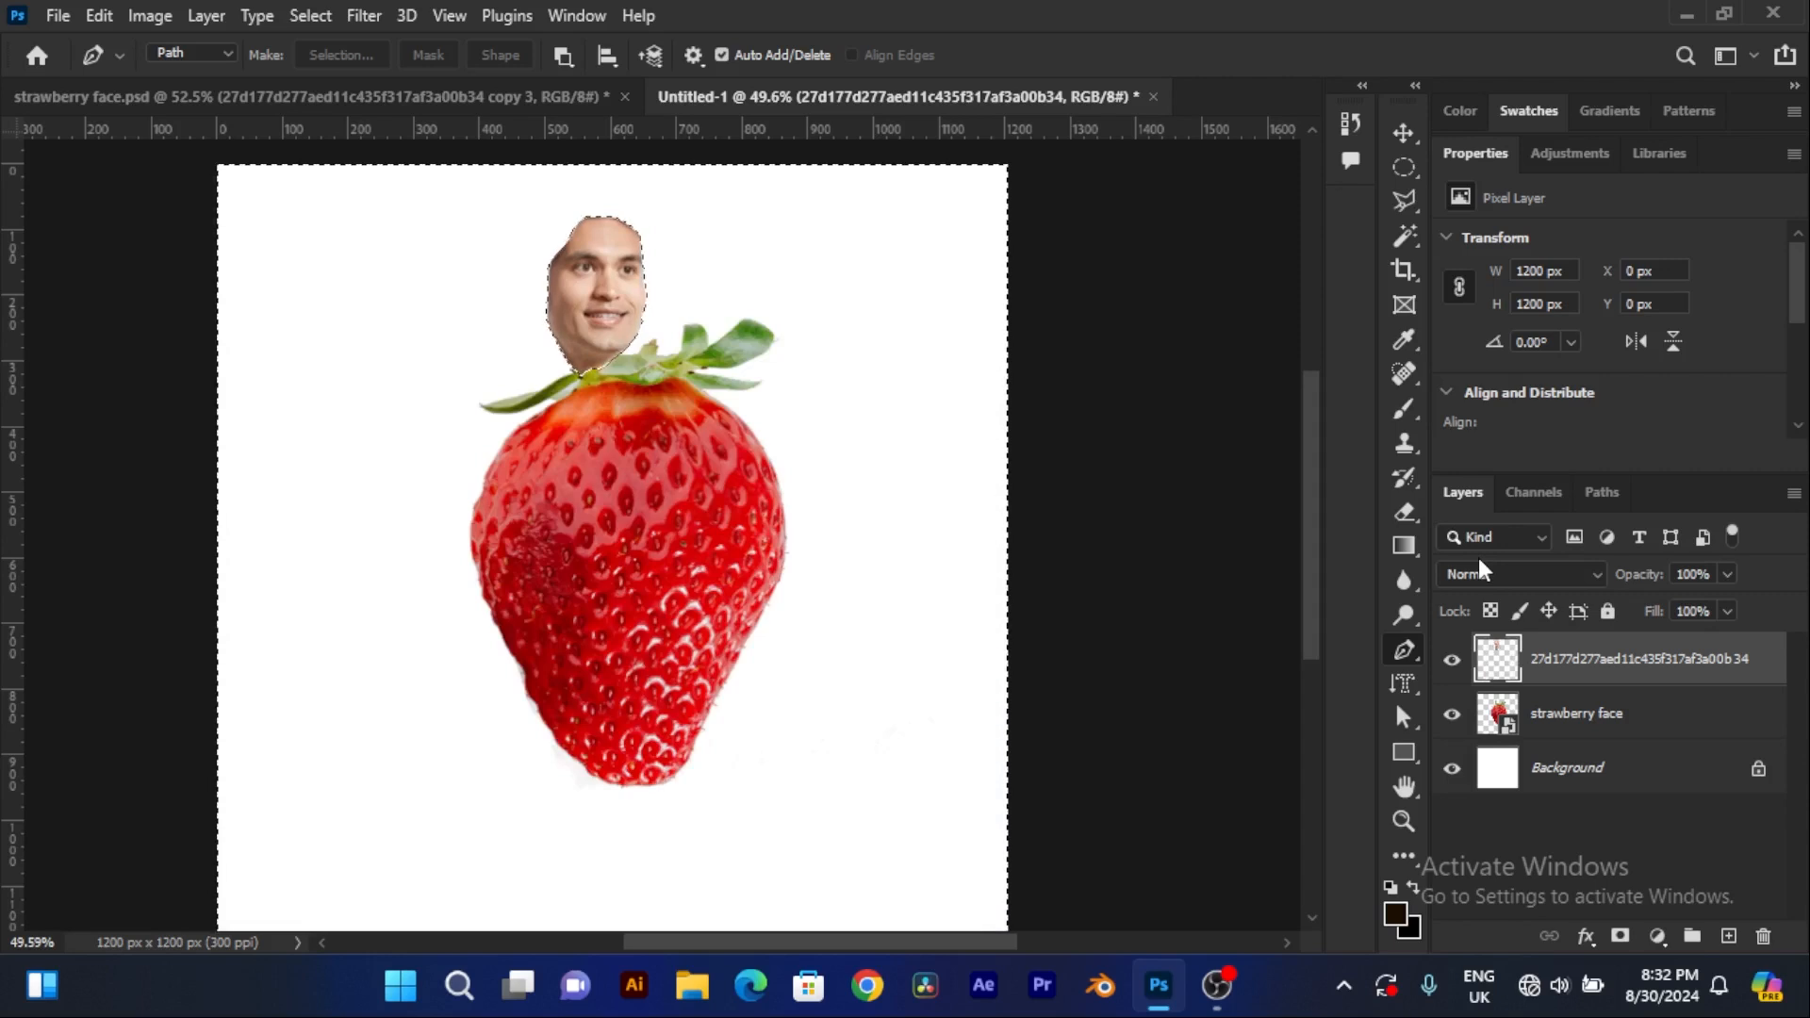
Step: Move the face cutout onto the middle of the strawberry and scale it proportionally to about 198%
{"action": "left_click", "coordinate": [1405, 132]}
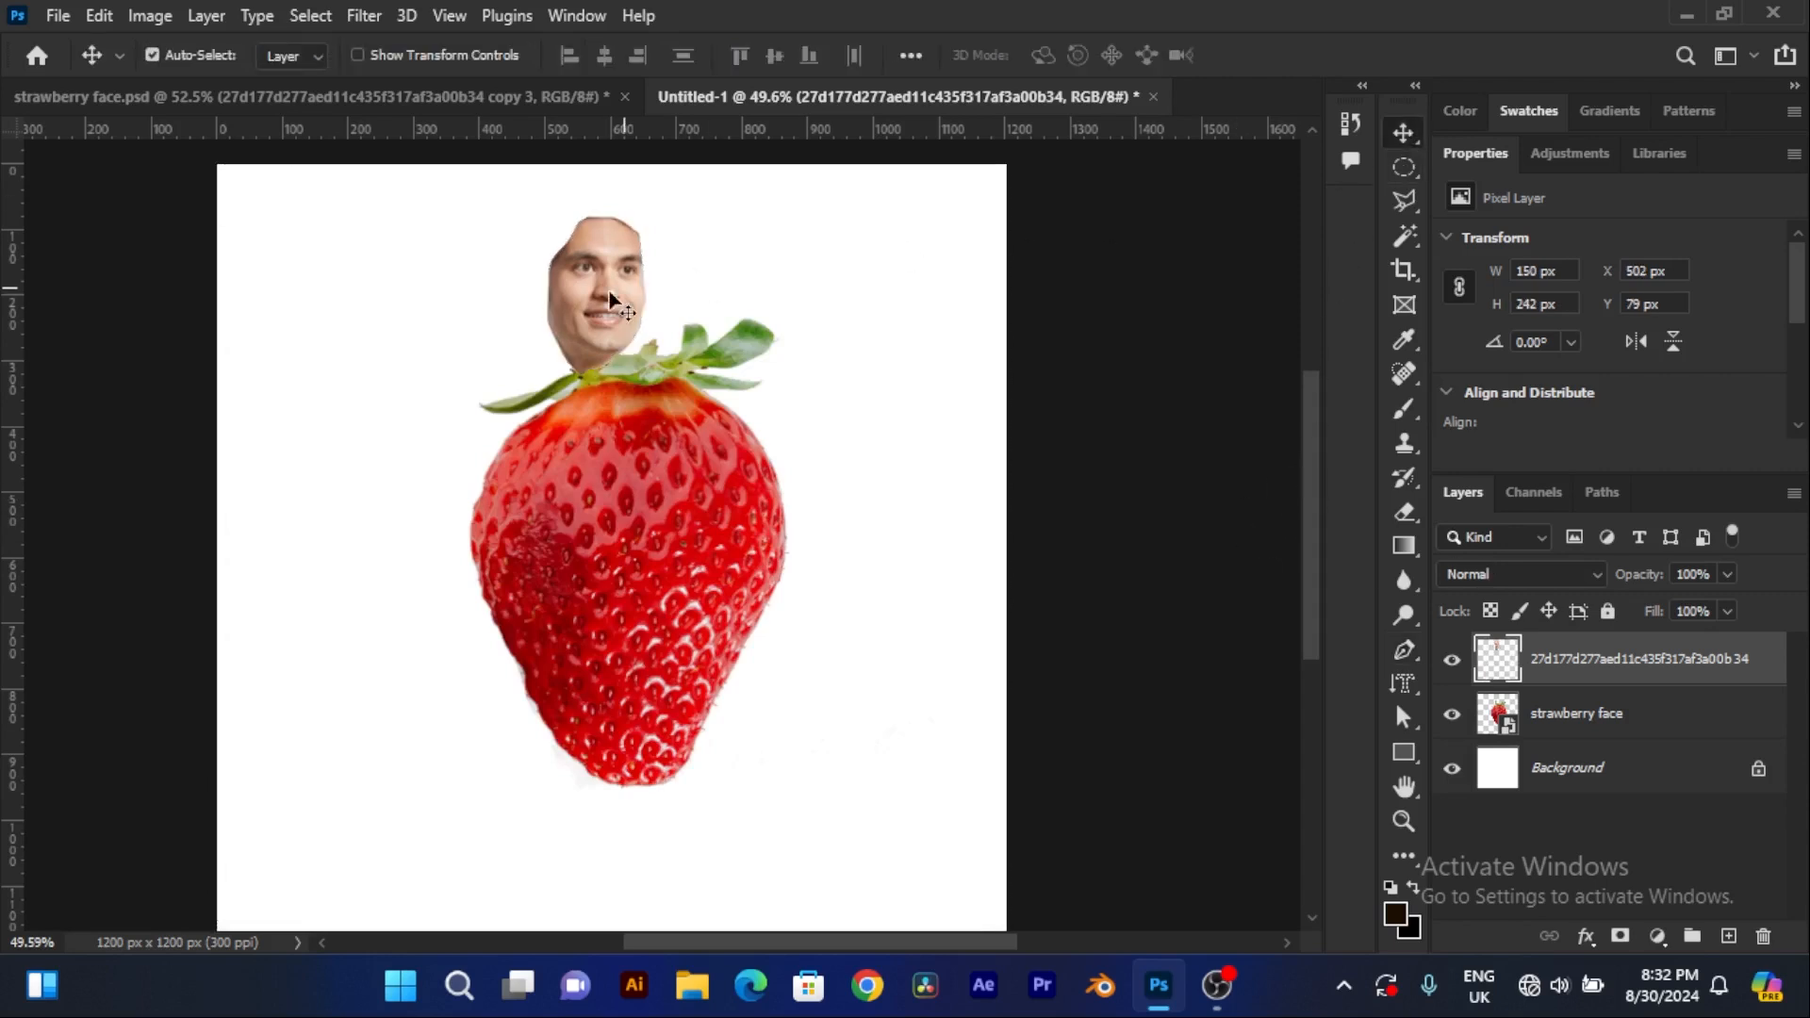
{"action": "left_click_drag", "start_coordinate": [611, 301], "coordinate": [641, 553]}
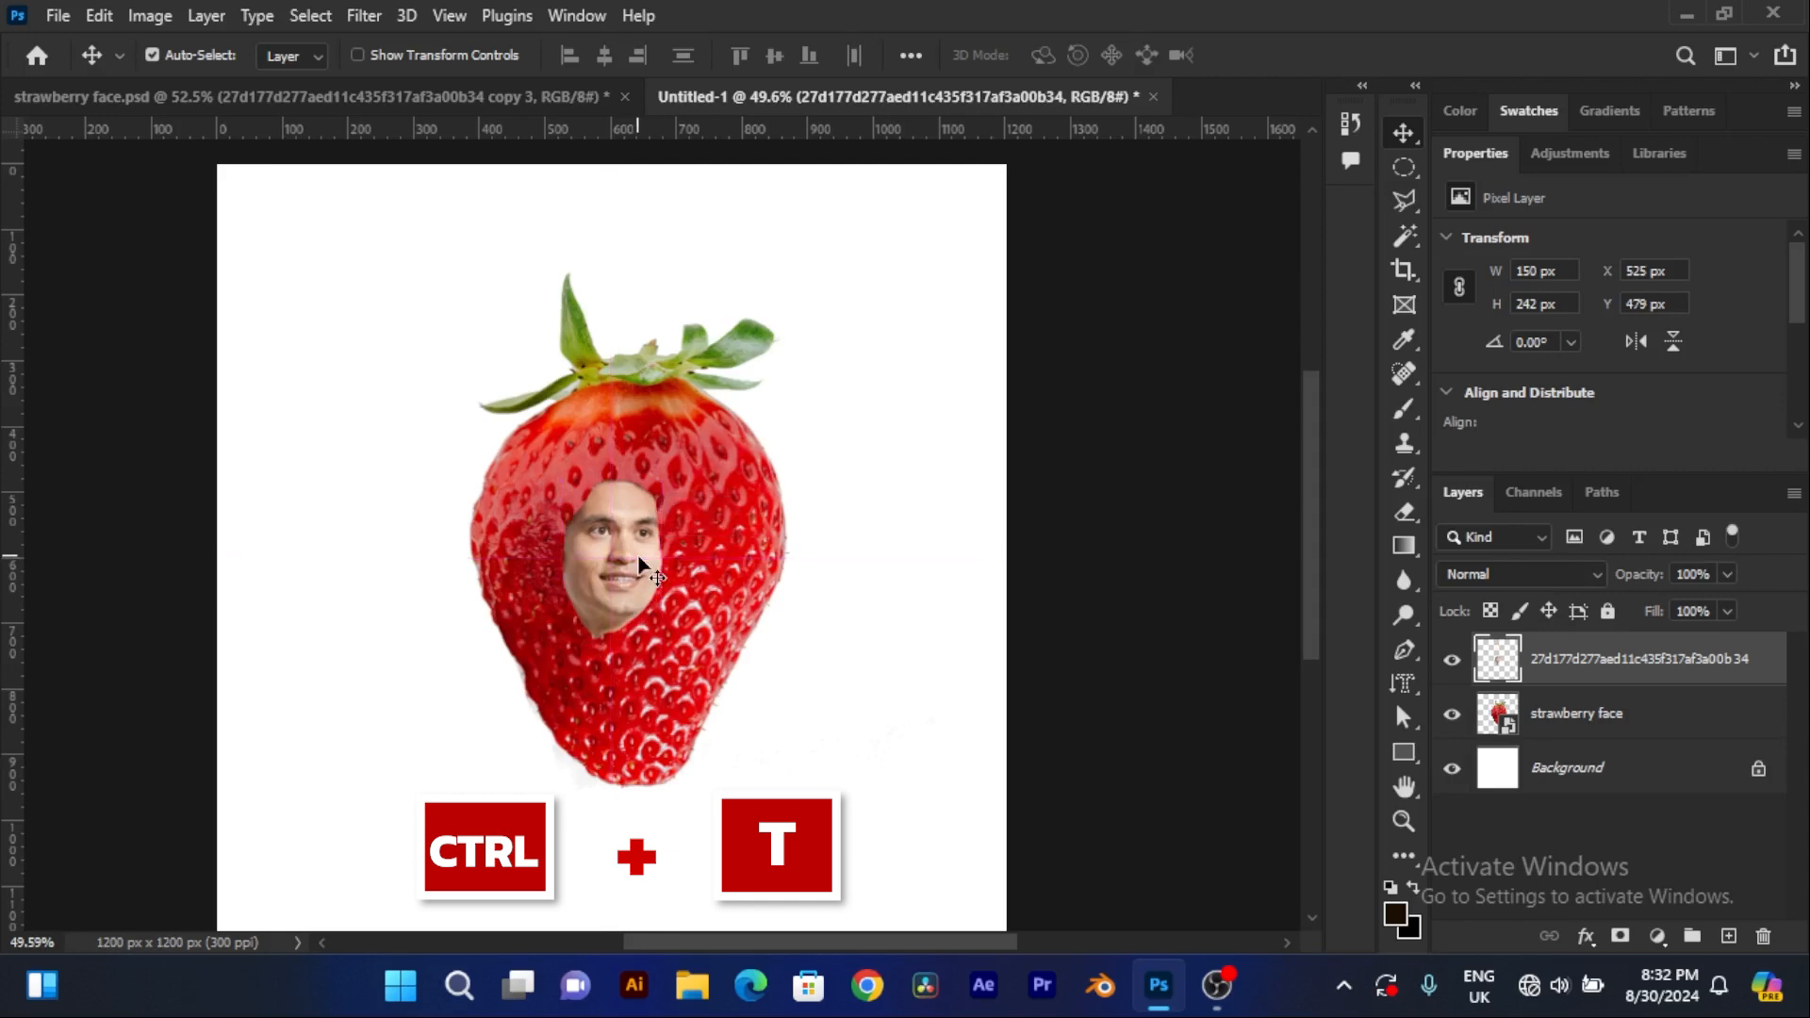
{"action": "key", "text": "ctrl+t"}
{"action": "left_click_drag", "start_coordinate": [648, 484], "coordinate": [830, 377]}
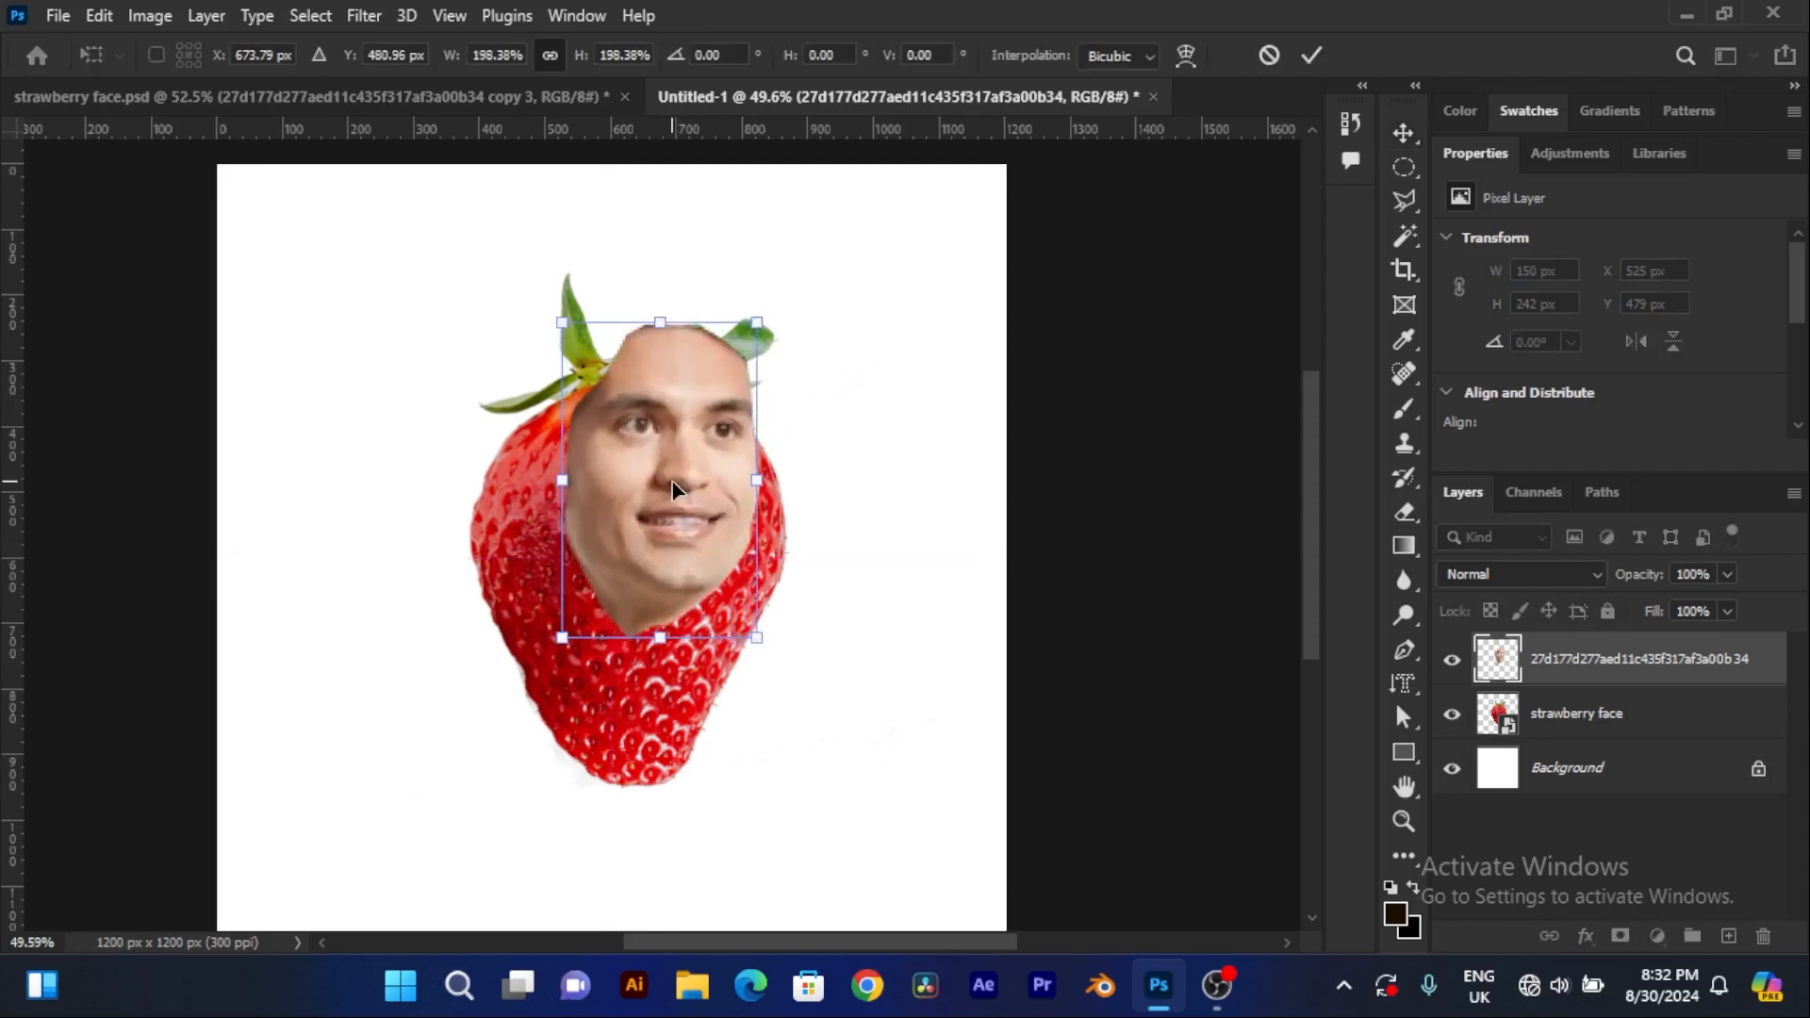
{"action": "left_click_drag", "start_coordinate": [672, 481], "coordinate": [648, 570]}
{"action": "scroll", "coordinate": [630, 558], "scroll_direction": "up", "scroll_amount": 2}
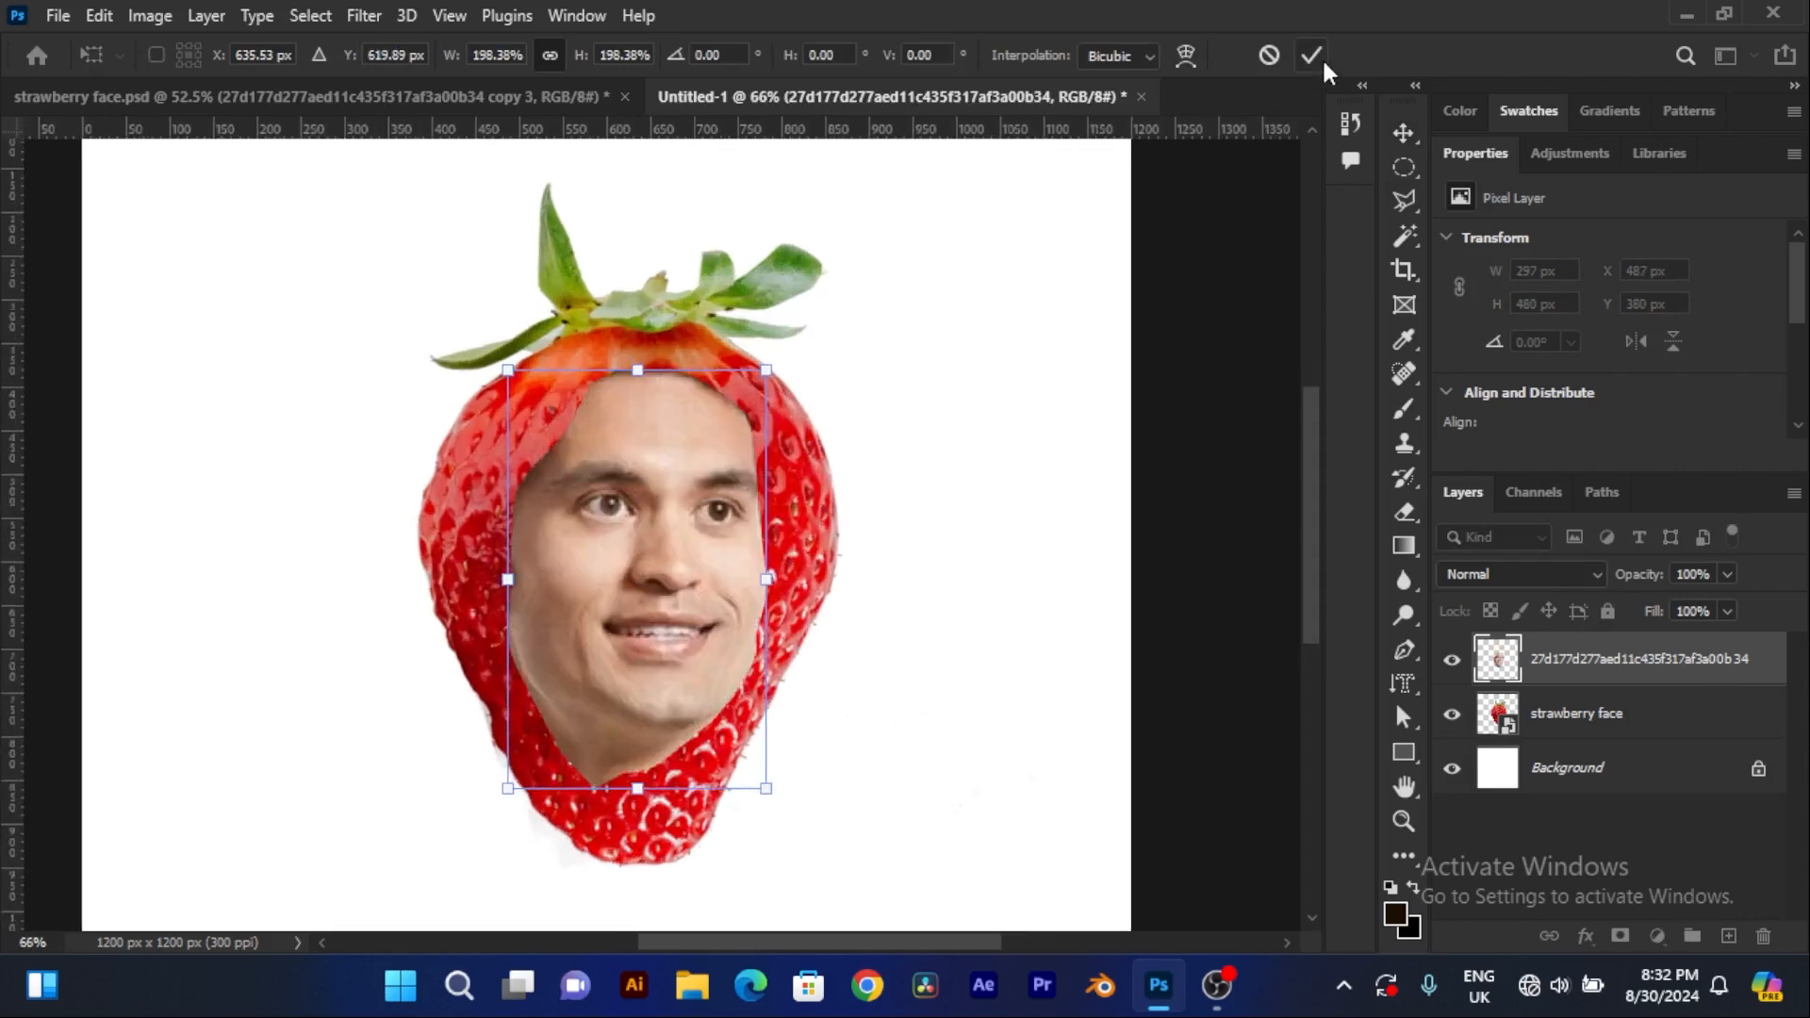
{"action": "left_click", "coordinate": [1311, 56]}
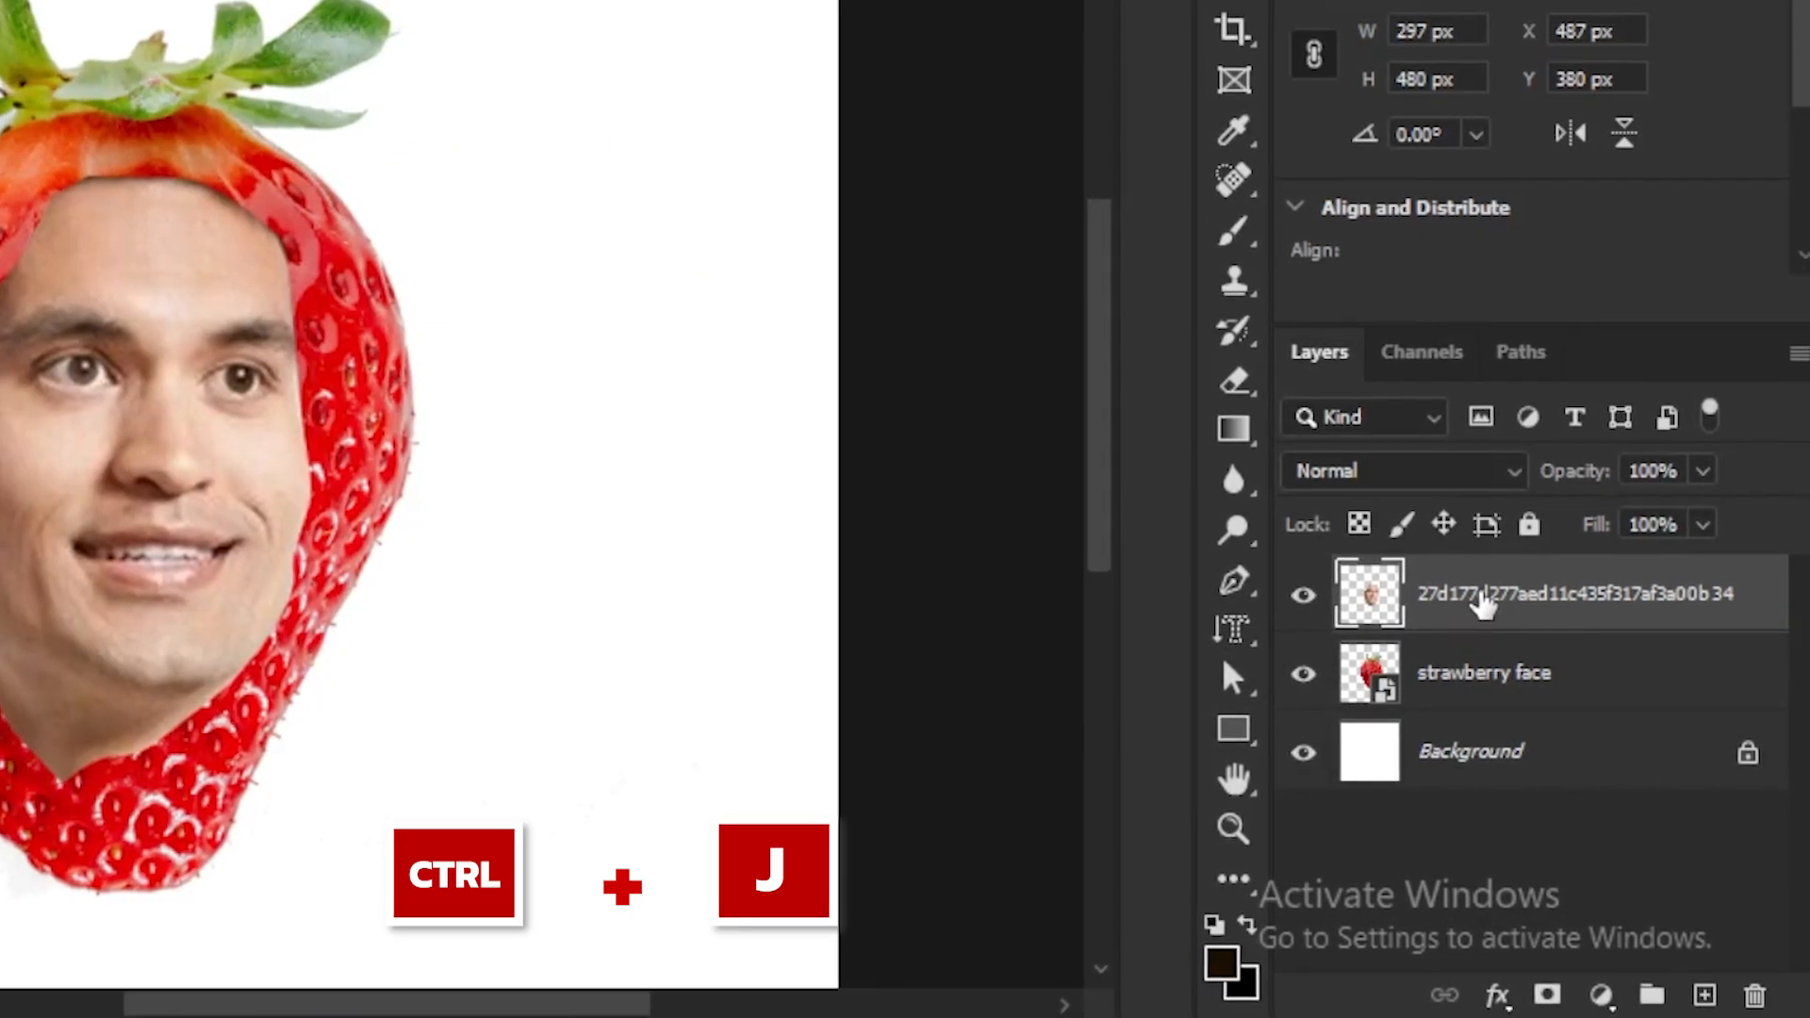
Step: Duplicate the face layer four times
{"action": "key", "text": "ctrl+j"}
{"action": "key", "text": "ctrl+j"}
{"action": "key", "text": "ctrl+j"}
{"action": "key", "text": "ctrl+j"}
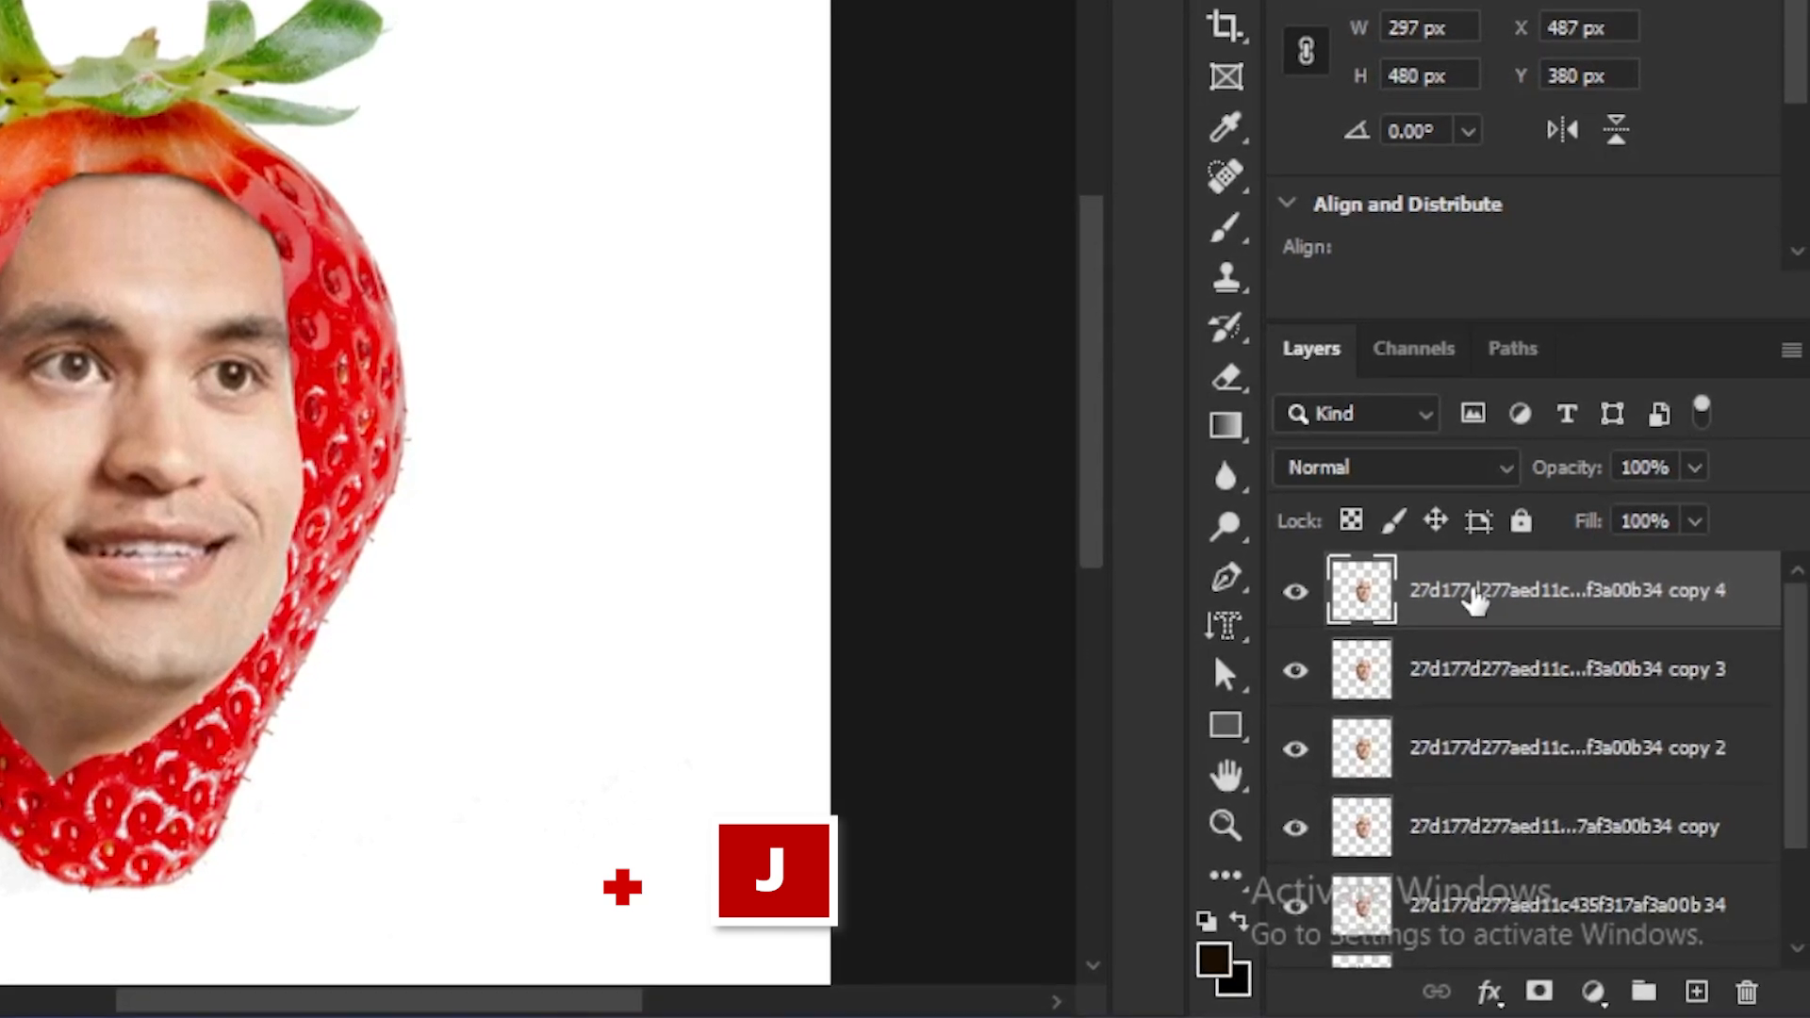
Step: Move the original face layer beneath the strawberry face layer, and select the first face copy above the strawberry
{"action": "scroll", "coordinate": [1589, 859], "scroll_direction": "down", "scroll_amount": 1}
{"action": "scroll", "coordinate": [1589, 860], "scroll_direction": "down", "scroll_amount": 1}
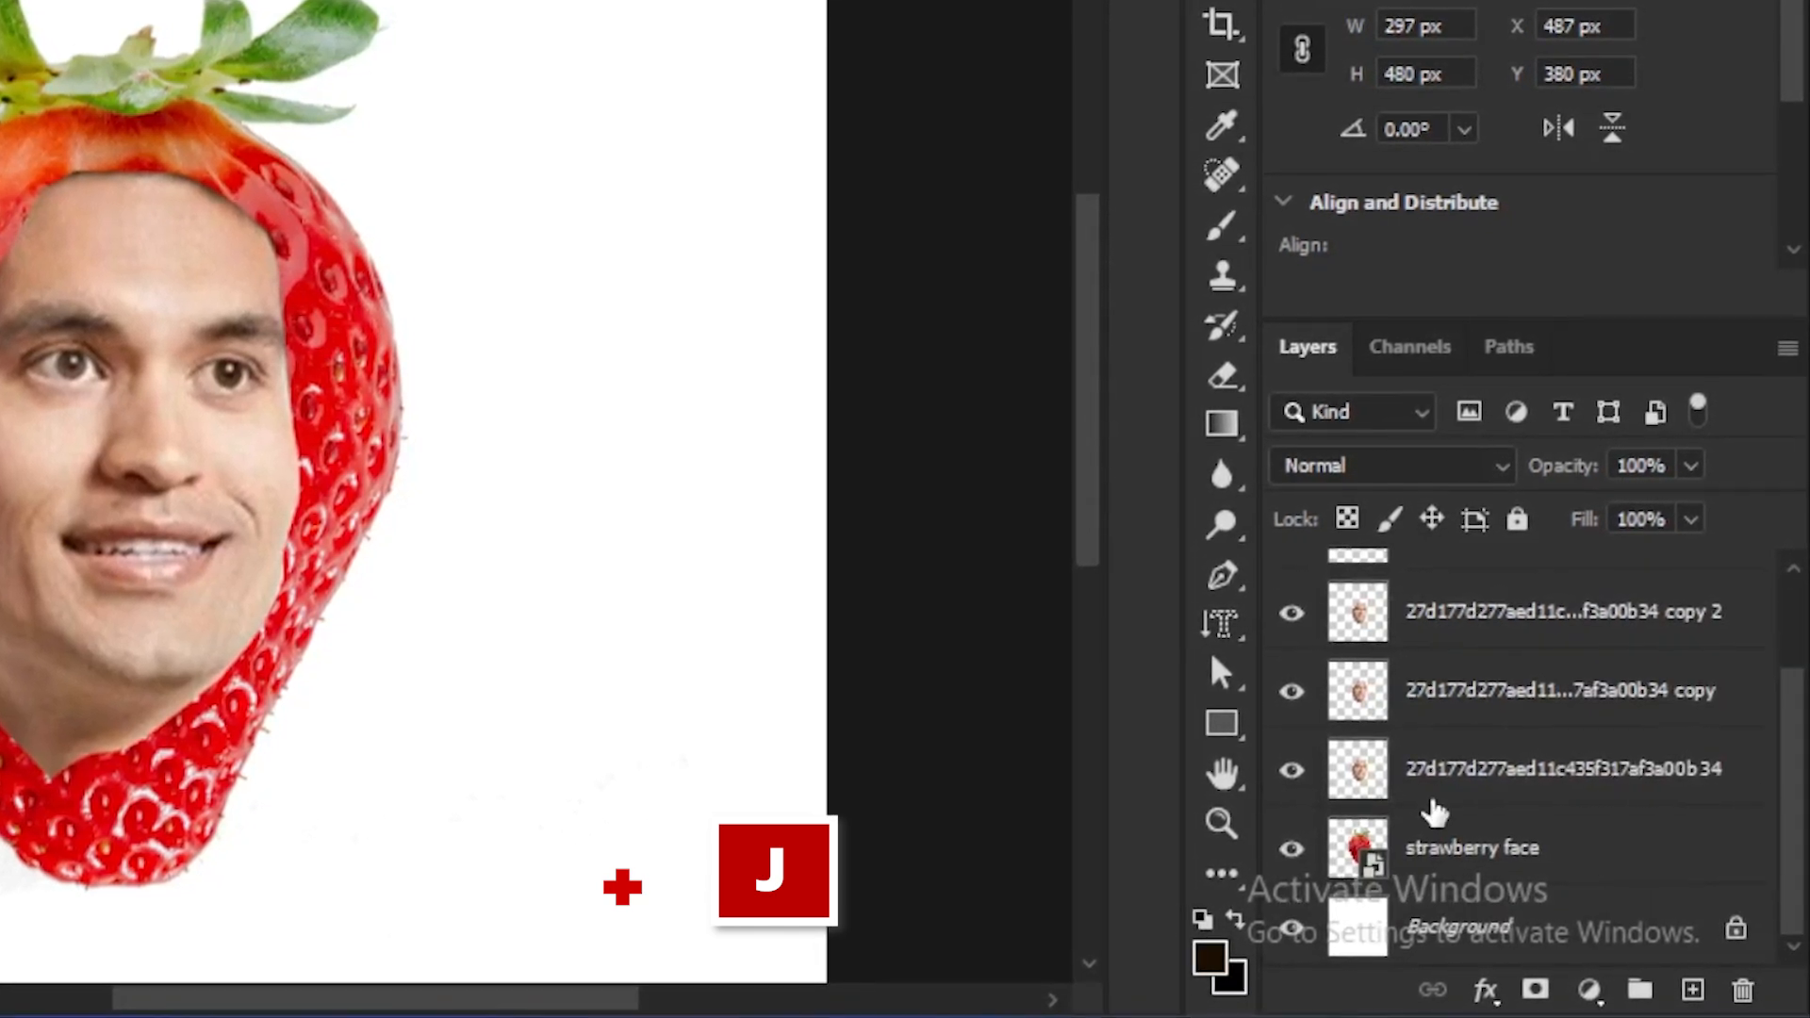
{"action": "left_click_drag", "start_coordinate": [1449, 778], "coordinate": [1472, 893]}
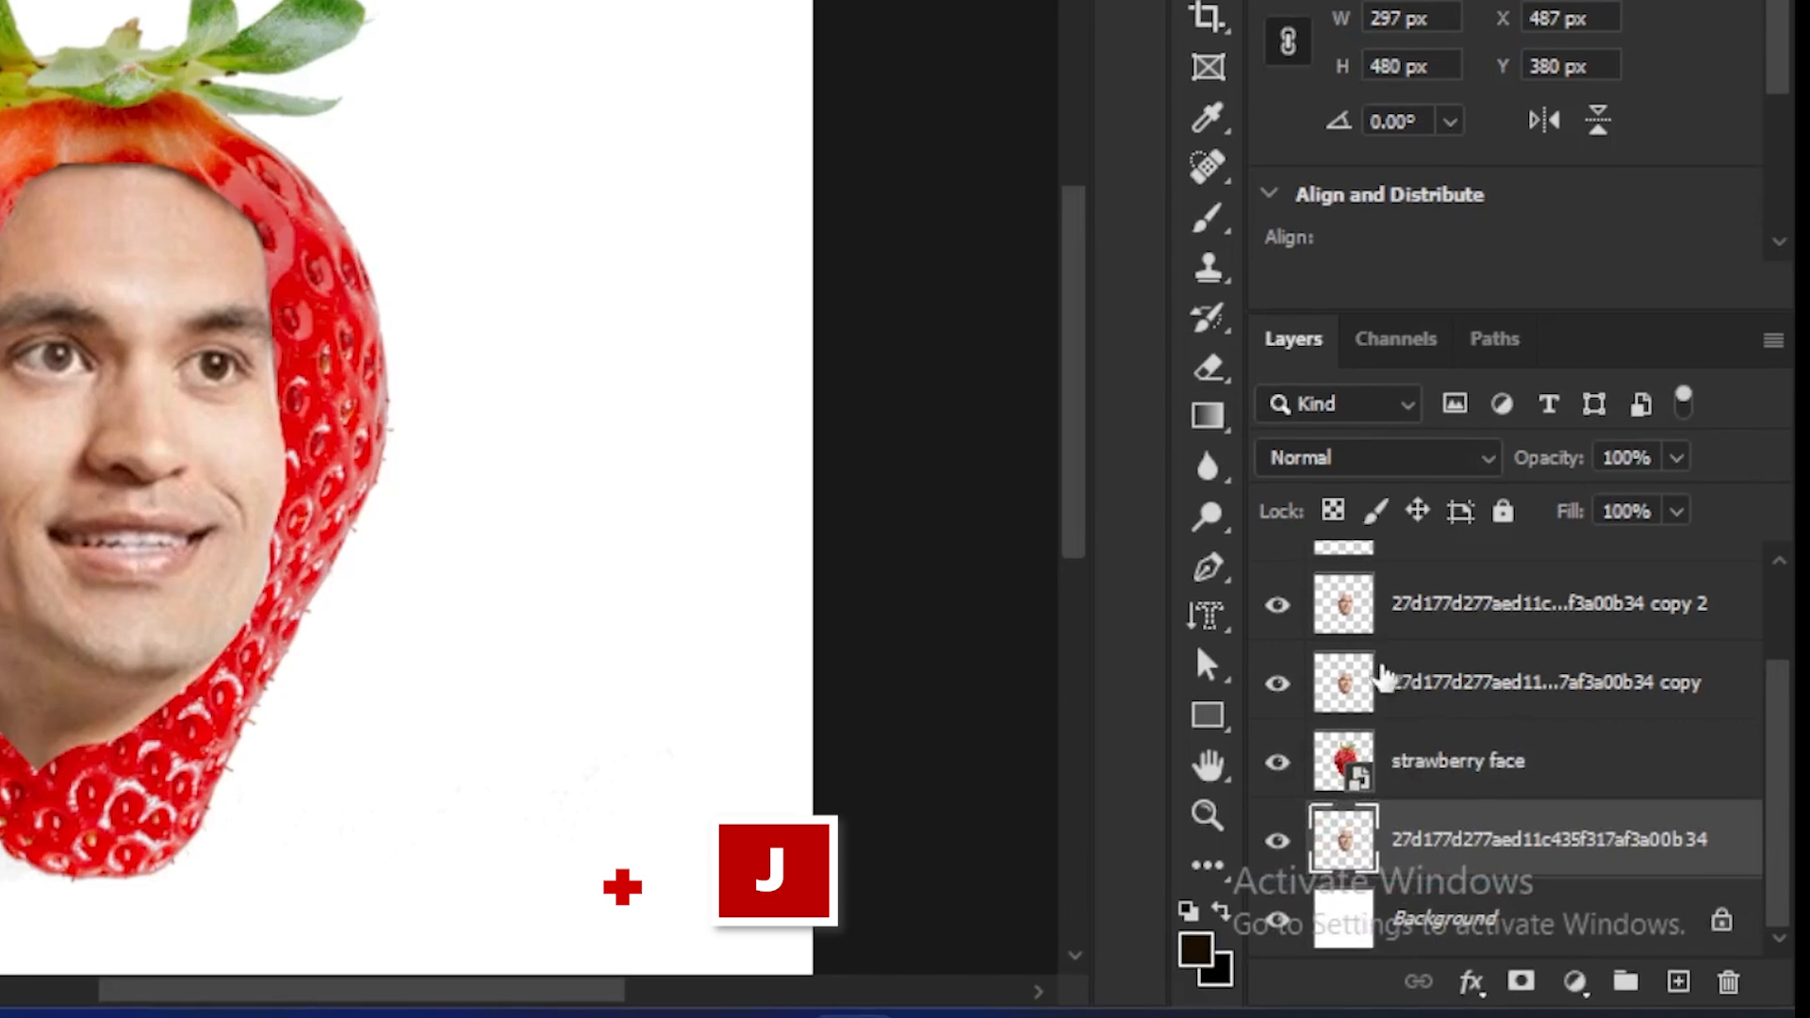
{"action": "left_click", "coordinate": [1372, 693]}
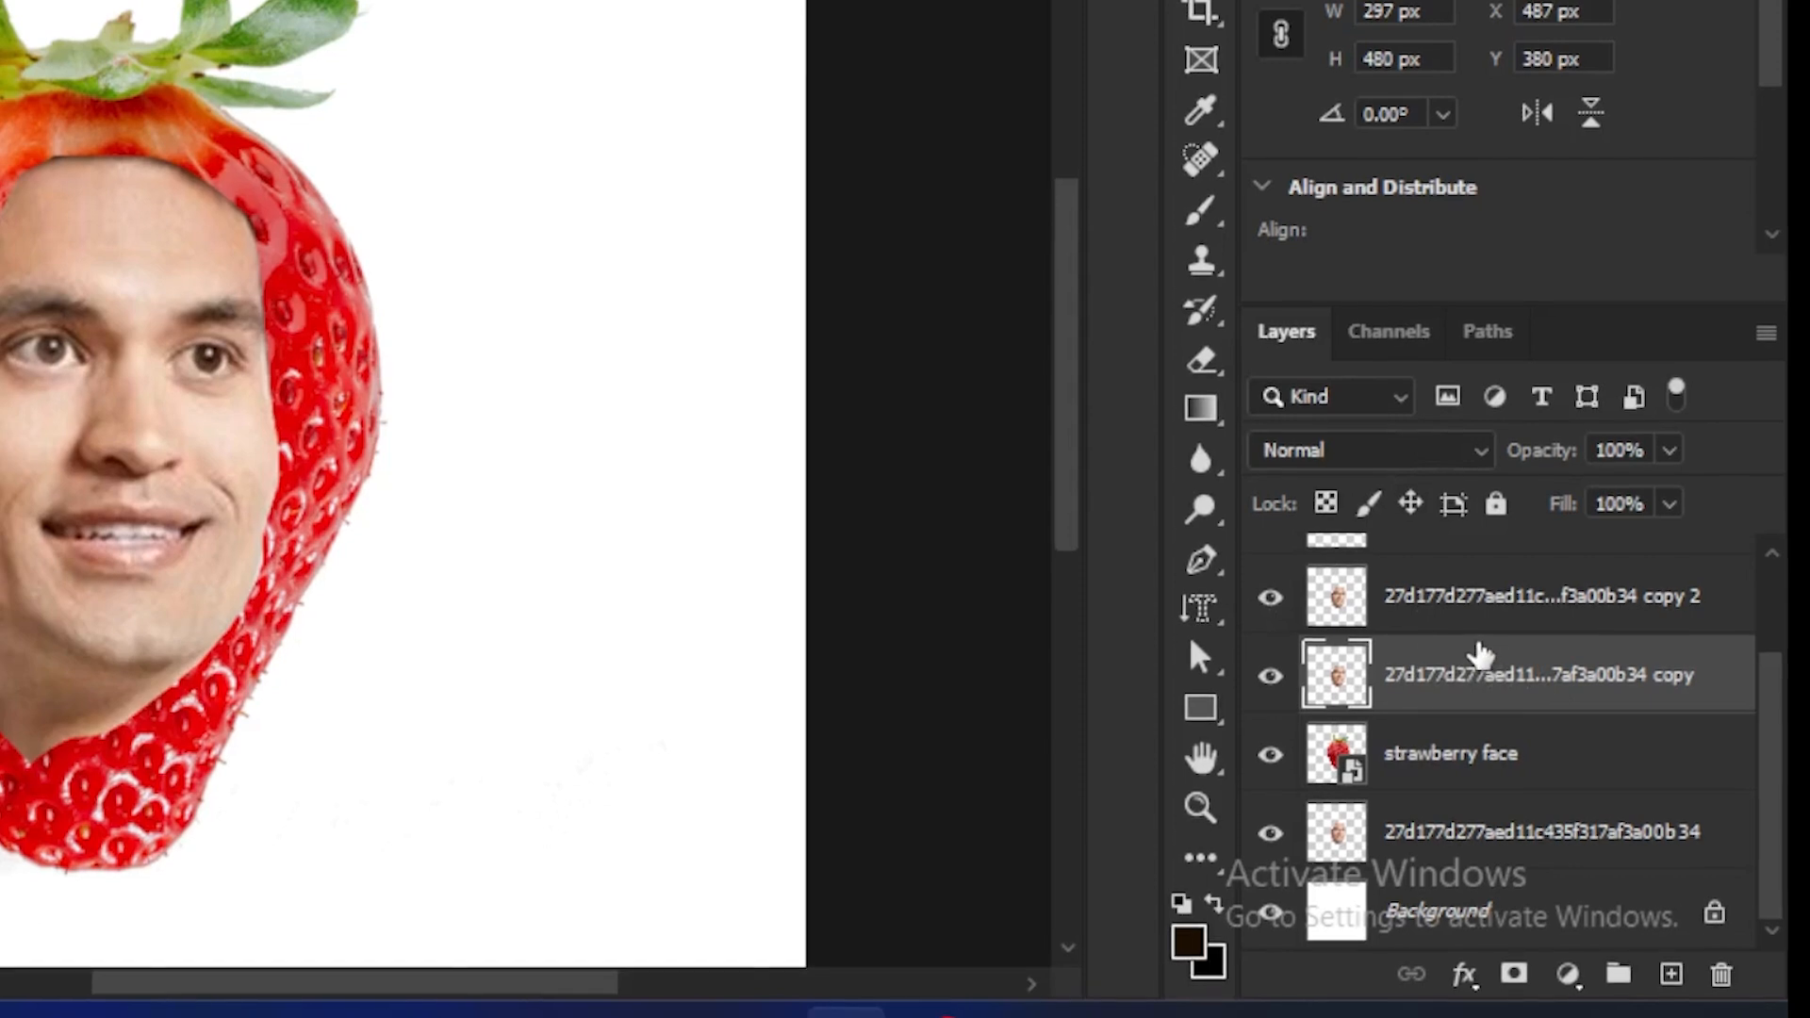
Step: Set the first face copy's blend mode to Divide and face copy 2's blend mode to Multiply
{"action": "left_click", "coordinate": [1433, 457]}
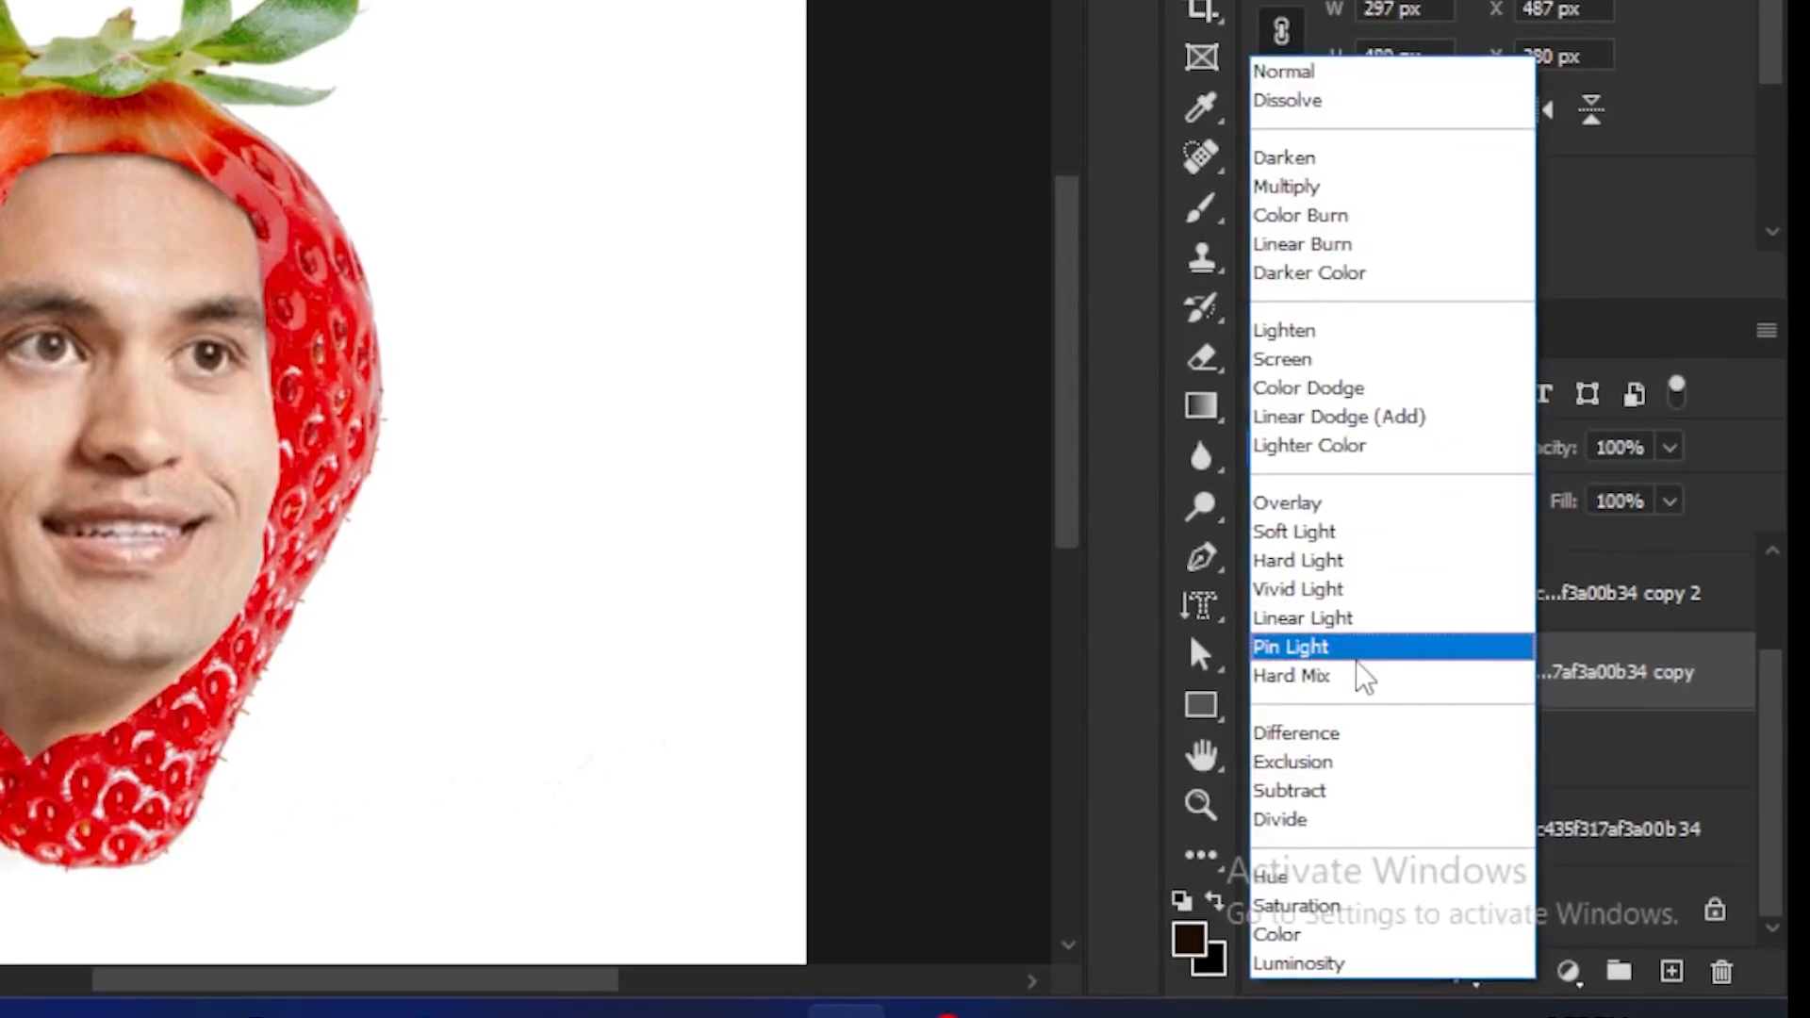
{"action": "left_click", "coordinate": [1330, 816]}
{"action": "left_click", "coordinate": [1442, 616]}
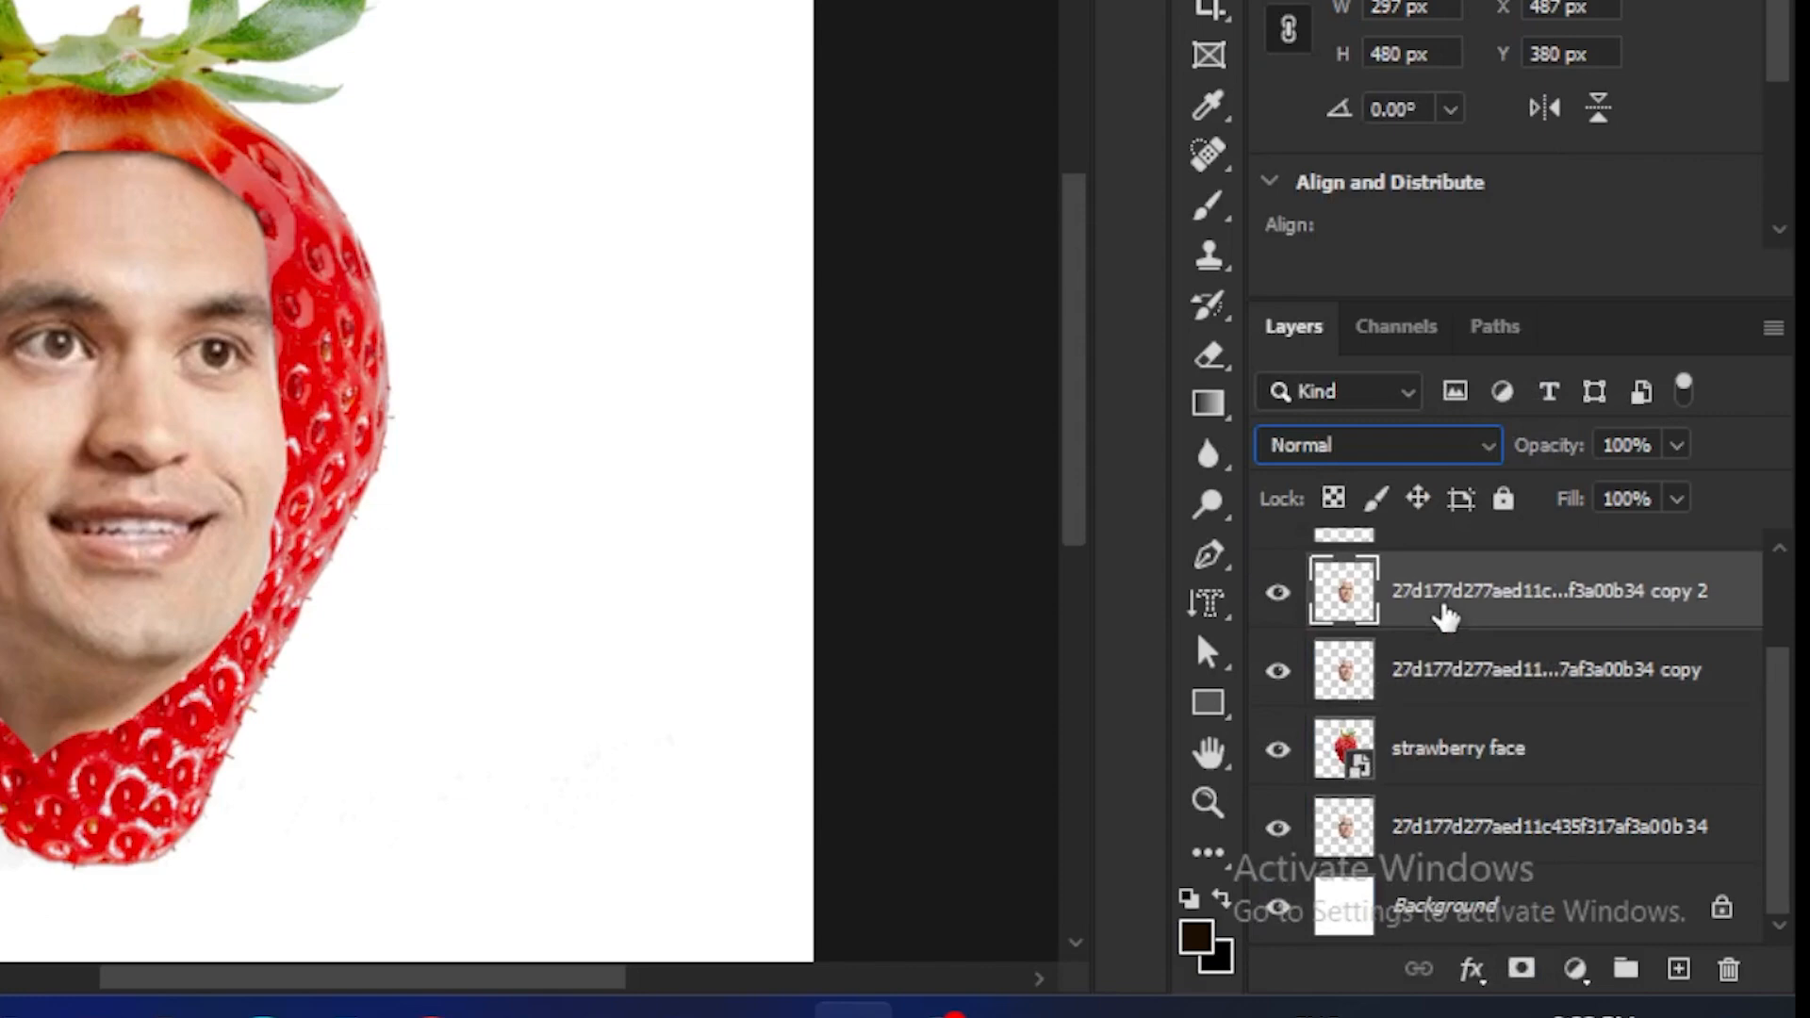
{"action": "left_click", "coordinate": [1409, 469]}
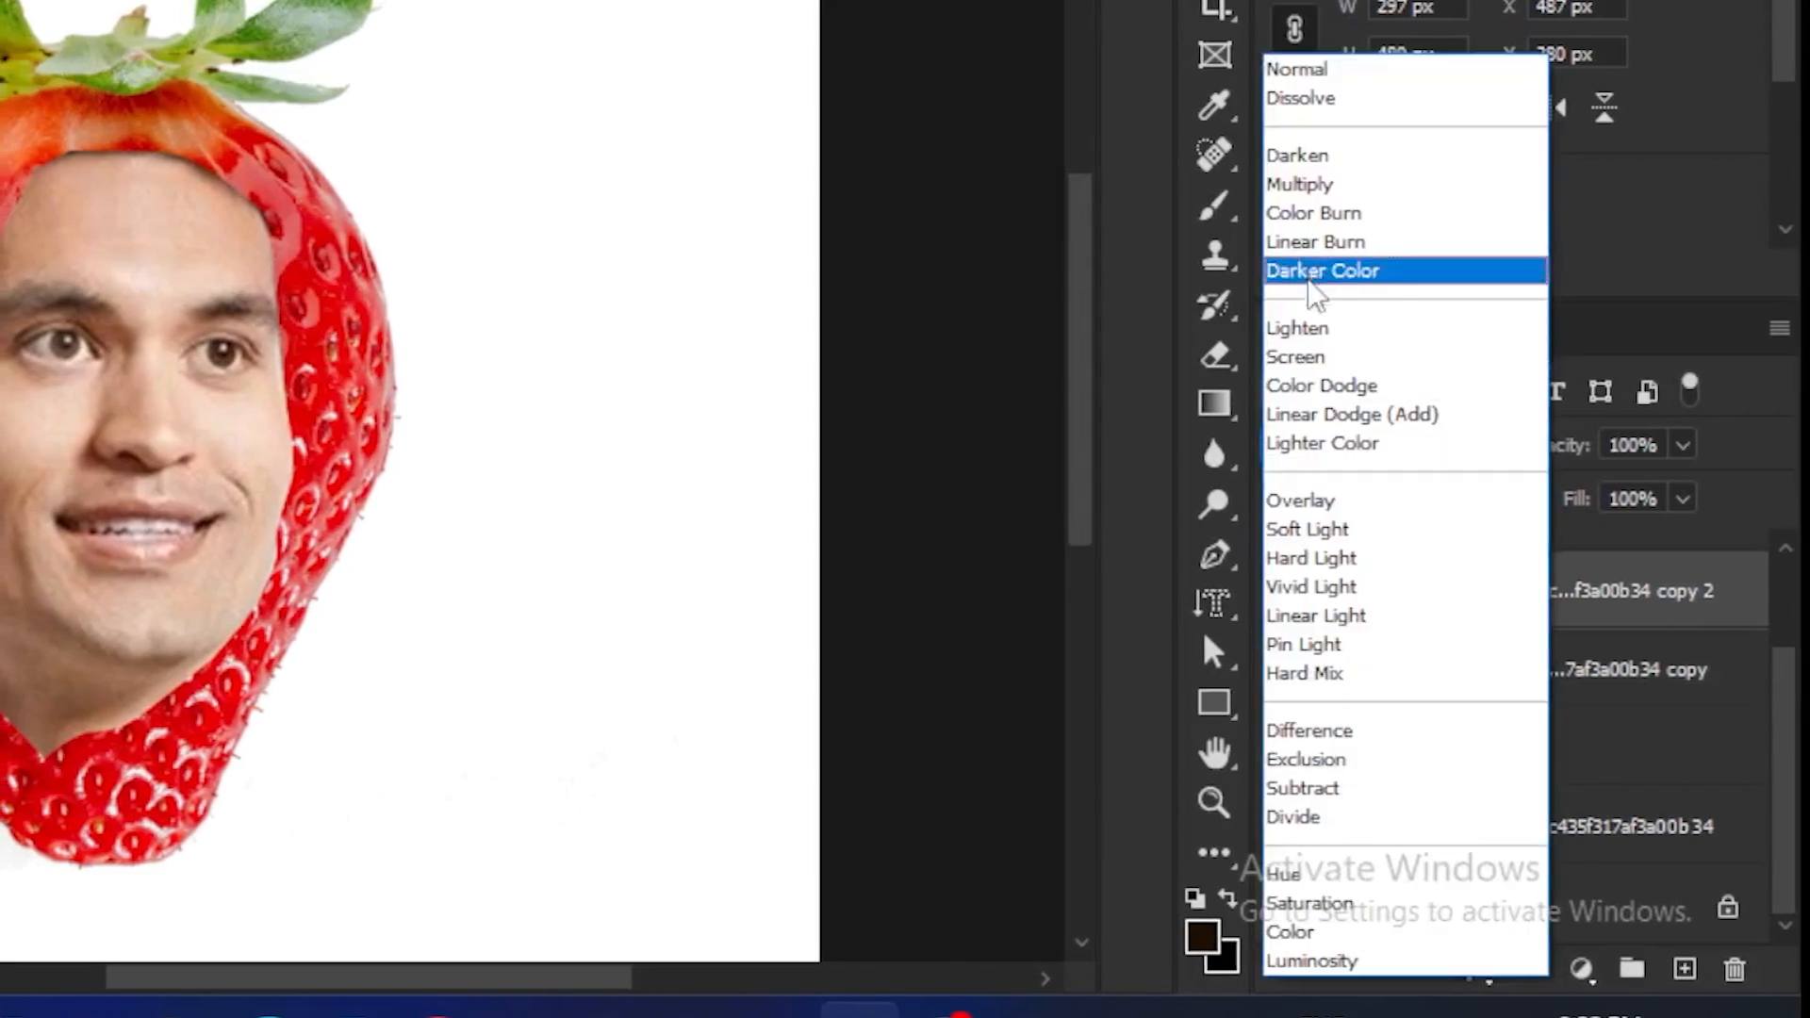
{"action": "left_click", "coordinate": [1306, 183]}
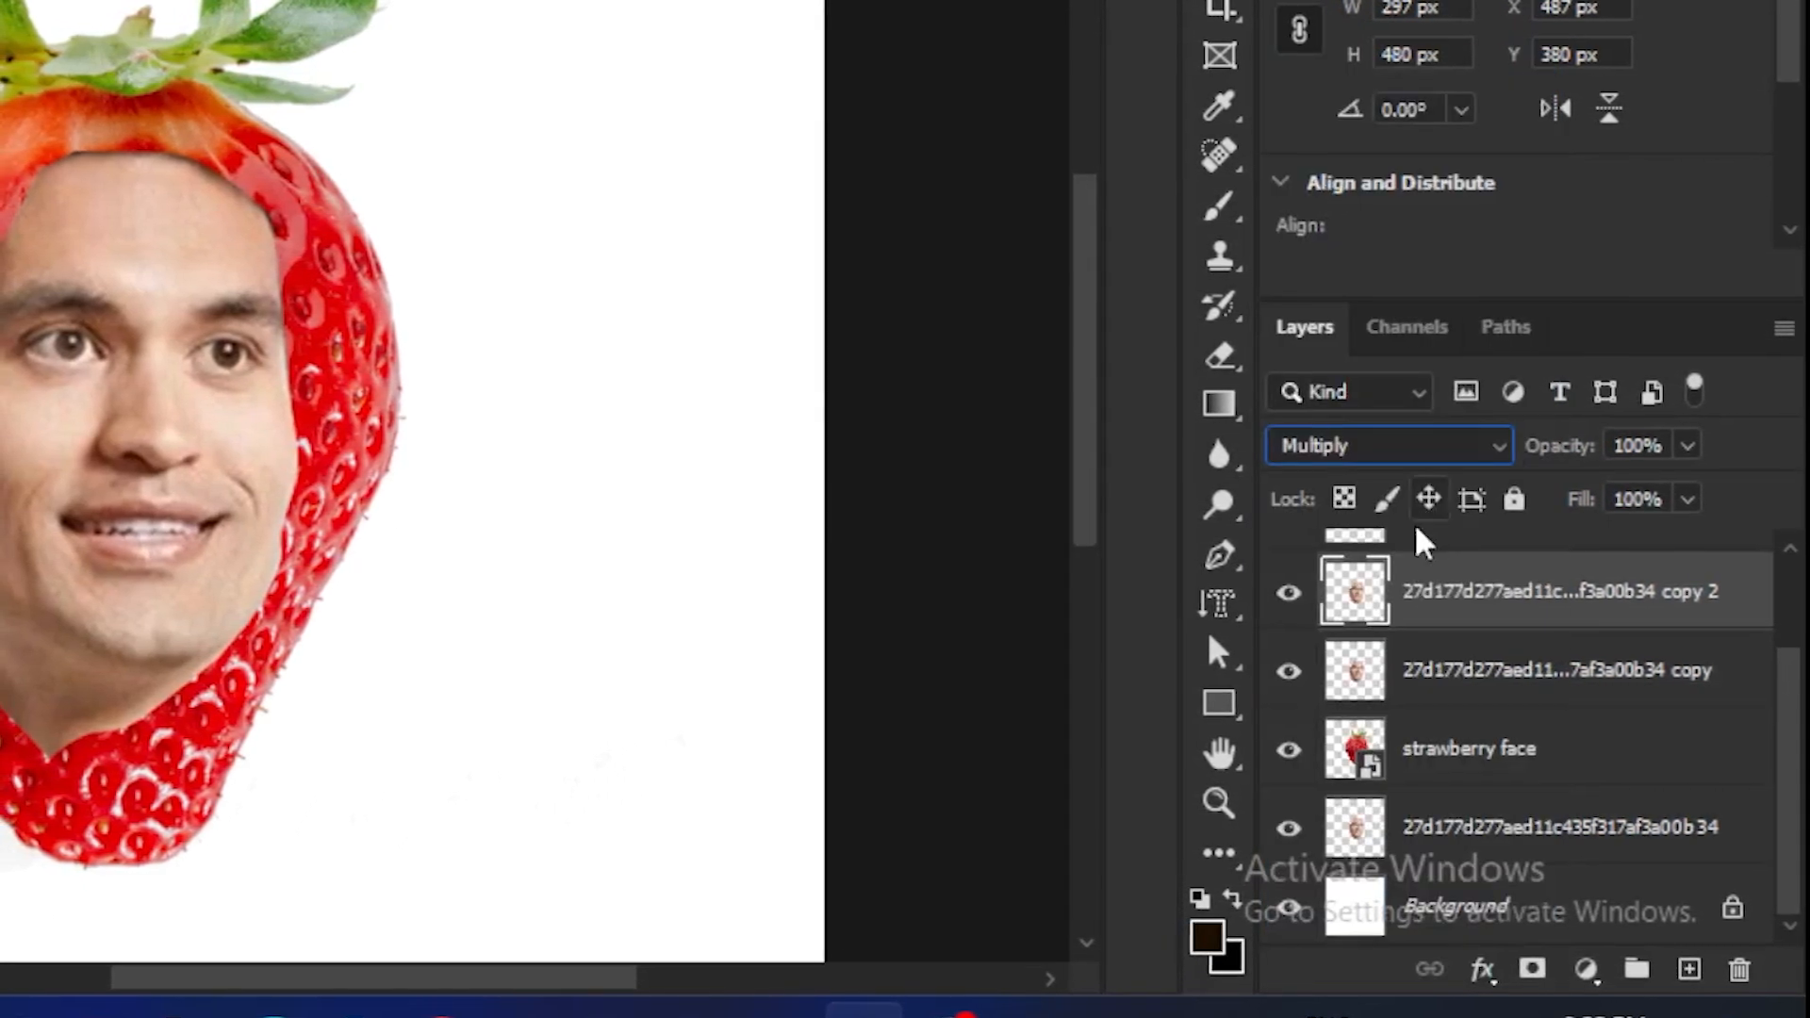
Step: Set face copy 3's blend mode to Darken and face copy 4's blend mode to Soft Light
{"action": "scroll", "coordinate": [1436, 644], "scroll_direction": "up", "scroll_amount": 2}
{"action": "left_click", "coordinate": [1443, 646]}
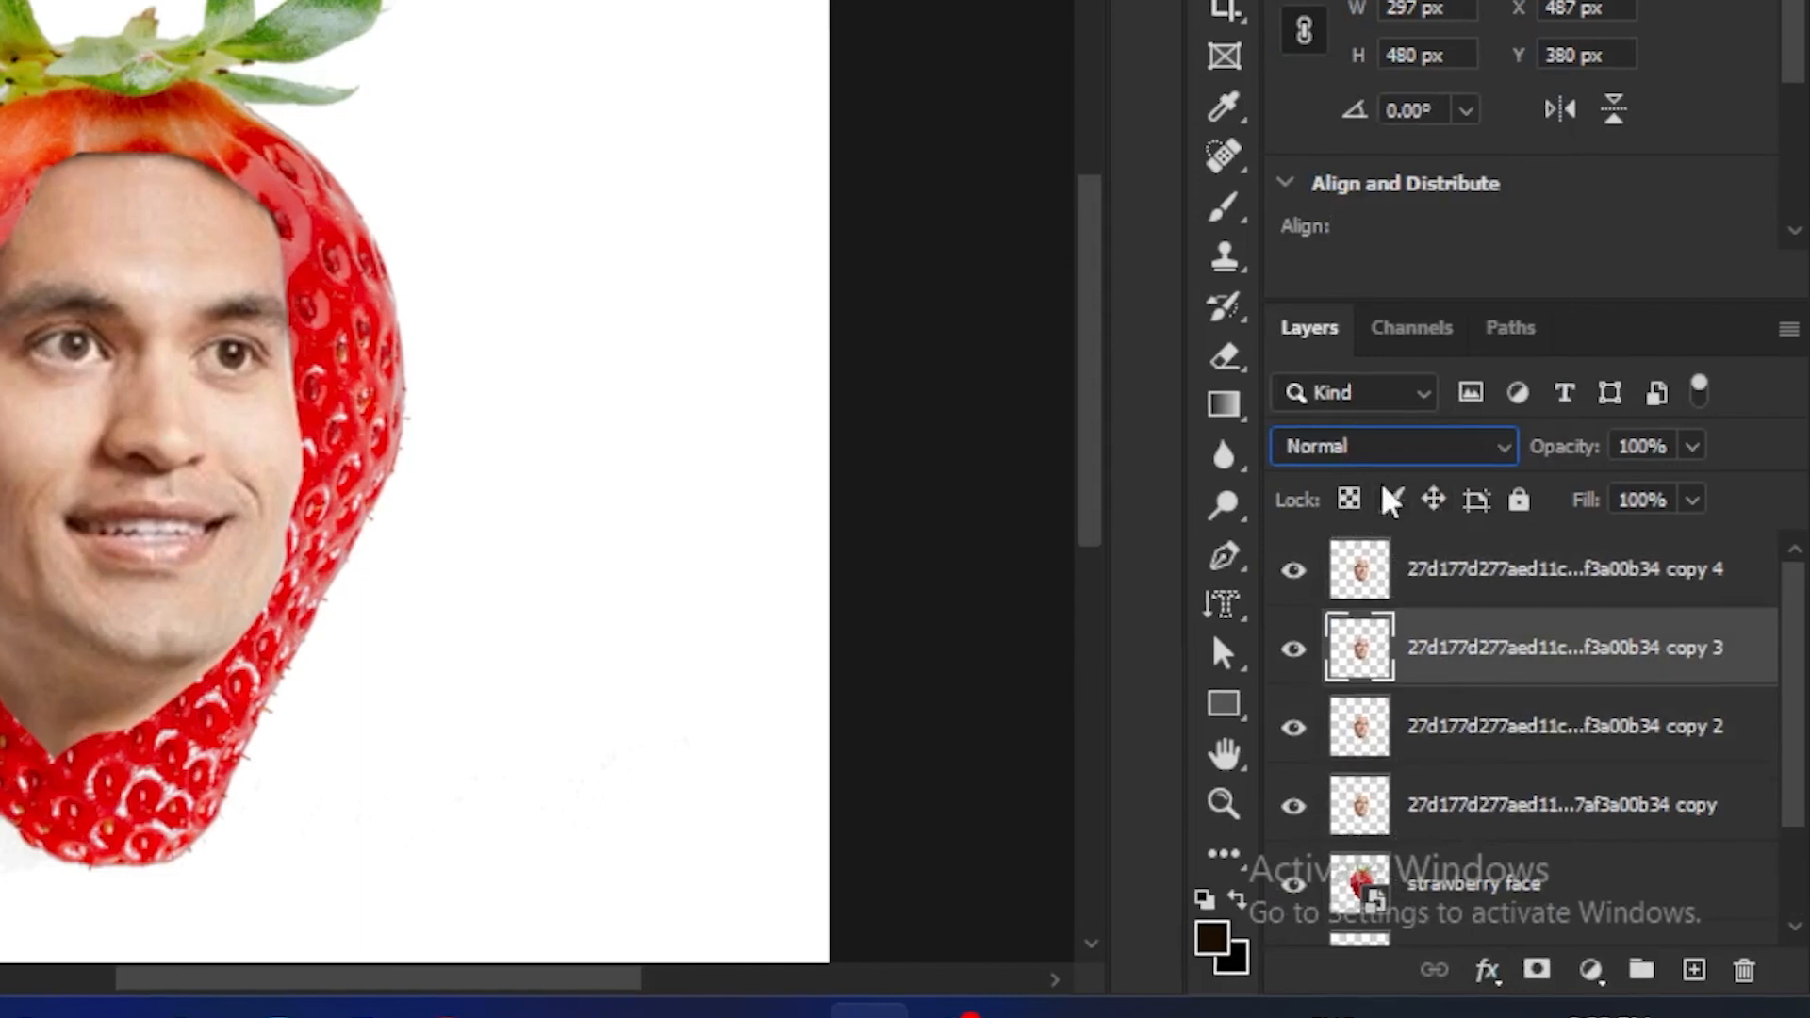
{"action": "left_click", "coordinate": [1386, 446]}
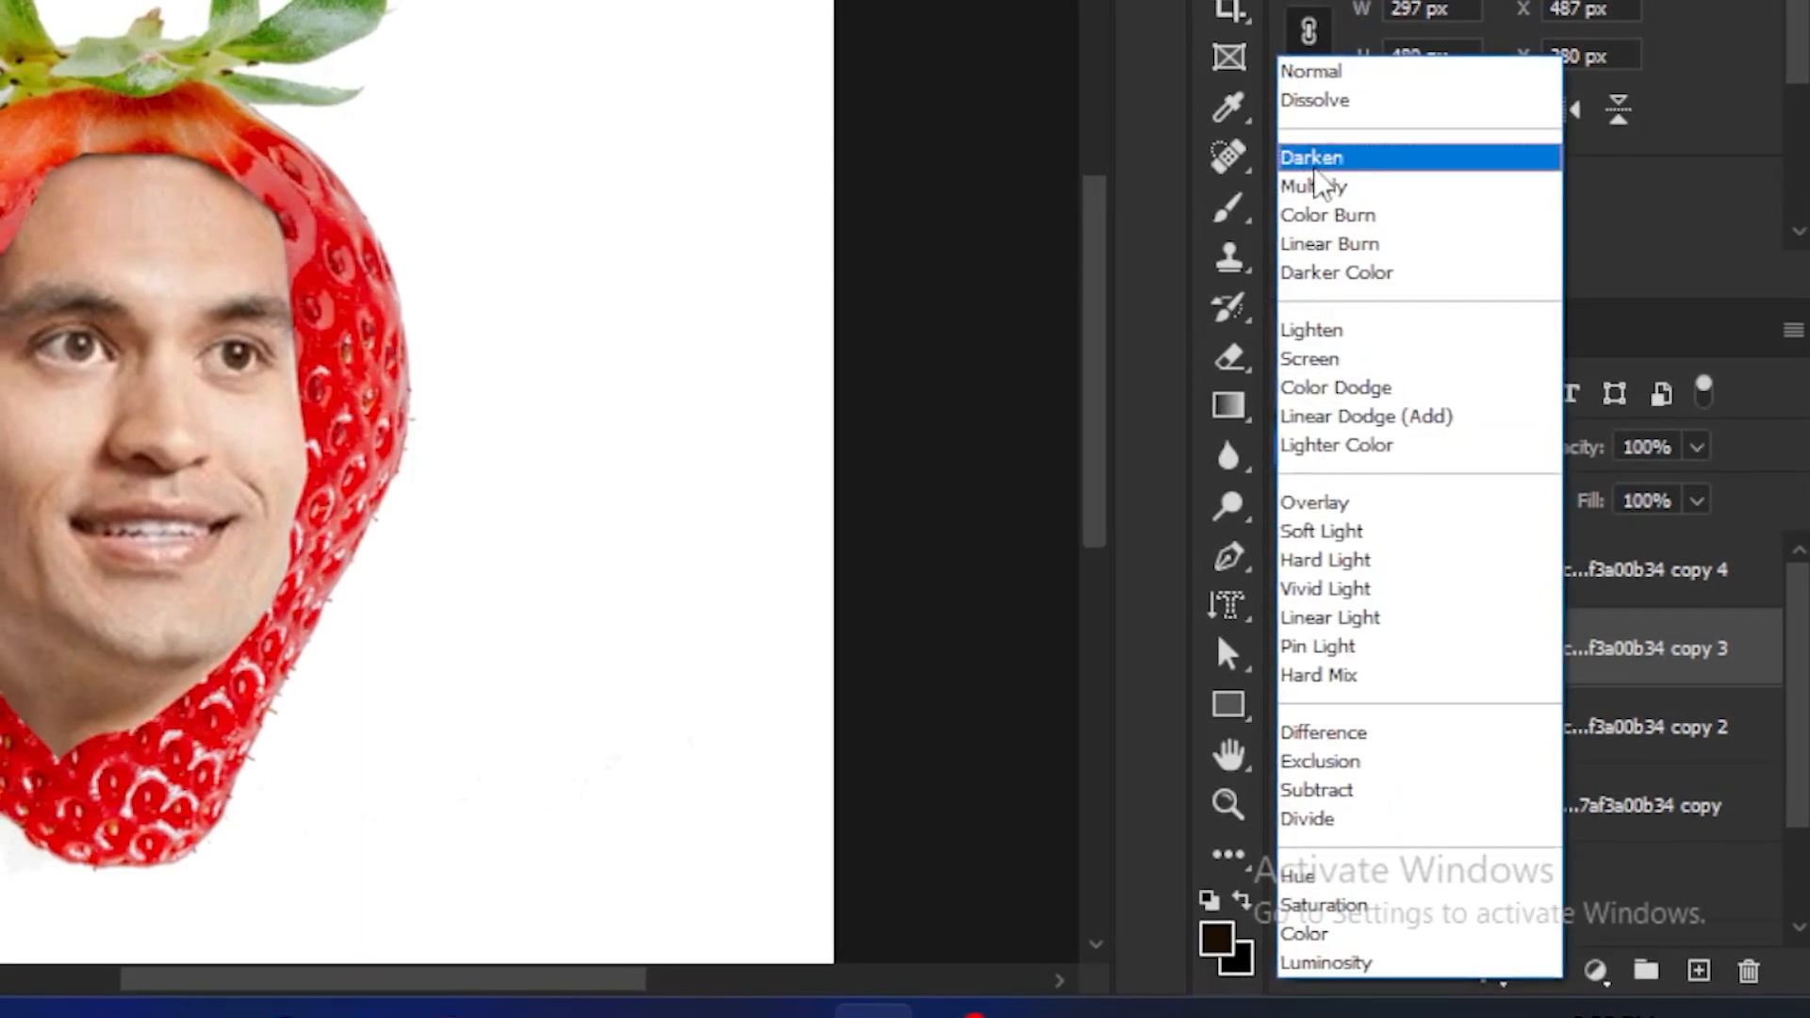
{"action": "left_click", "coordinate": [1309, 158]}
{"action": "left_click", "coordinate": [1363, 577]}
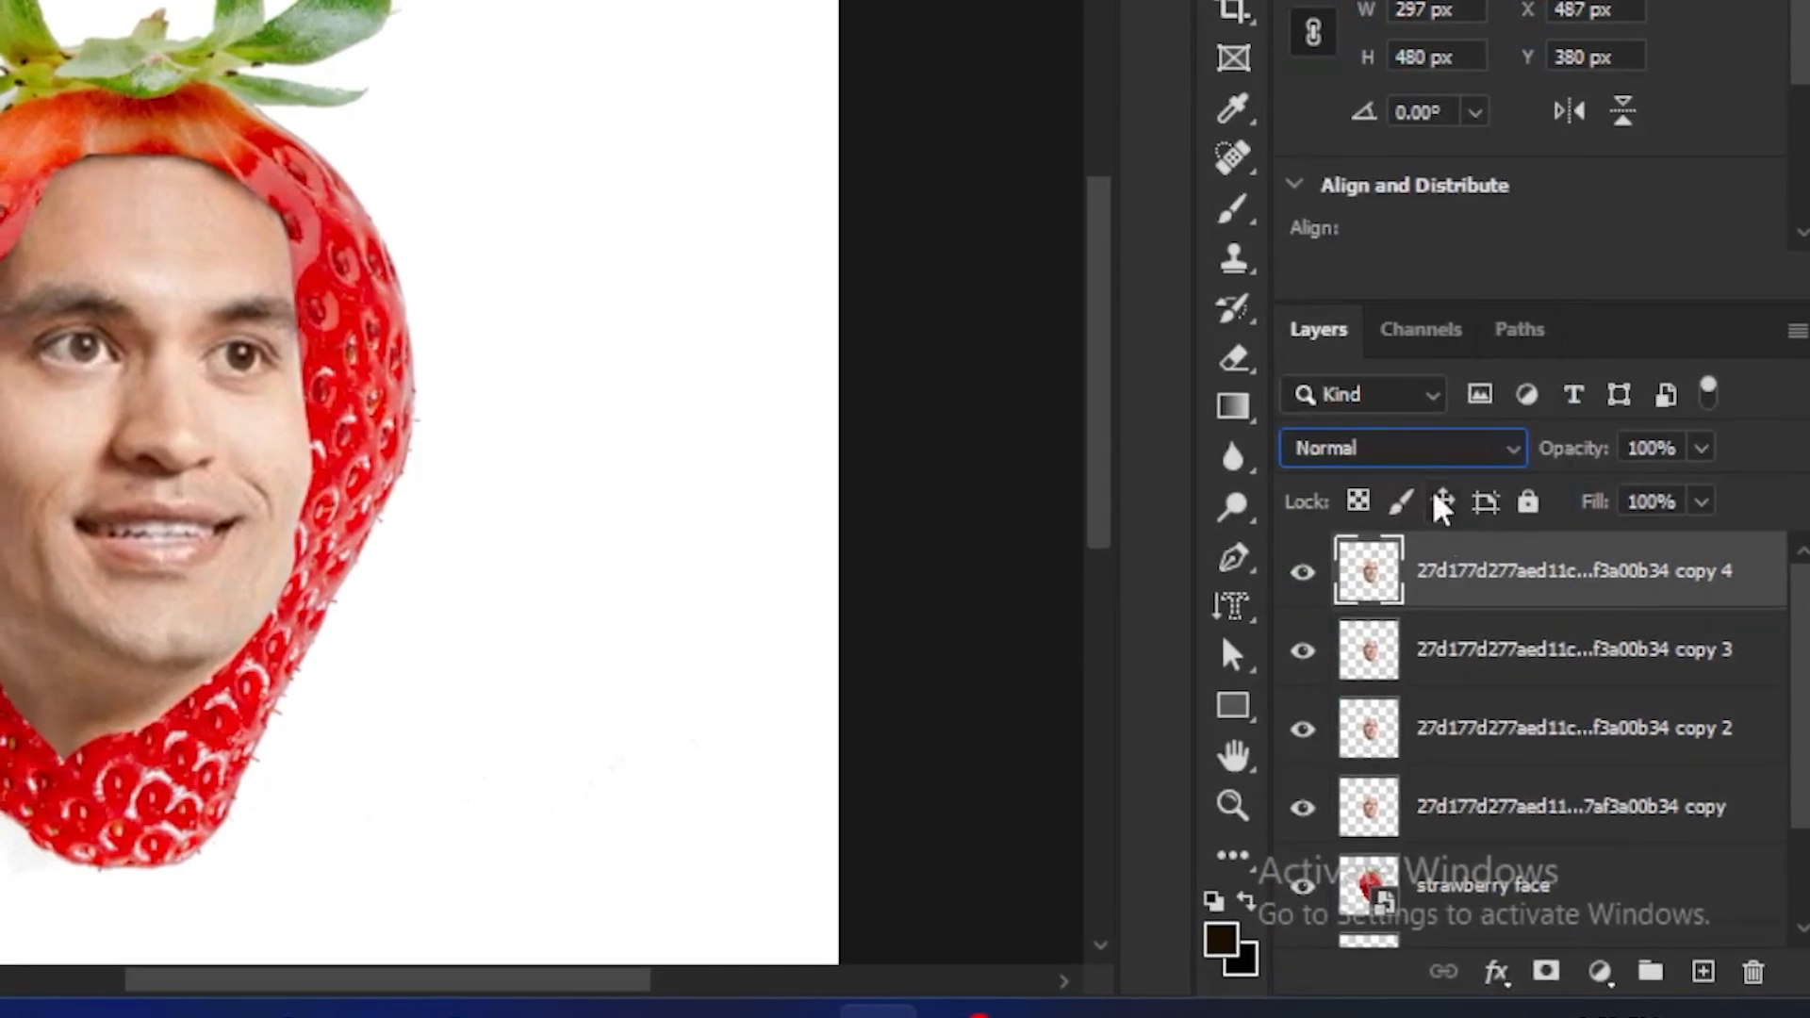
{"action": "left_click", "coordinate": [1424, 457]}
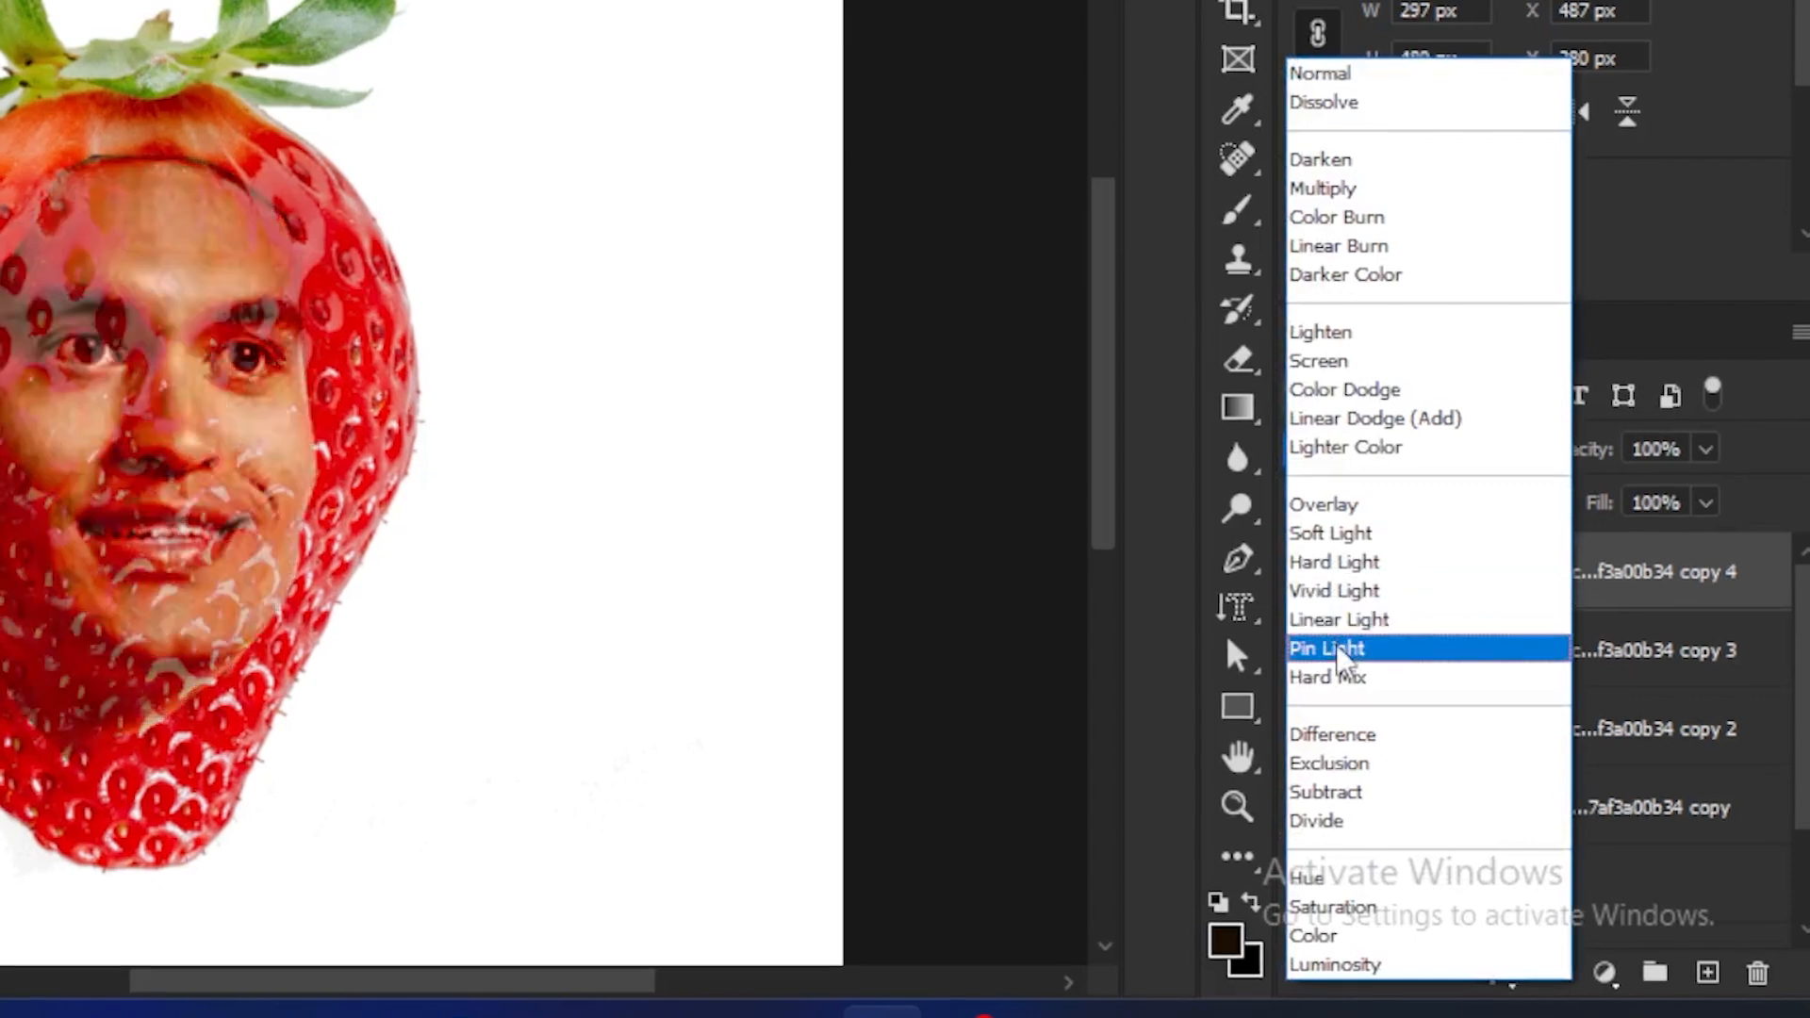
{"action": "left_click", "coordinate": [1350, 537]}
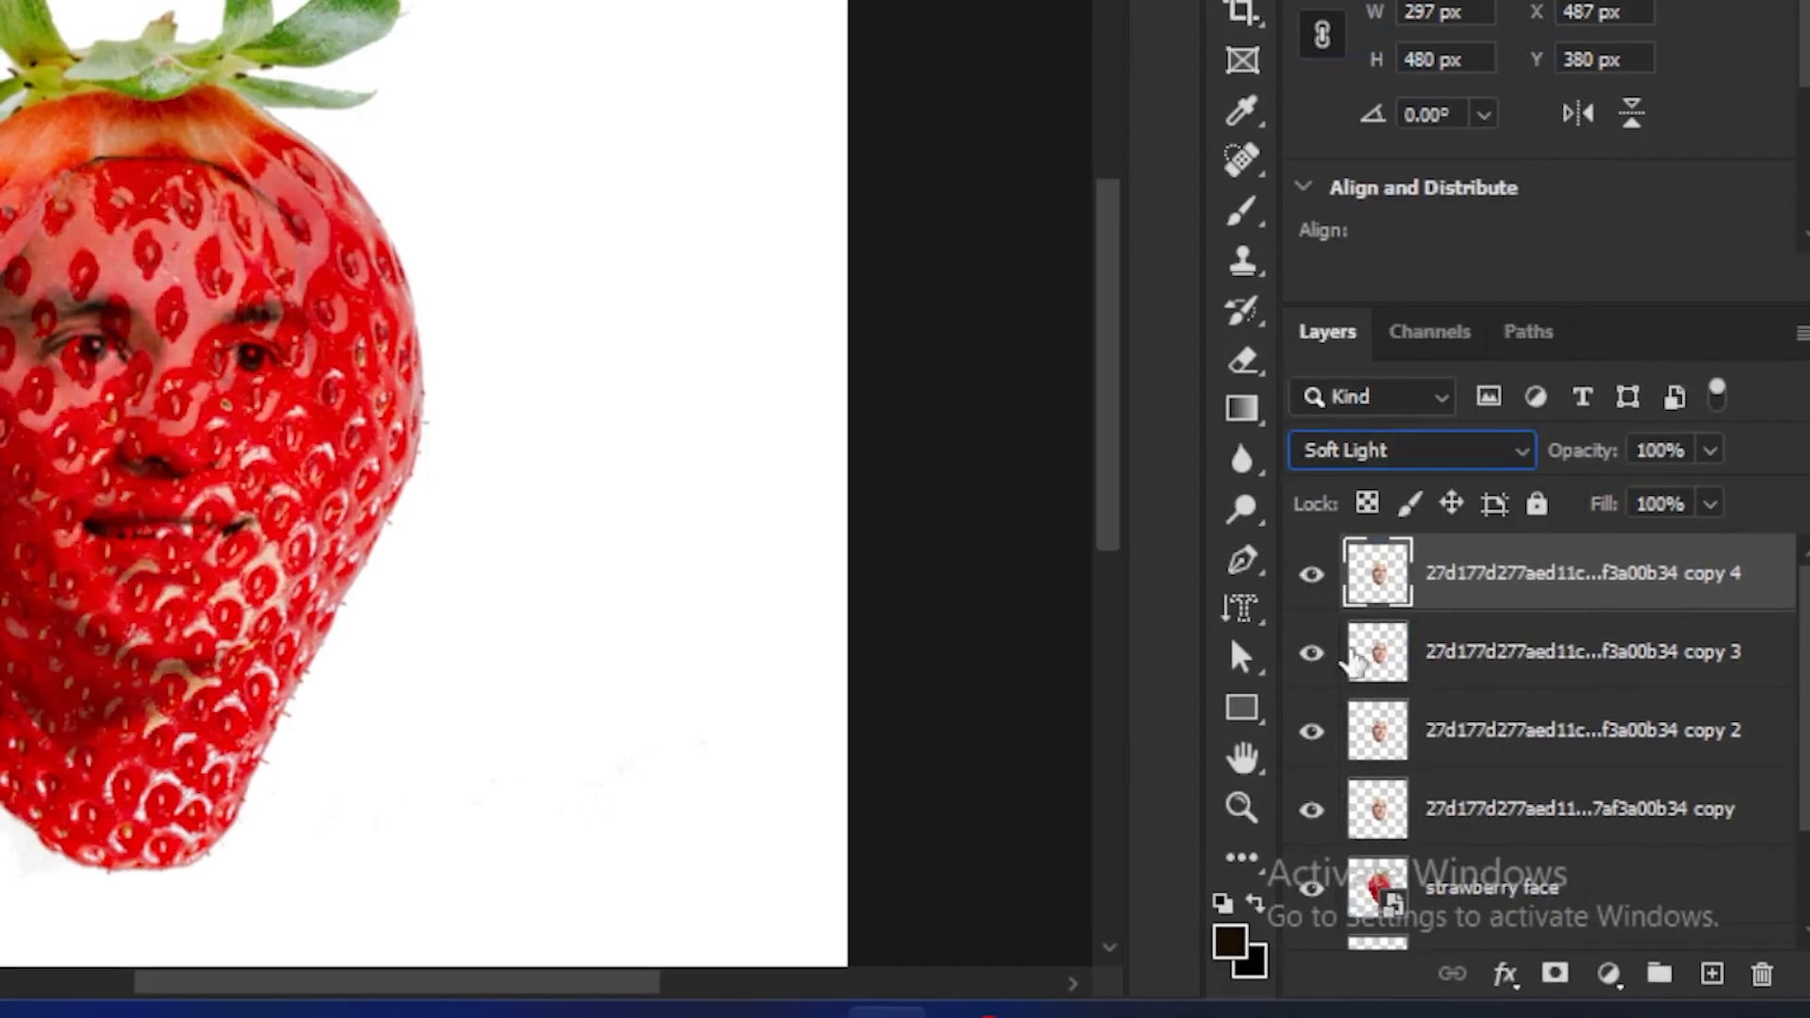
Step: Add a white layer mask to each of the four face copies above the strawberry
{"action": "scroll", "coordinate": [1465, 855], "scroll_direction": "down", "scroll_amount": 1}
{"action": "scroll", "coordinate": [1421, 792], "scroll_direction": "up", "scroll_amount": 1}
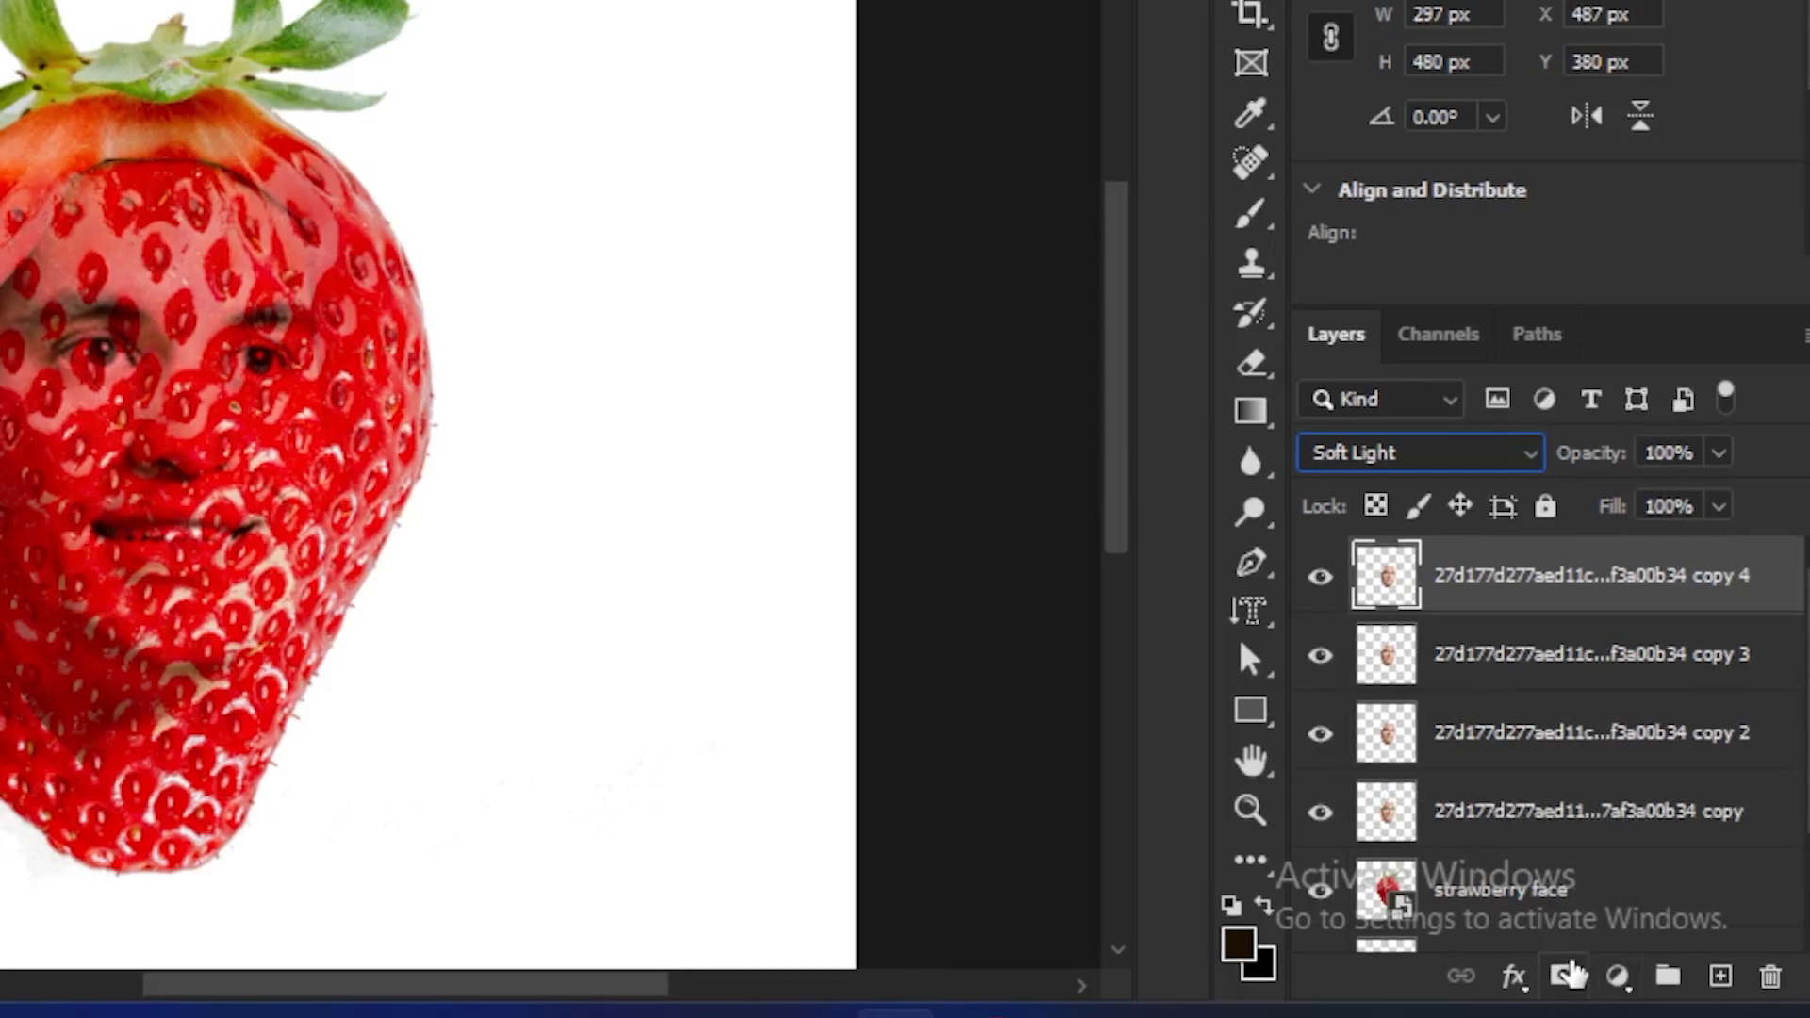
{"action": "left_click", "coordinate": [1561, 975]}
{"action": "left_click", "coordinate": [1511, 681]}
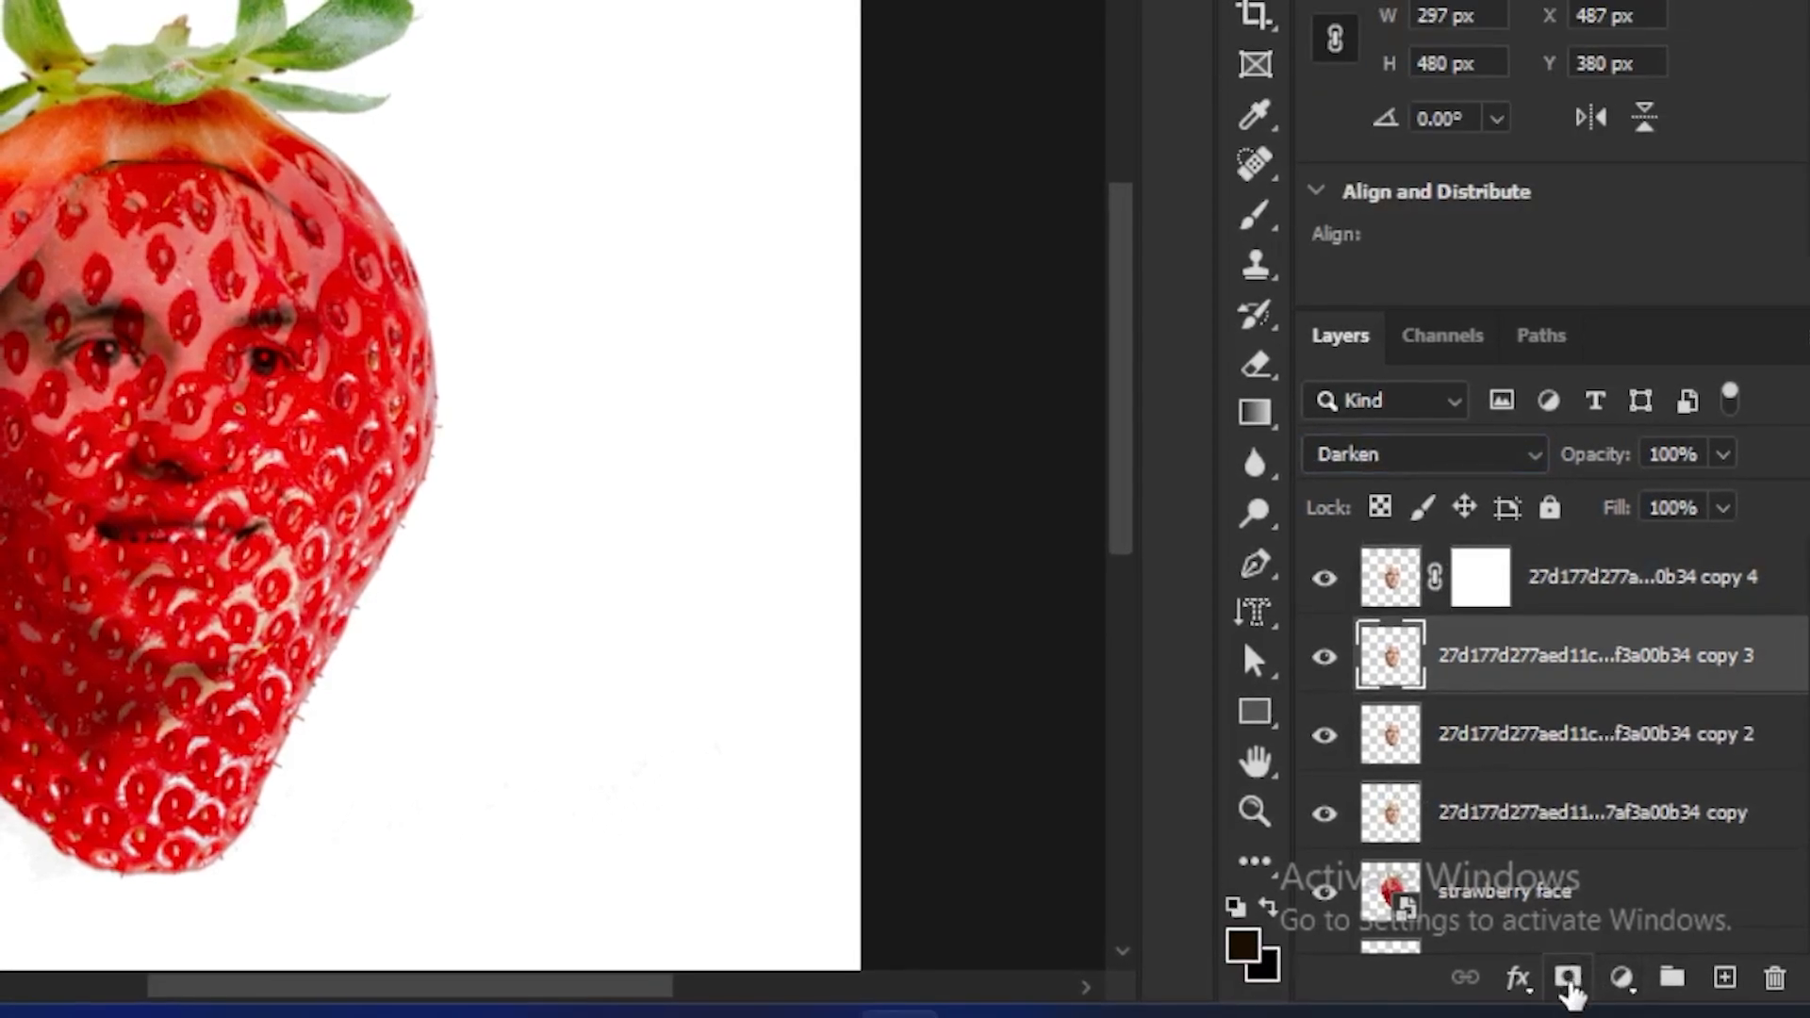
{"action": "left_click", "coordinate": [1564, 977]}
{"action": "left_click", "coordinate": [1518, 745]}
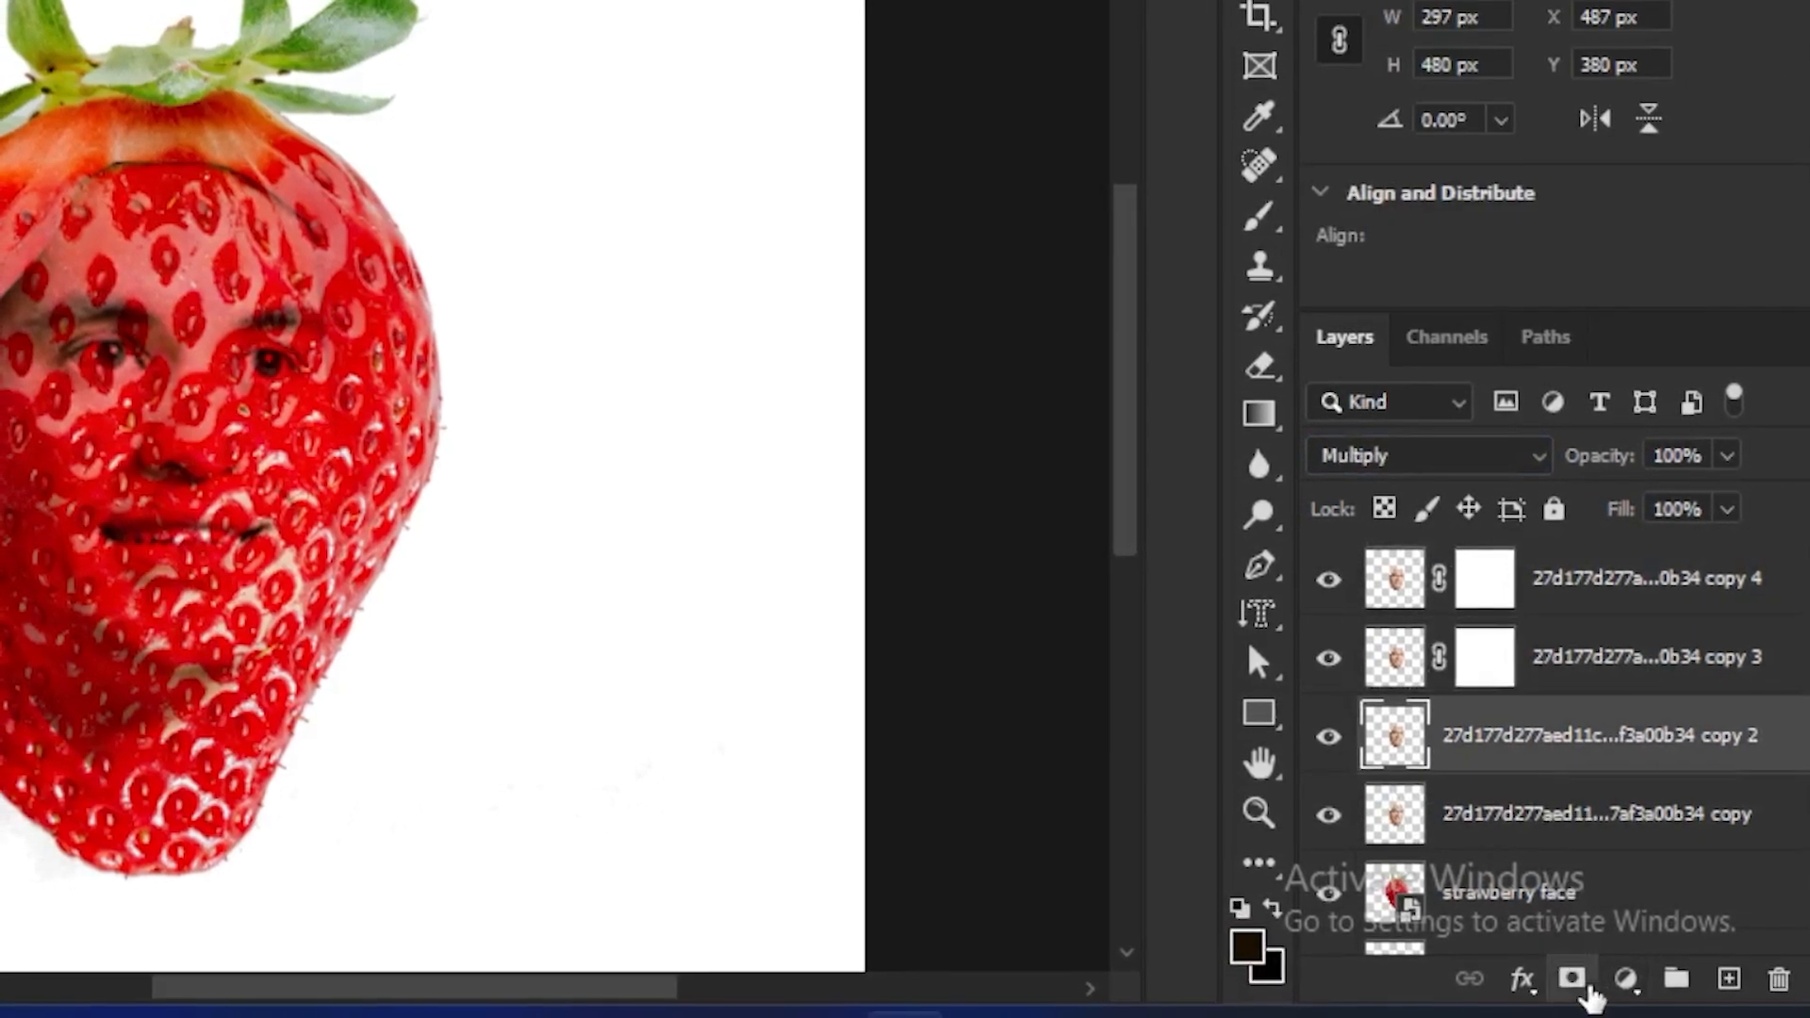
{"action": "left_click", "coordinate": [1569, 979]}
{"action": "left_click", "coordinate": [1525, 833]}
{"action": "left_click", "coordinate": [1589, 983]}
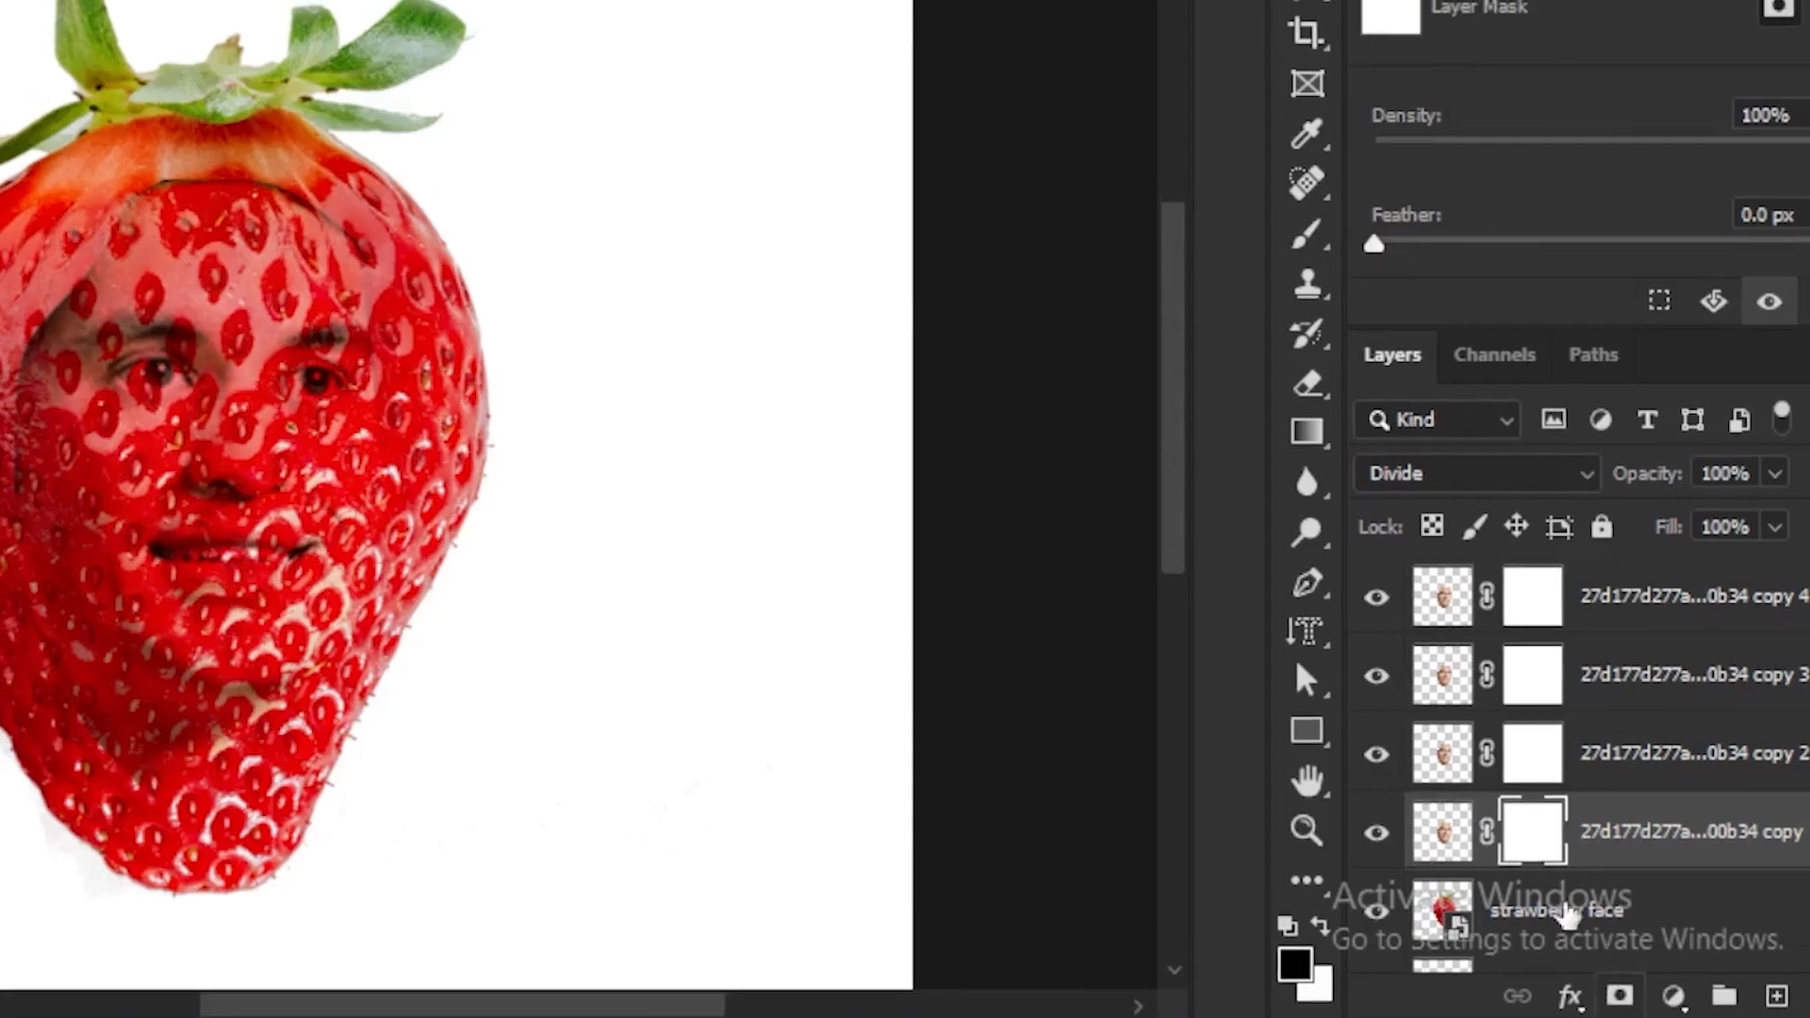
Step: Paint black with a soft 50 px brush along the face outline on the masks of face copies 4 and 3
{"action": "left_click", "coordinate": [1601, 635]}
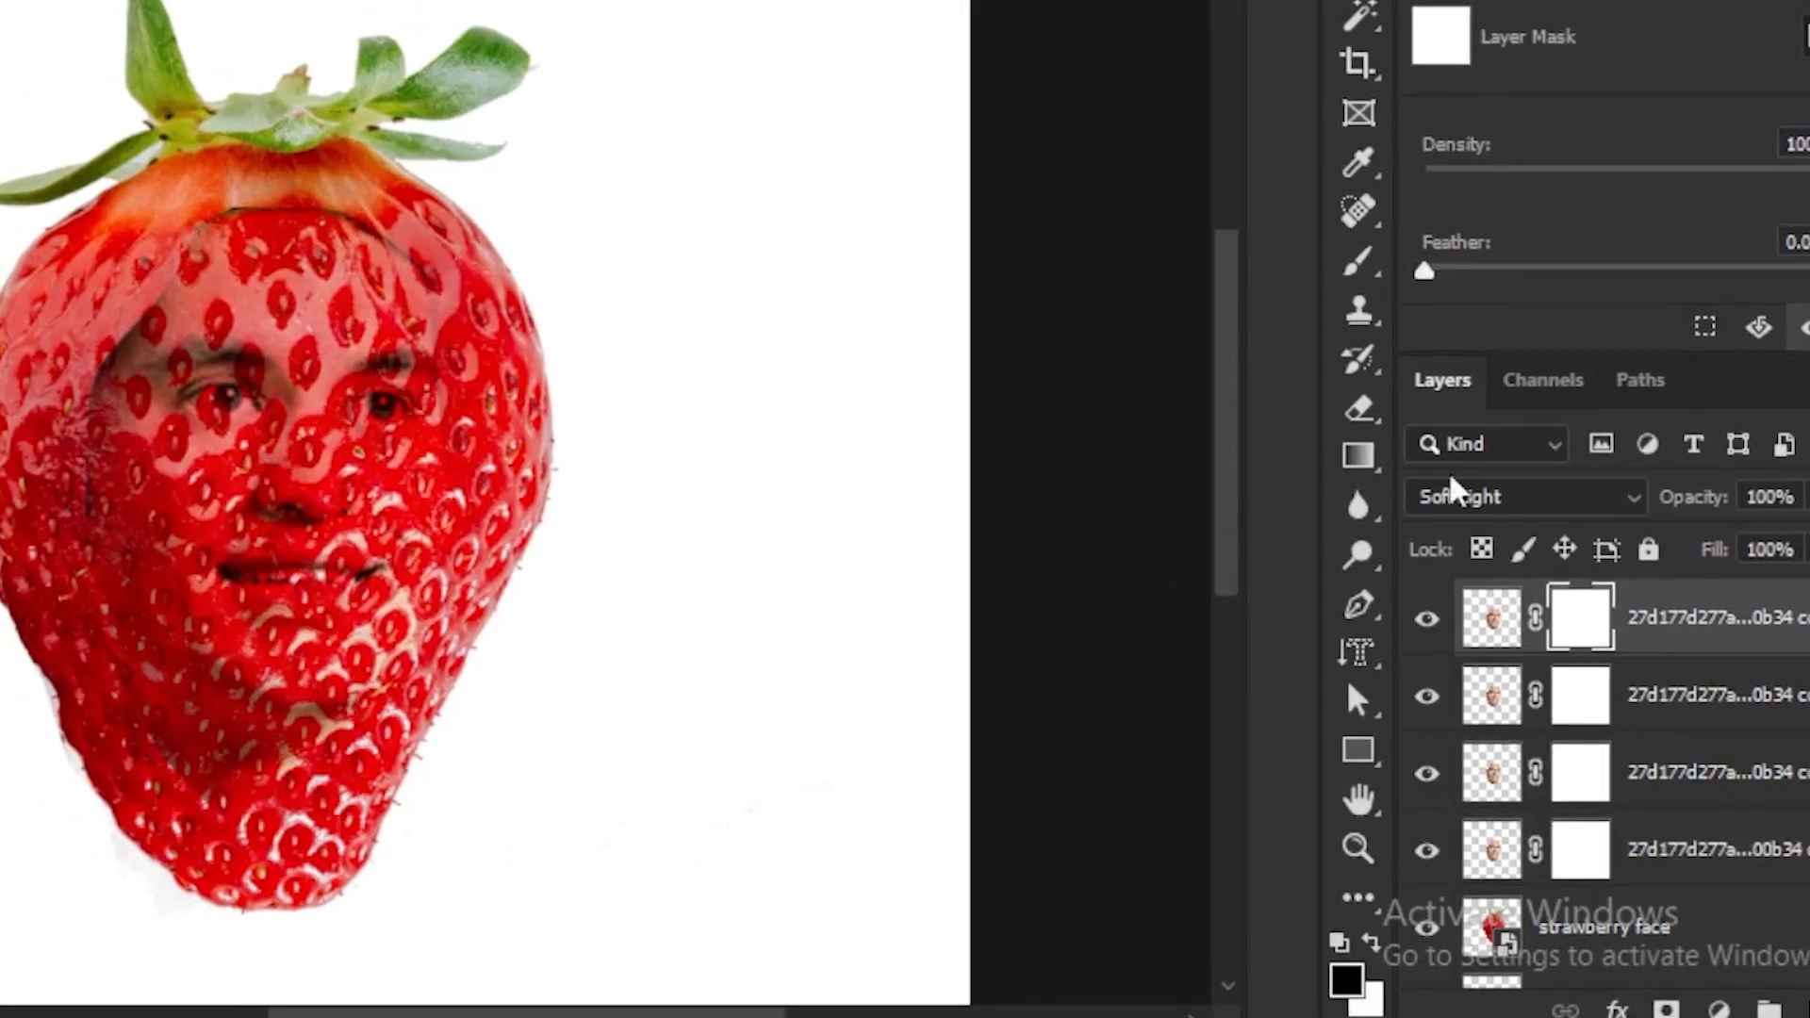
{"action": "left_click", "coordinate": [1364, 279]}
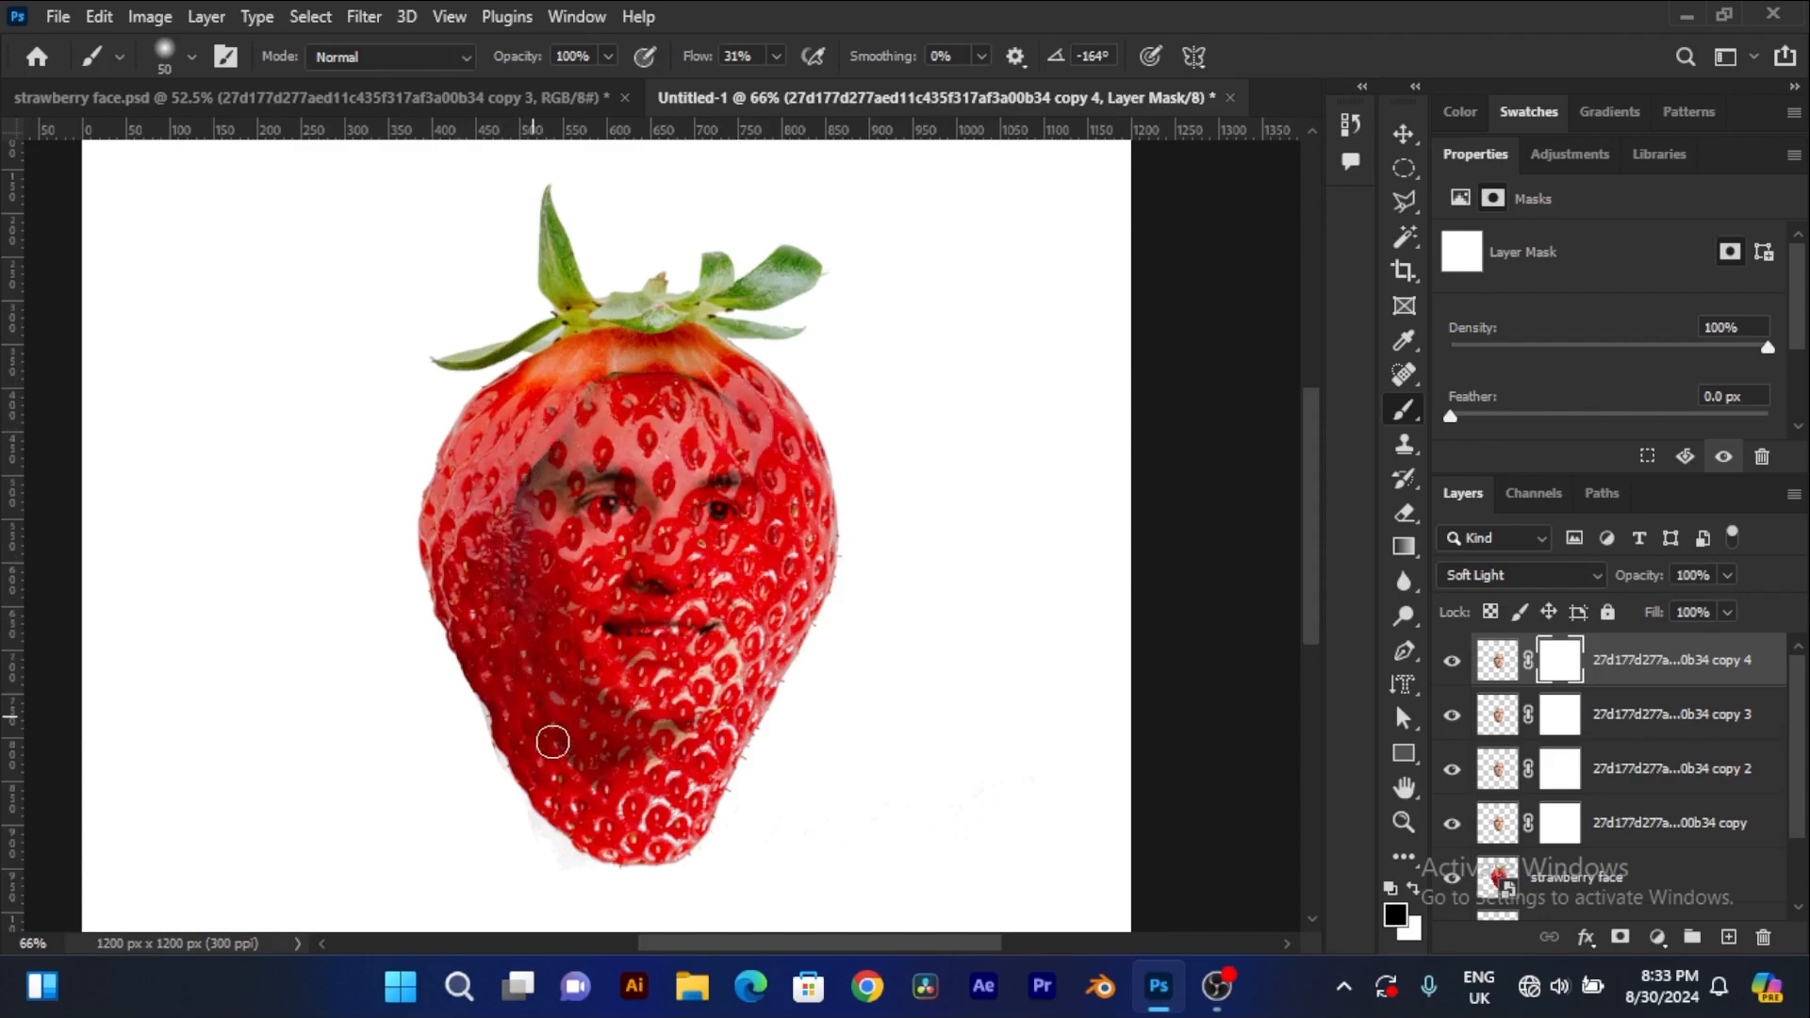
{"action": "left_click_drag", "start_coordinate": [621, 806], "coordinate": [700, 779]}
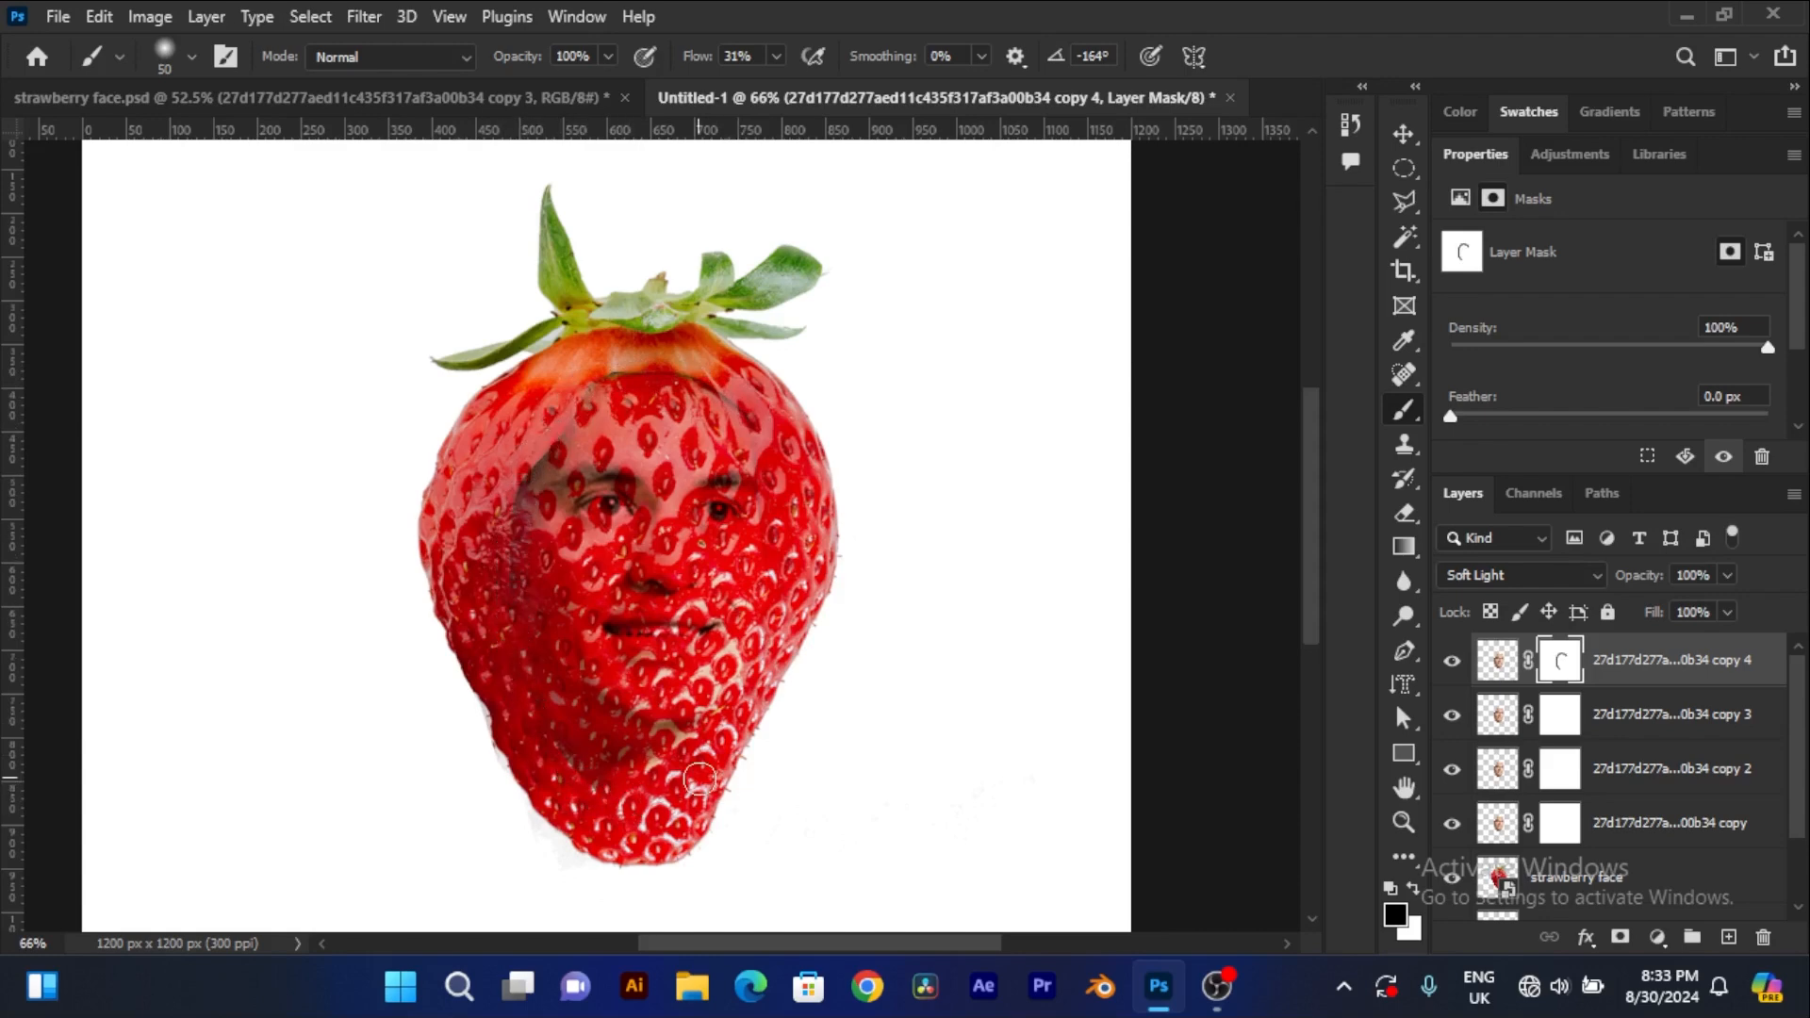
{"action": "left_click", "coordinate": [1560, 726]}
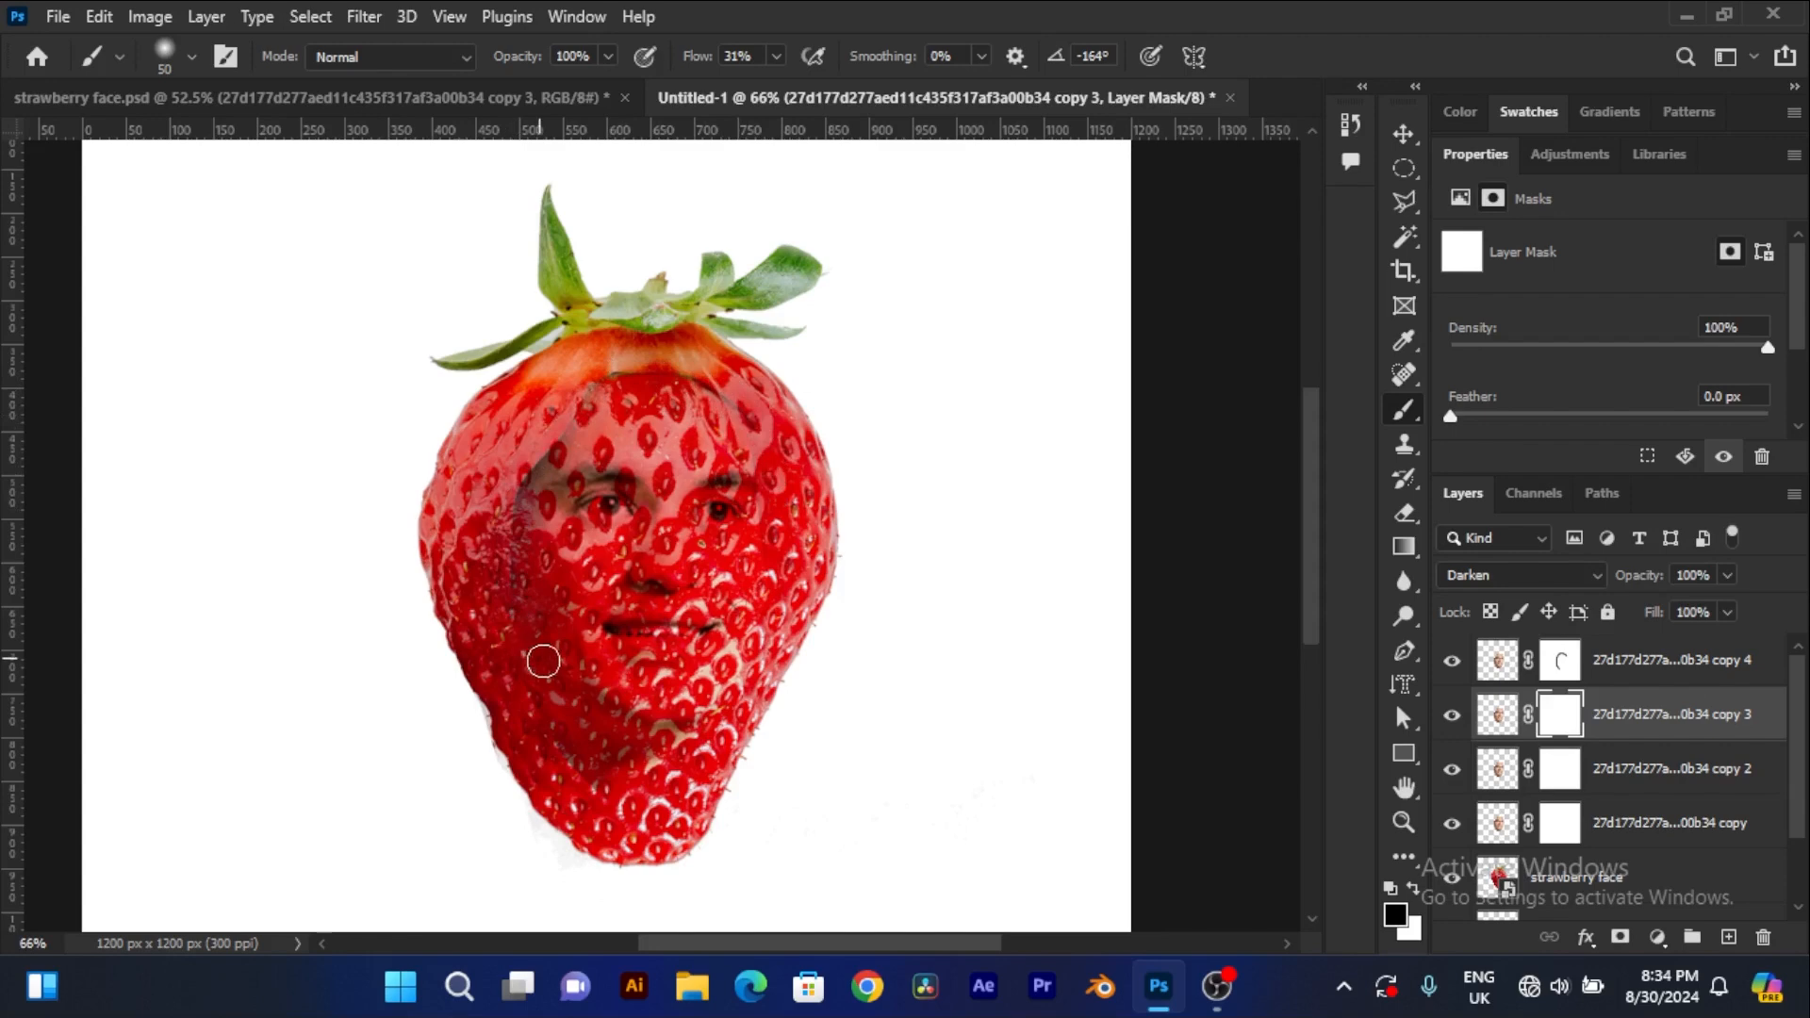
Step: Paint out the hard forehead and cheek edges in black on the masks of face copy 2 and the first face copy
{"action": "left_click", "coordinate": [1558, 775]}
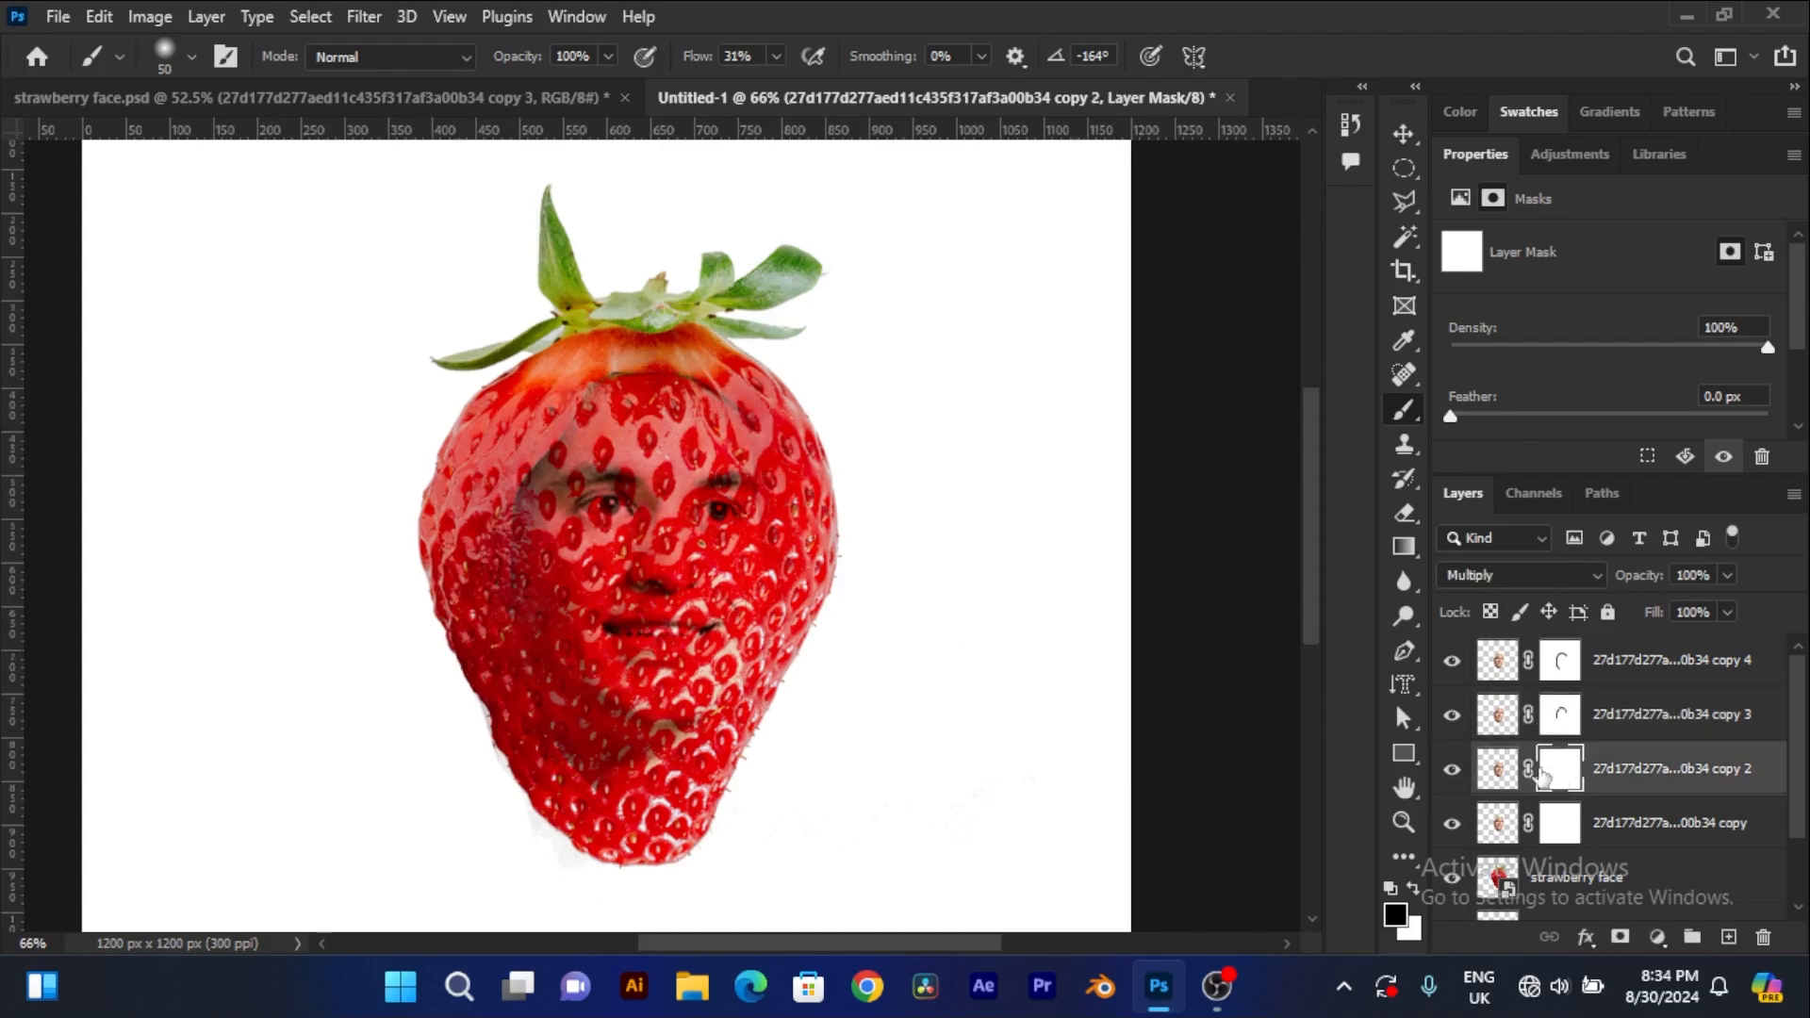
{"action": "mouse_move", "coordinate": [751, 419]}
{"action": "left_mouse_down"}
{"action": "mouse_move", "coordinate": [641, 373]}
{"action": "mouse_move", "coordinate": [570, 397]}
{"action": "left_mouse_up"}
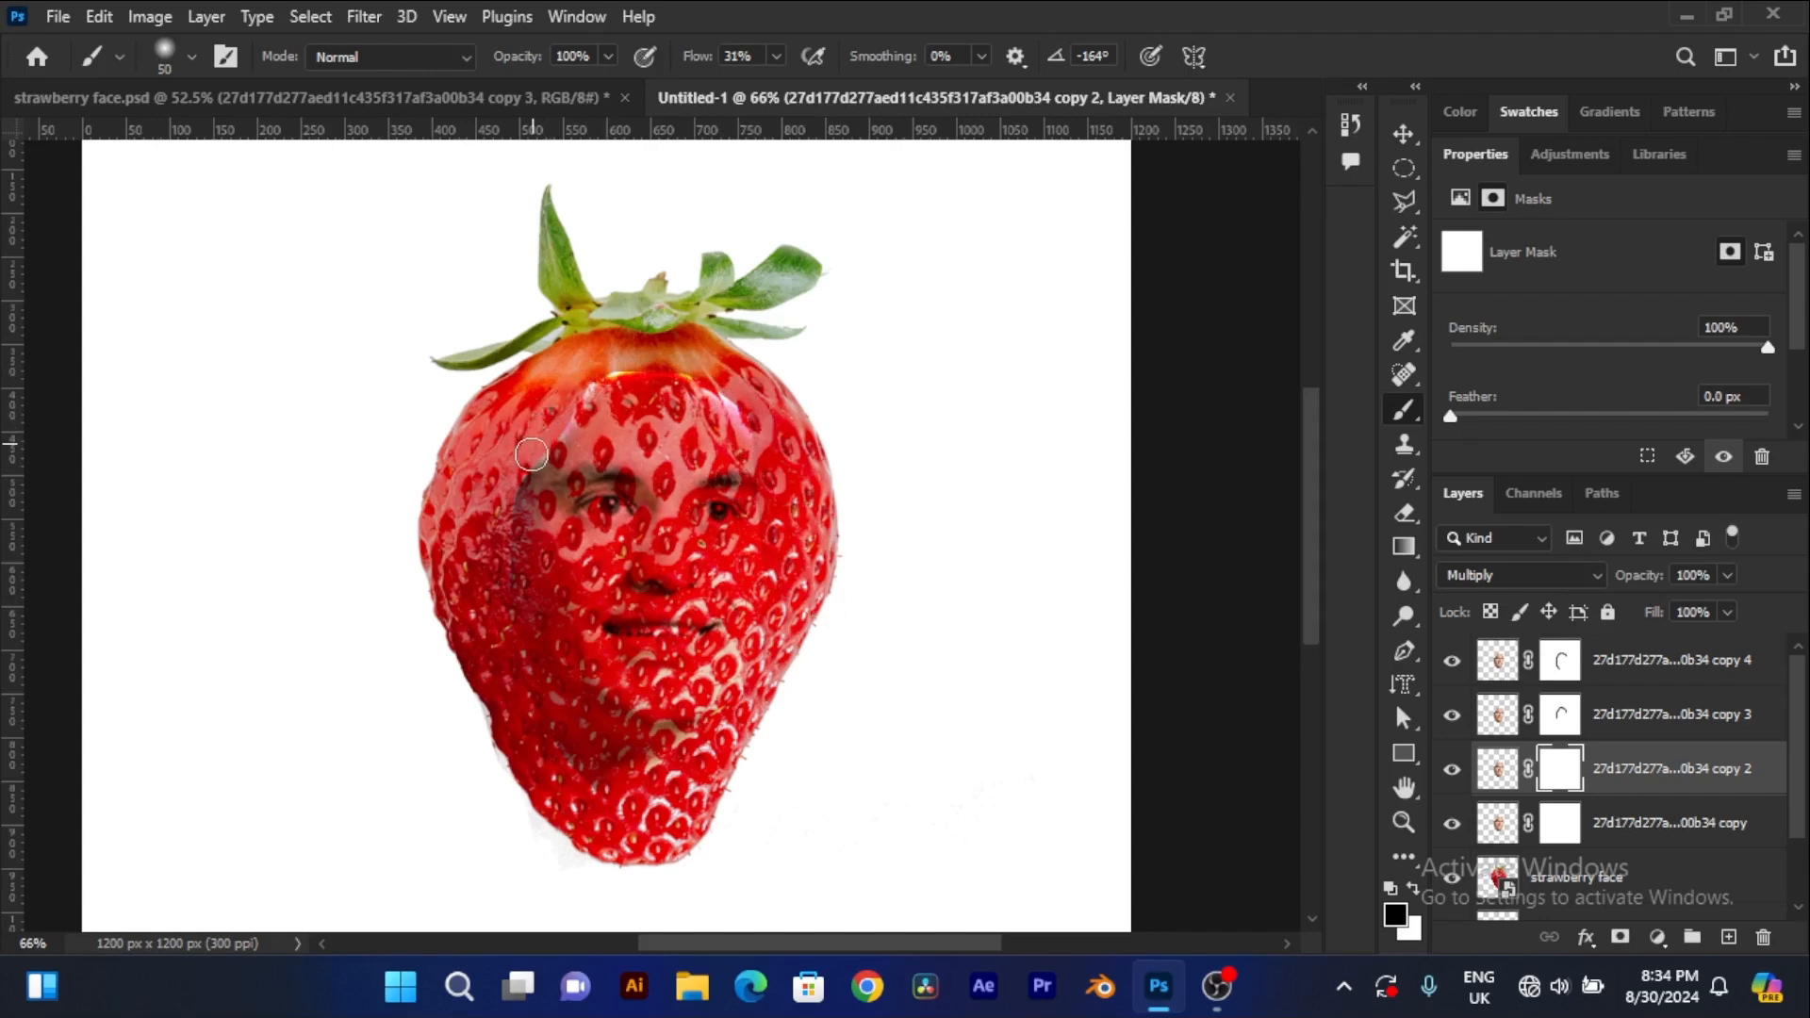
{"action": "mouse_move", "coordinate": [532, 454]}
{"action": "left_mouse_down"}
{"action": "mouse_move", "coordinate": [504, 550]}
{"action": "mouse_move", "coordinate": [522, 661]}
{"action": "left_mouse_up"}
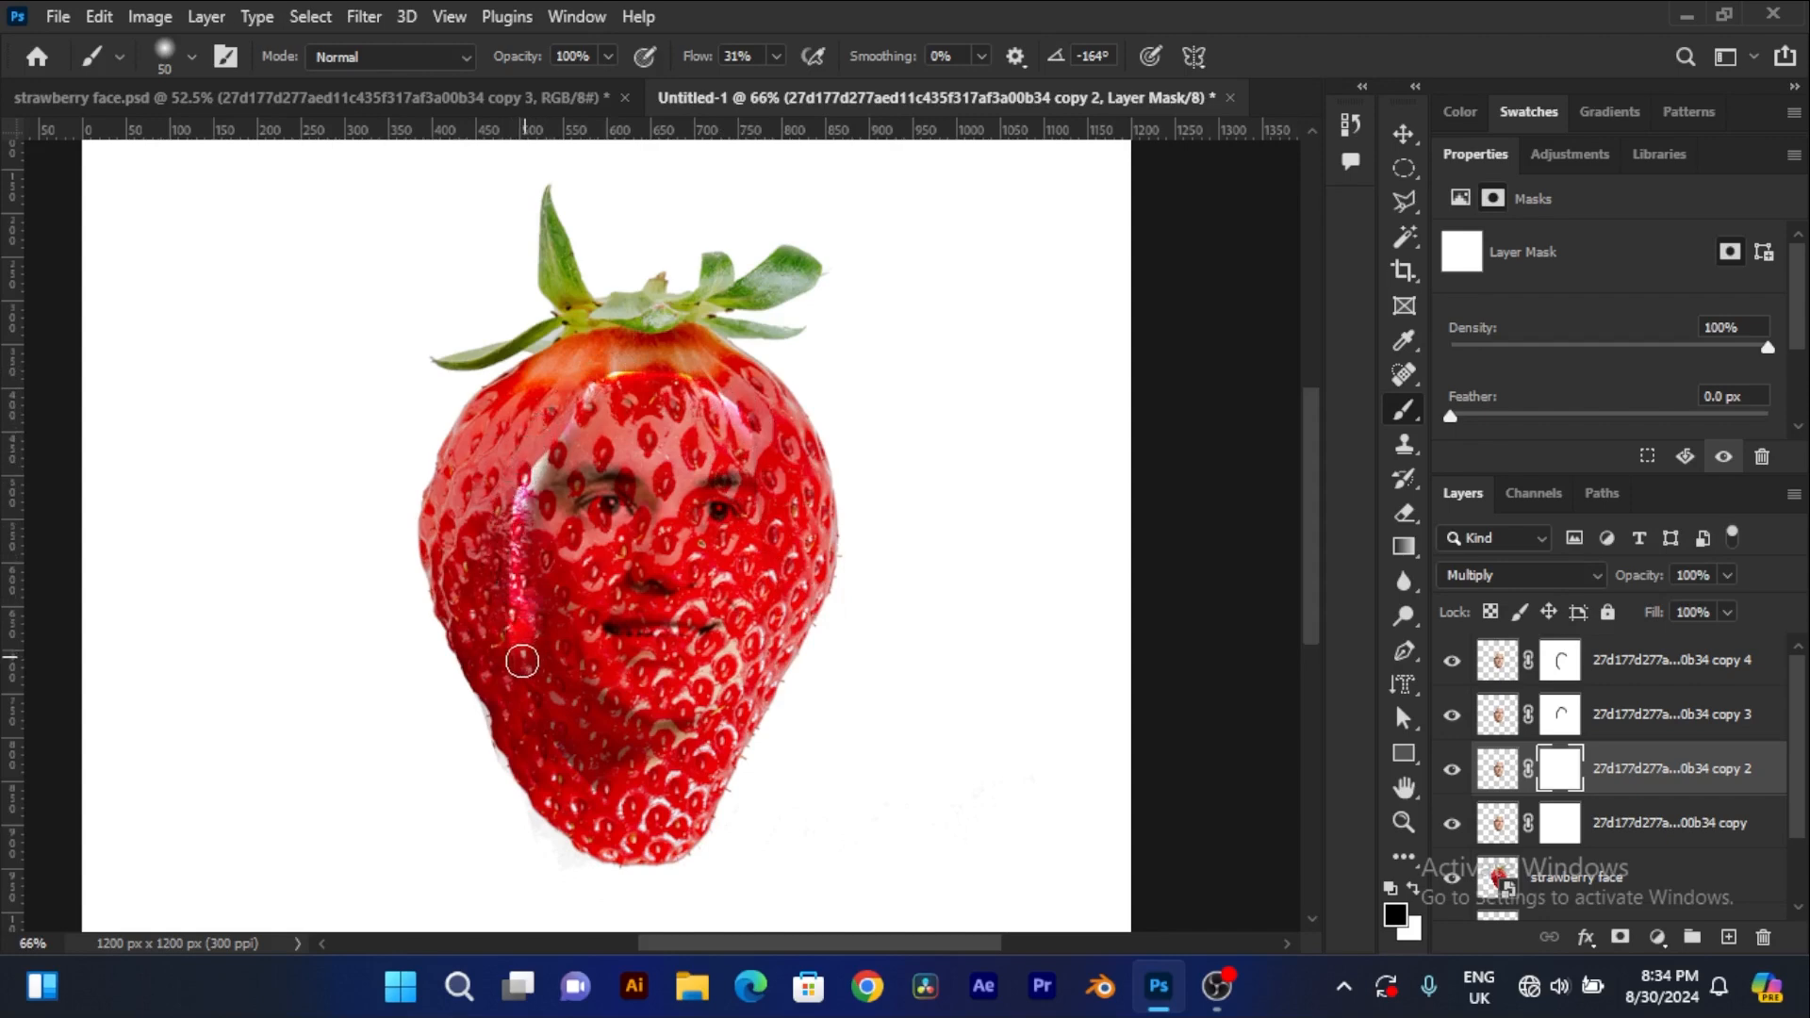
{"action": "left_click", "coordinate": [1553, 837]}
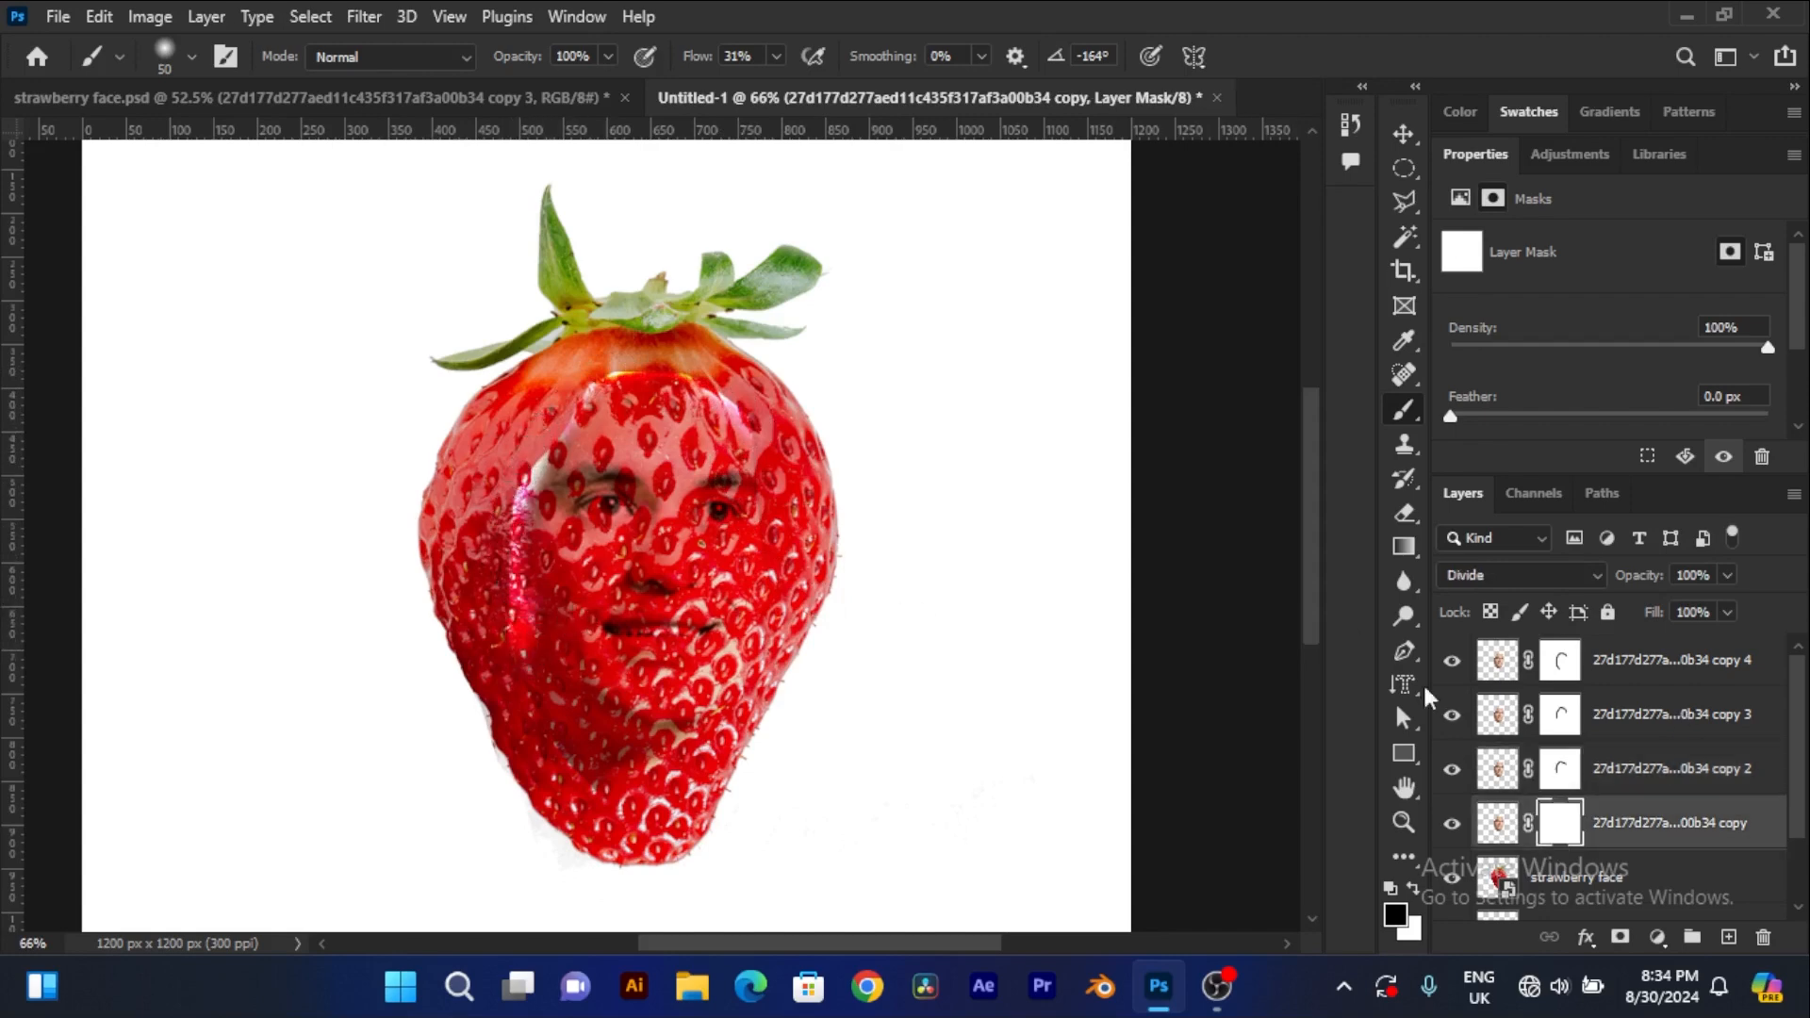
{"action": "mouse_move", "coordinate": [751, 424]}
{"action": "left_mouse_down"}
{"action": "mouse_move", "coordinate": [677, 384]}
{"action": "mouse_move", "coordinate": [596, 382]}
{"action": "mouse_move", "coordinate": [524, 484]}
{"action": "mouse_move", "coordinate": [518, 649]}
{"action": "left_mouse_up"}
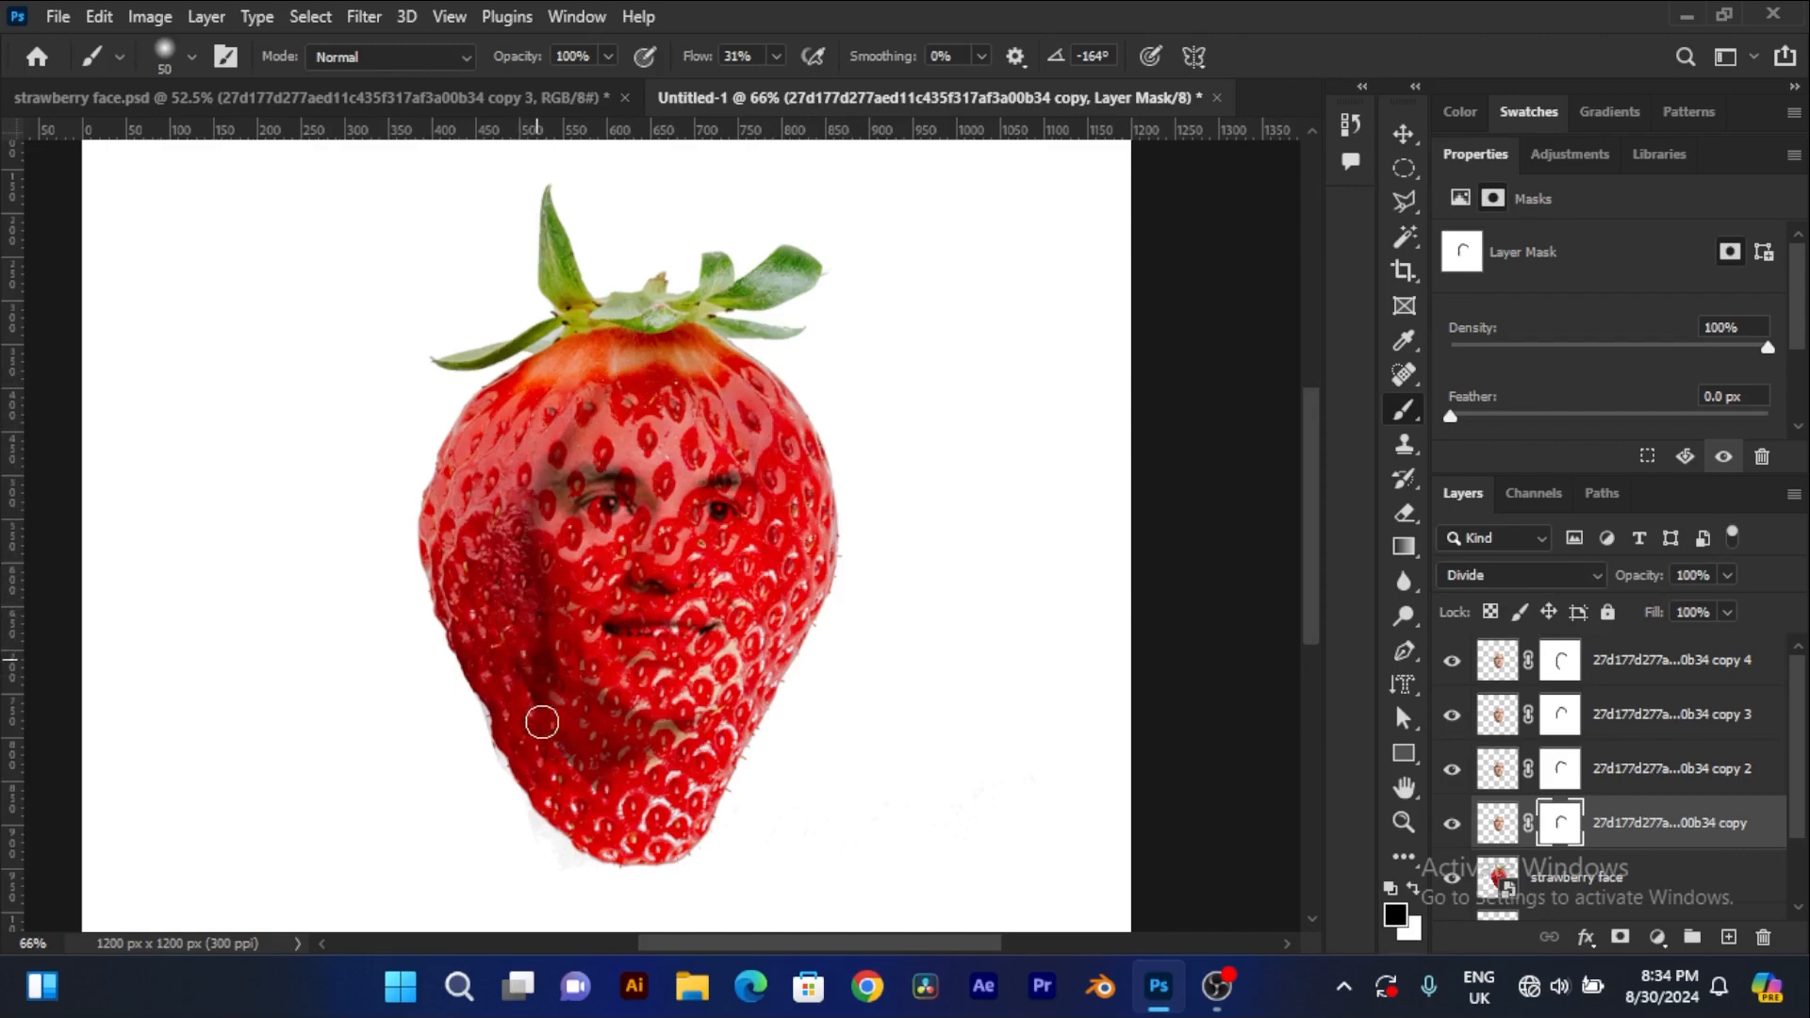
{"action": "left_click", "coordinate": [1560, 768]}
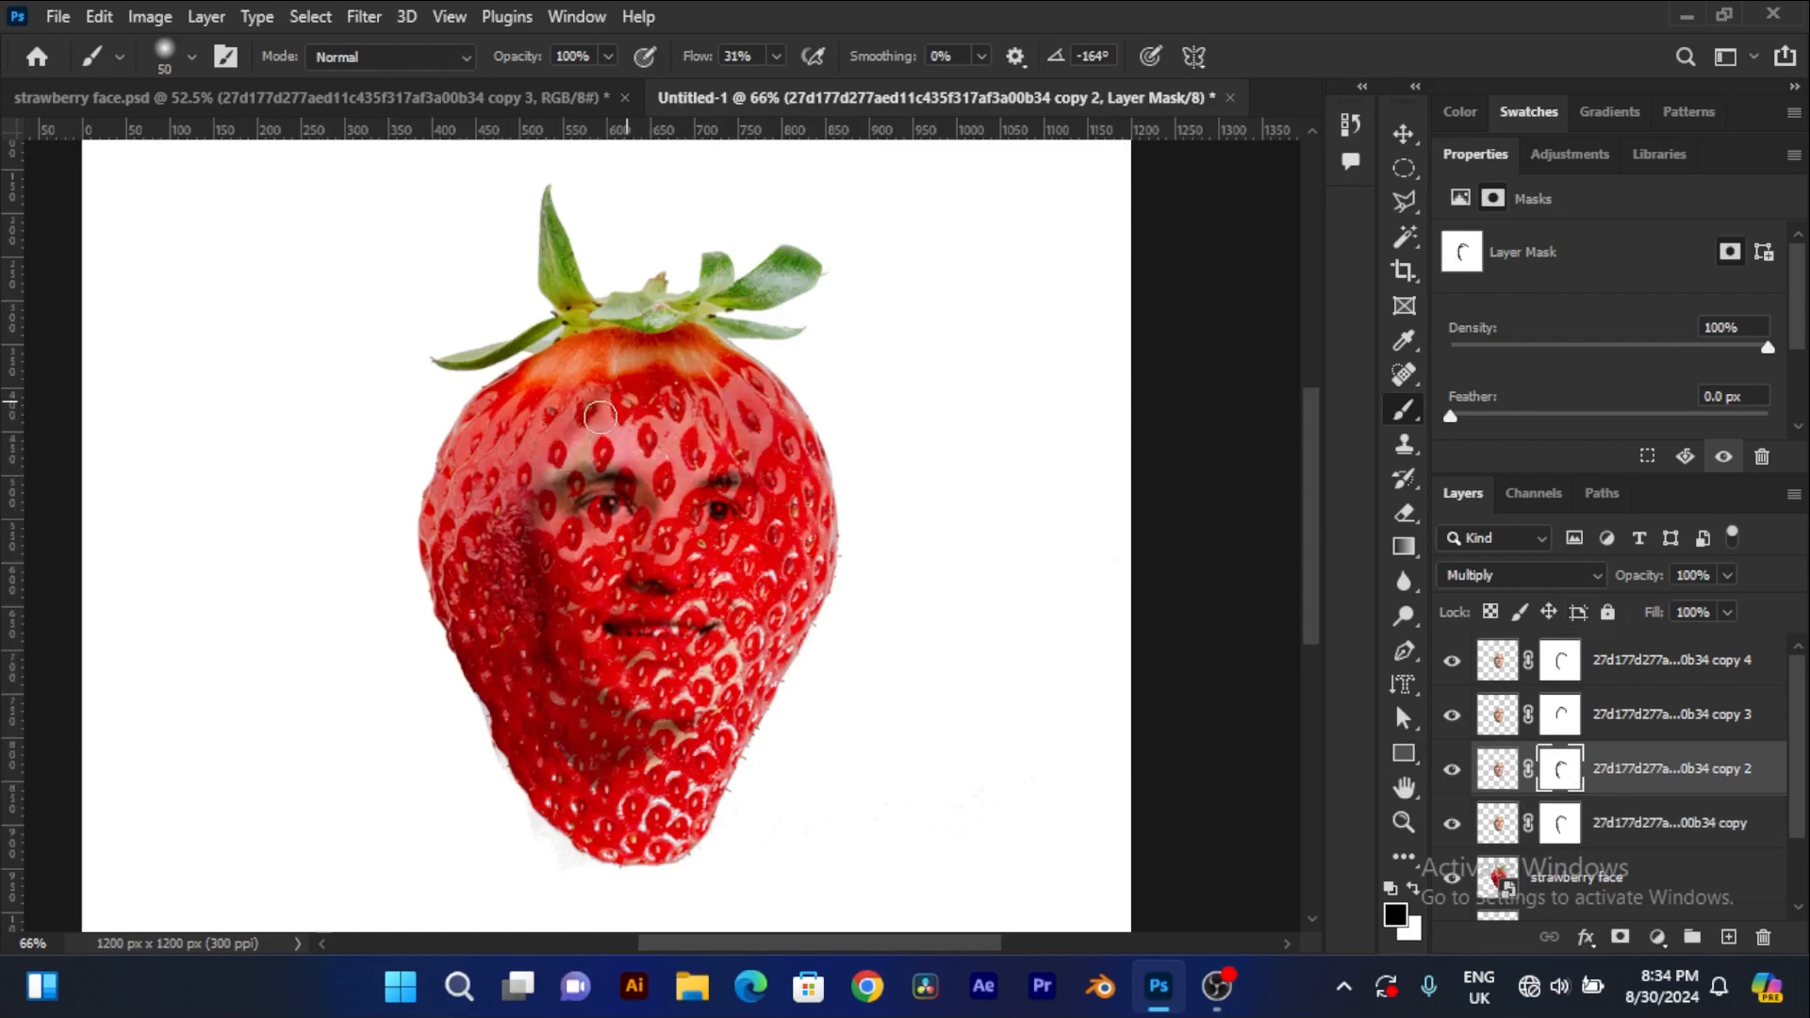
{"action": "left_click", "coordinate": [1560, 828]}
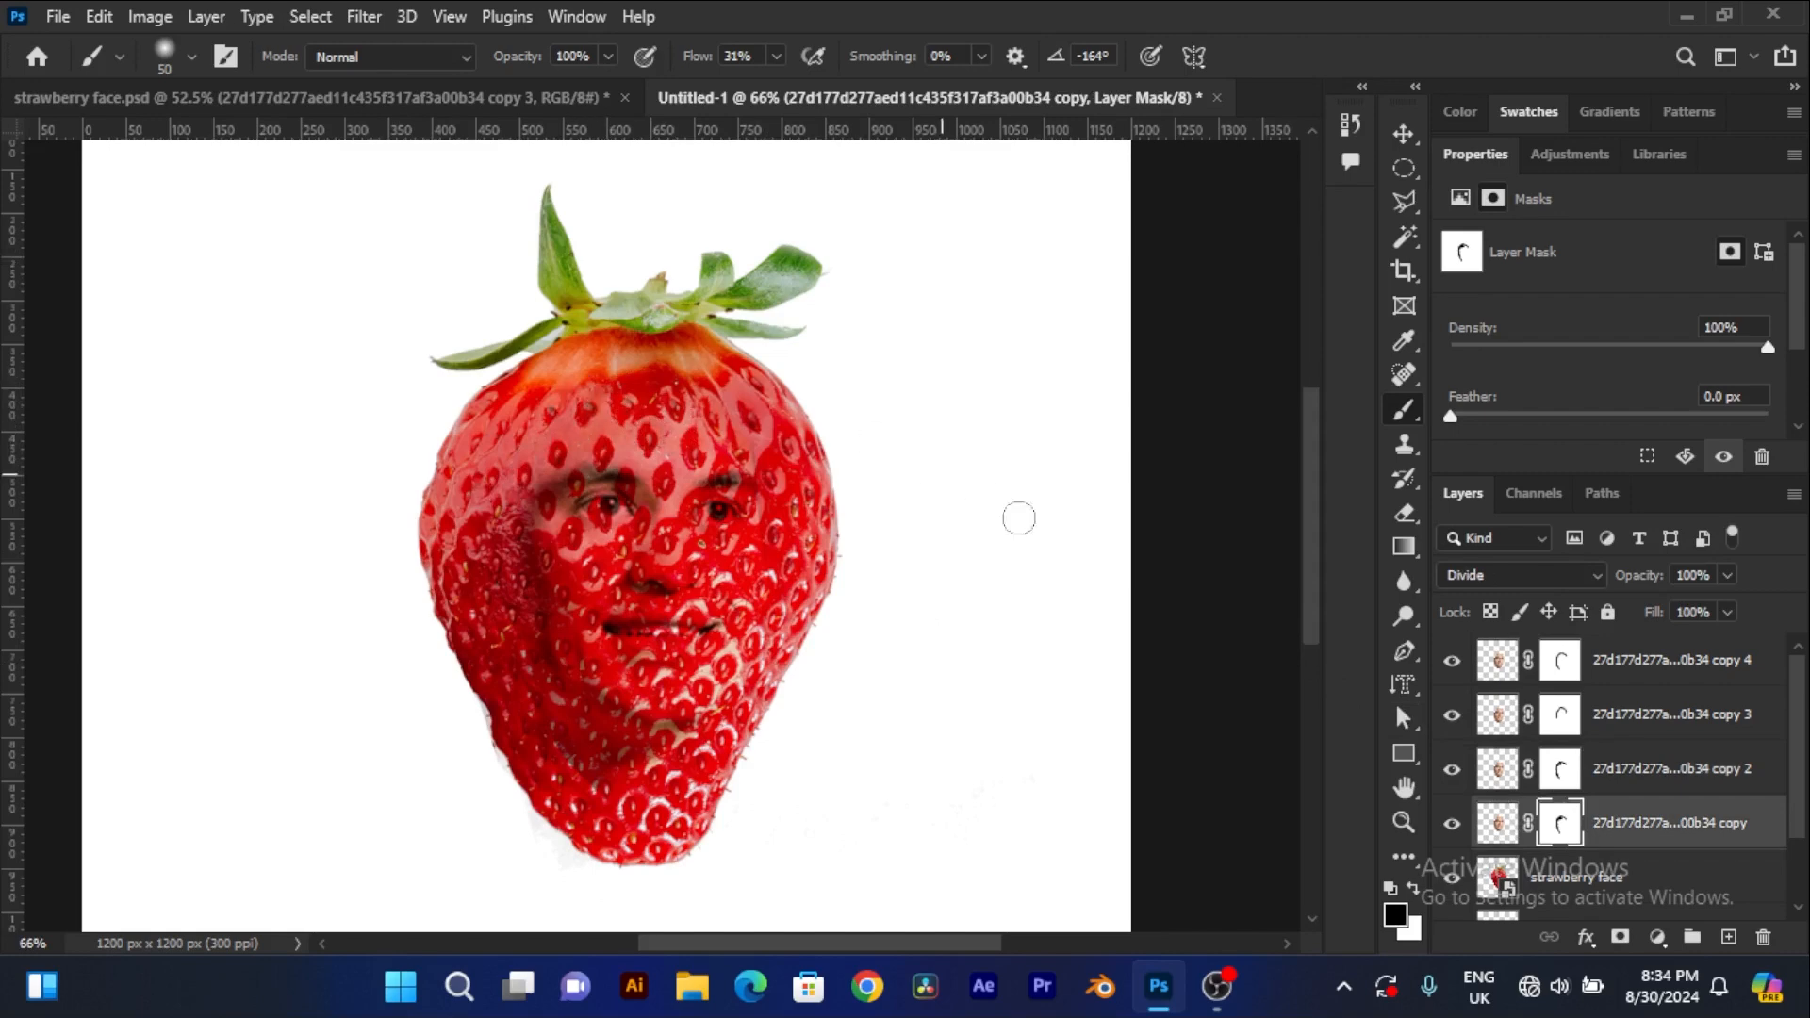
Step: Add a layer mask to the strawberry face layer
{"action": "scroll", "coordinate": [1538, 769], "scroll_direction": "down", "scroll_amount": 2}
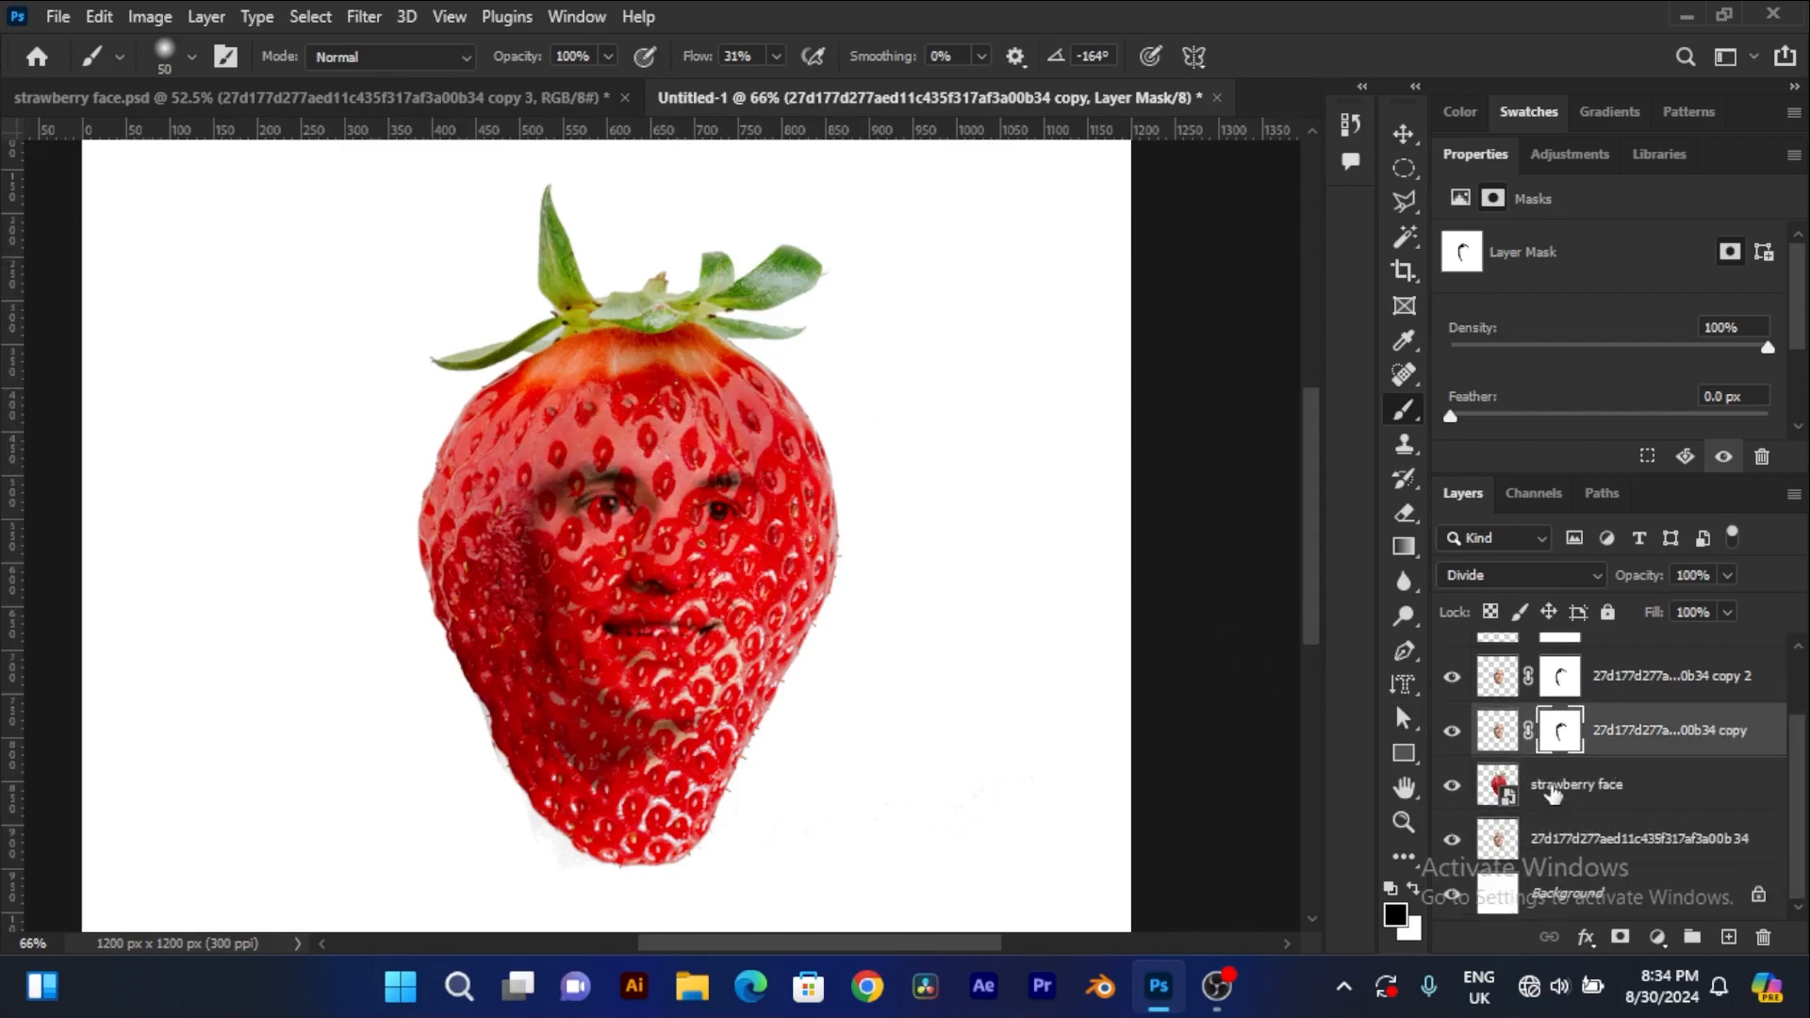
{"action": "left_click", "coordinate": [1552, 790]}
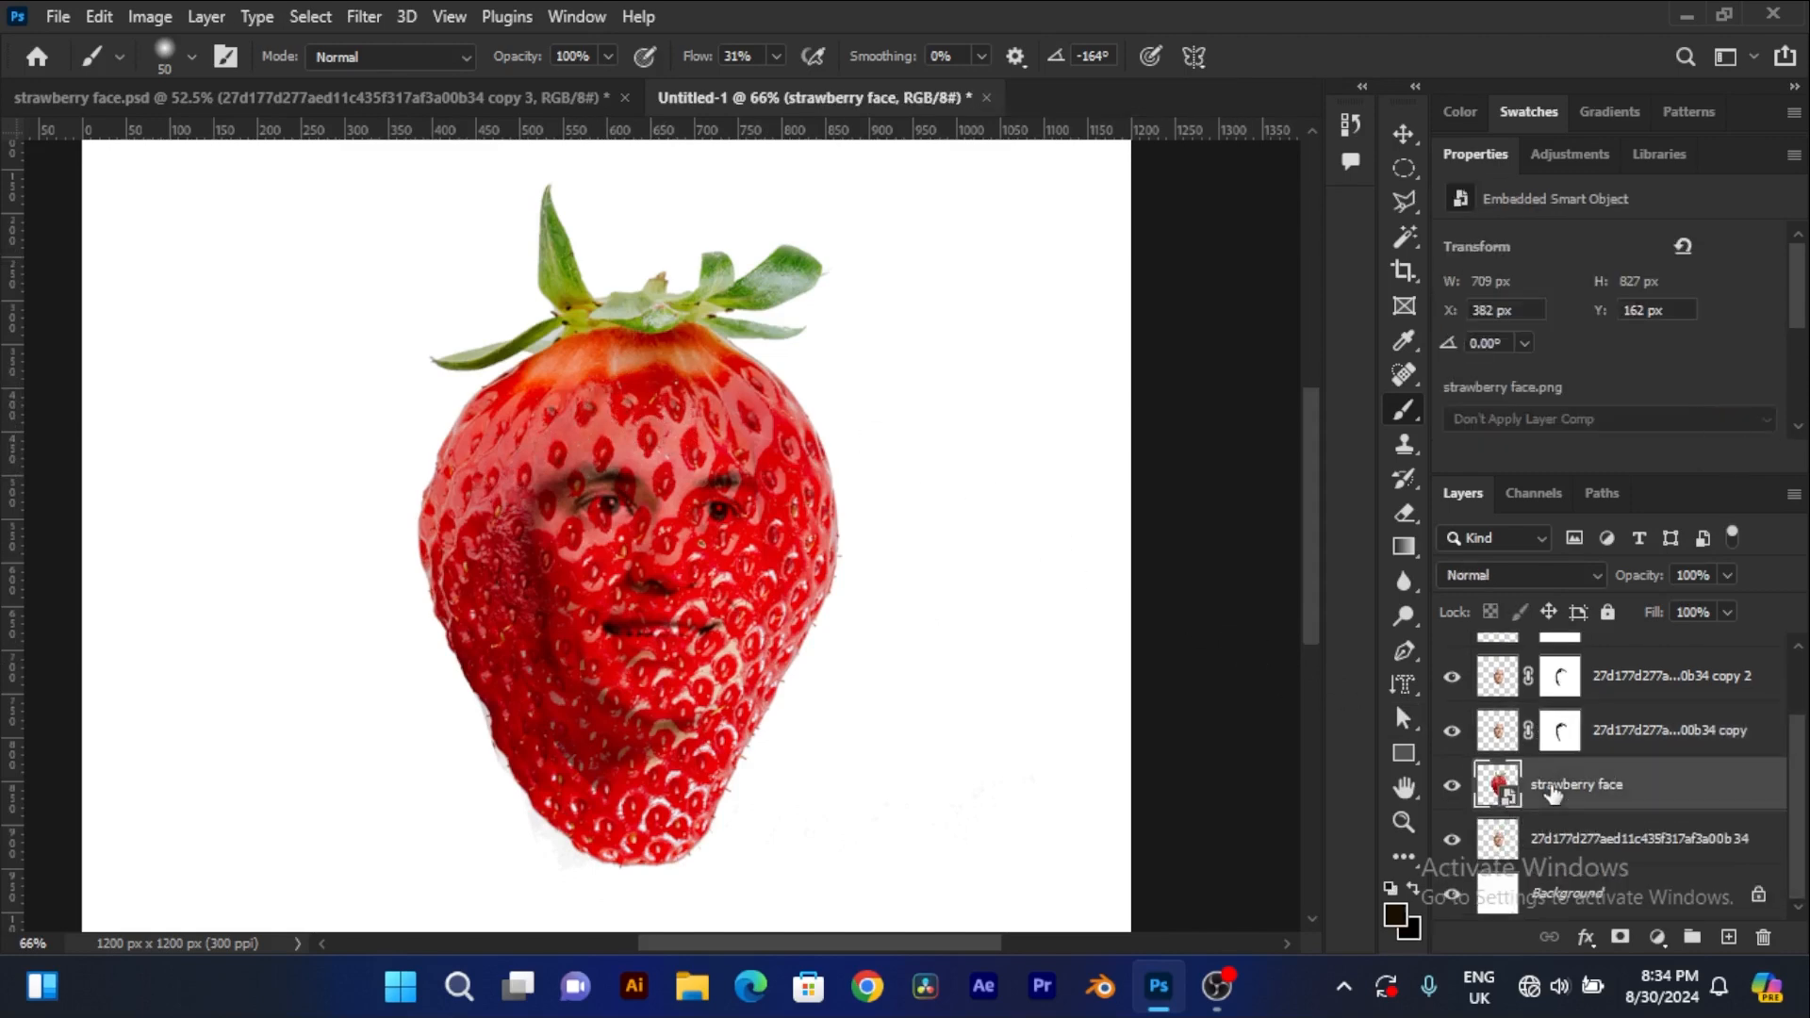
{"action": "left_click", "coordinate": [1618, 938]}
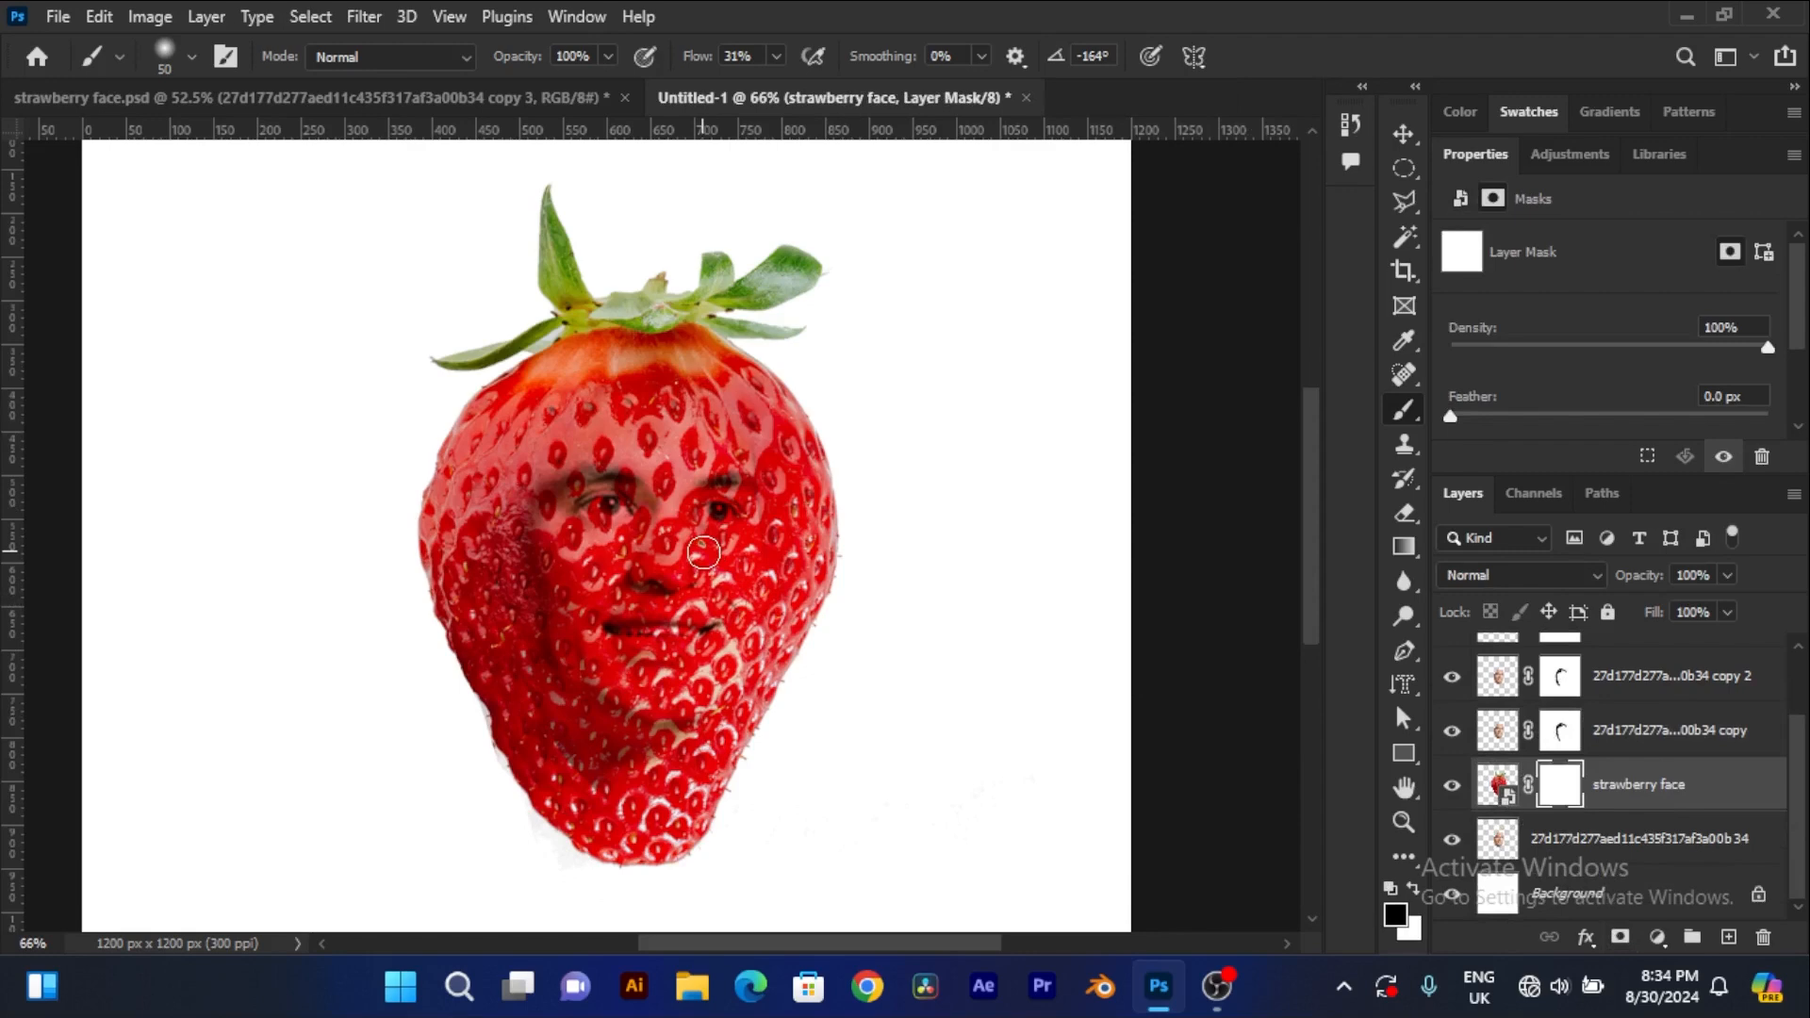
Step: Set the brush size to 17 px and paint black over both eyes on the strawberry face layer's mask
{"action": "scroll", "coordinate": [654, 534], "scroll_direction": "up", "scroll_amount": 8}
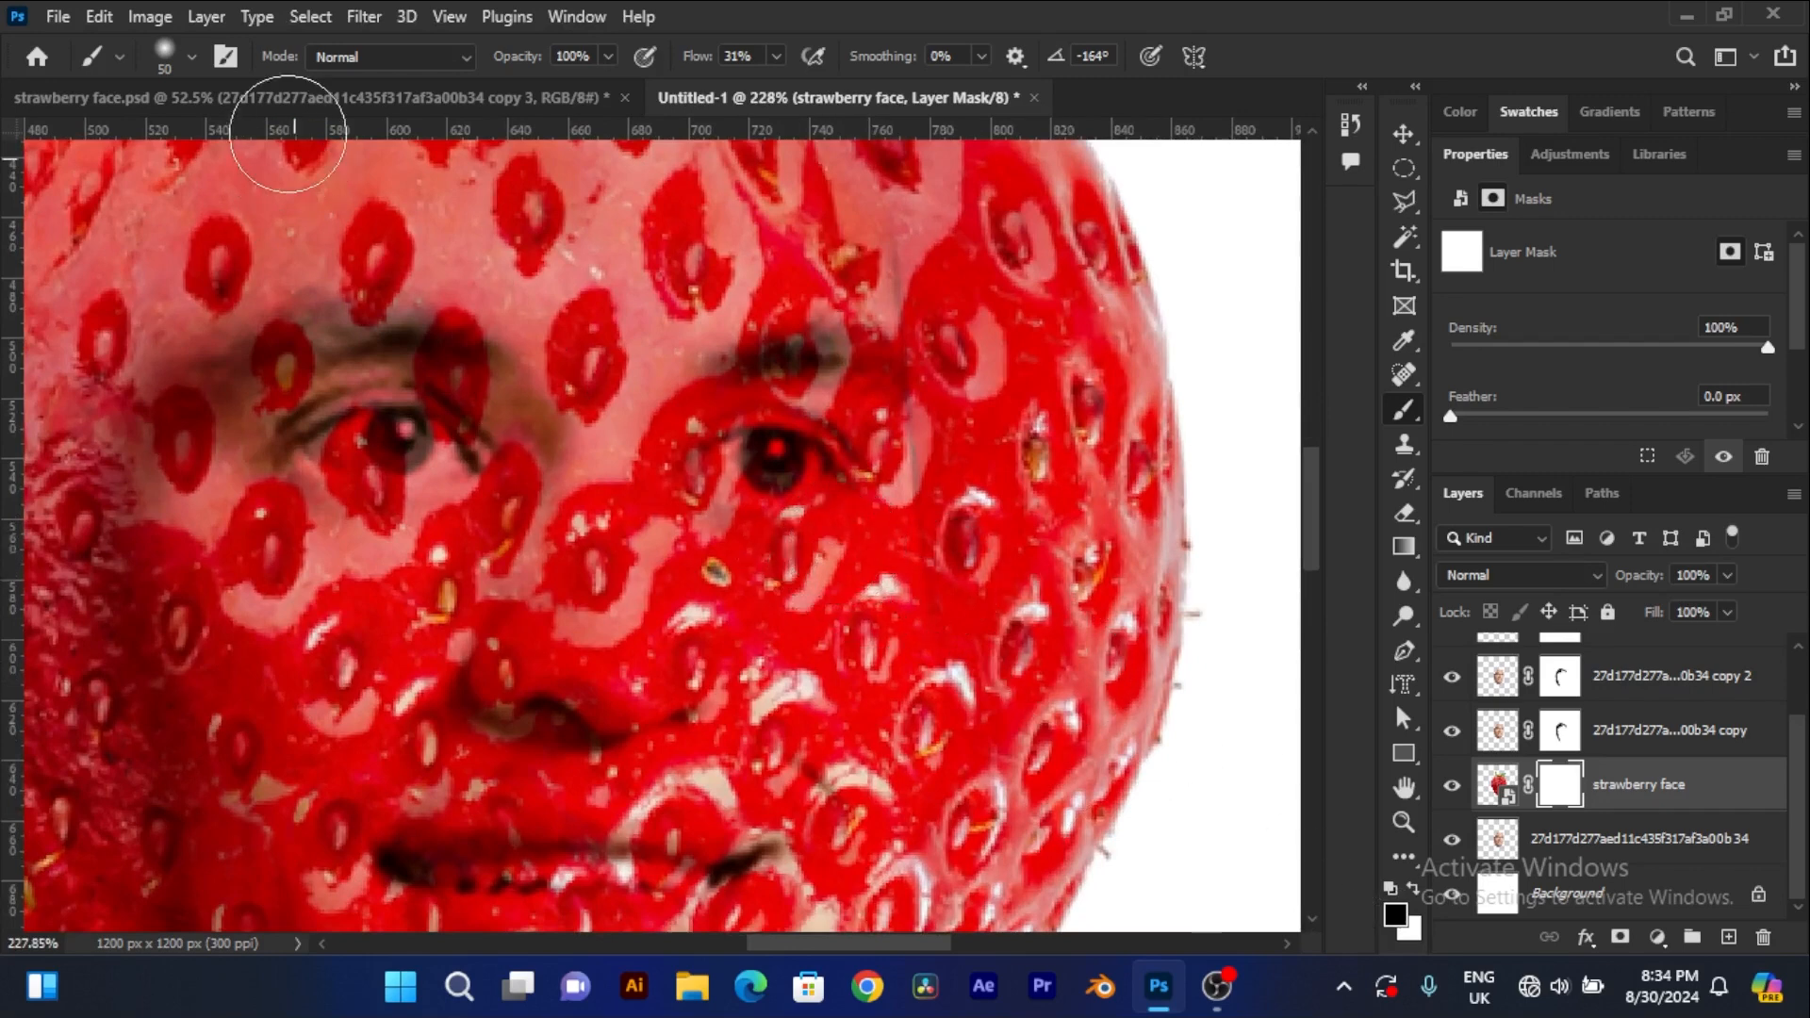
{"action": "left_click", "coordinate": [186, 51]}
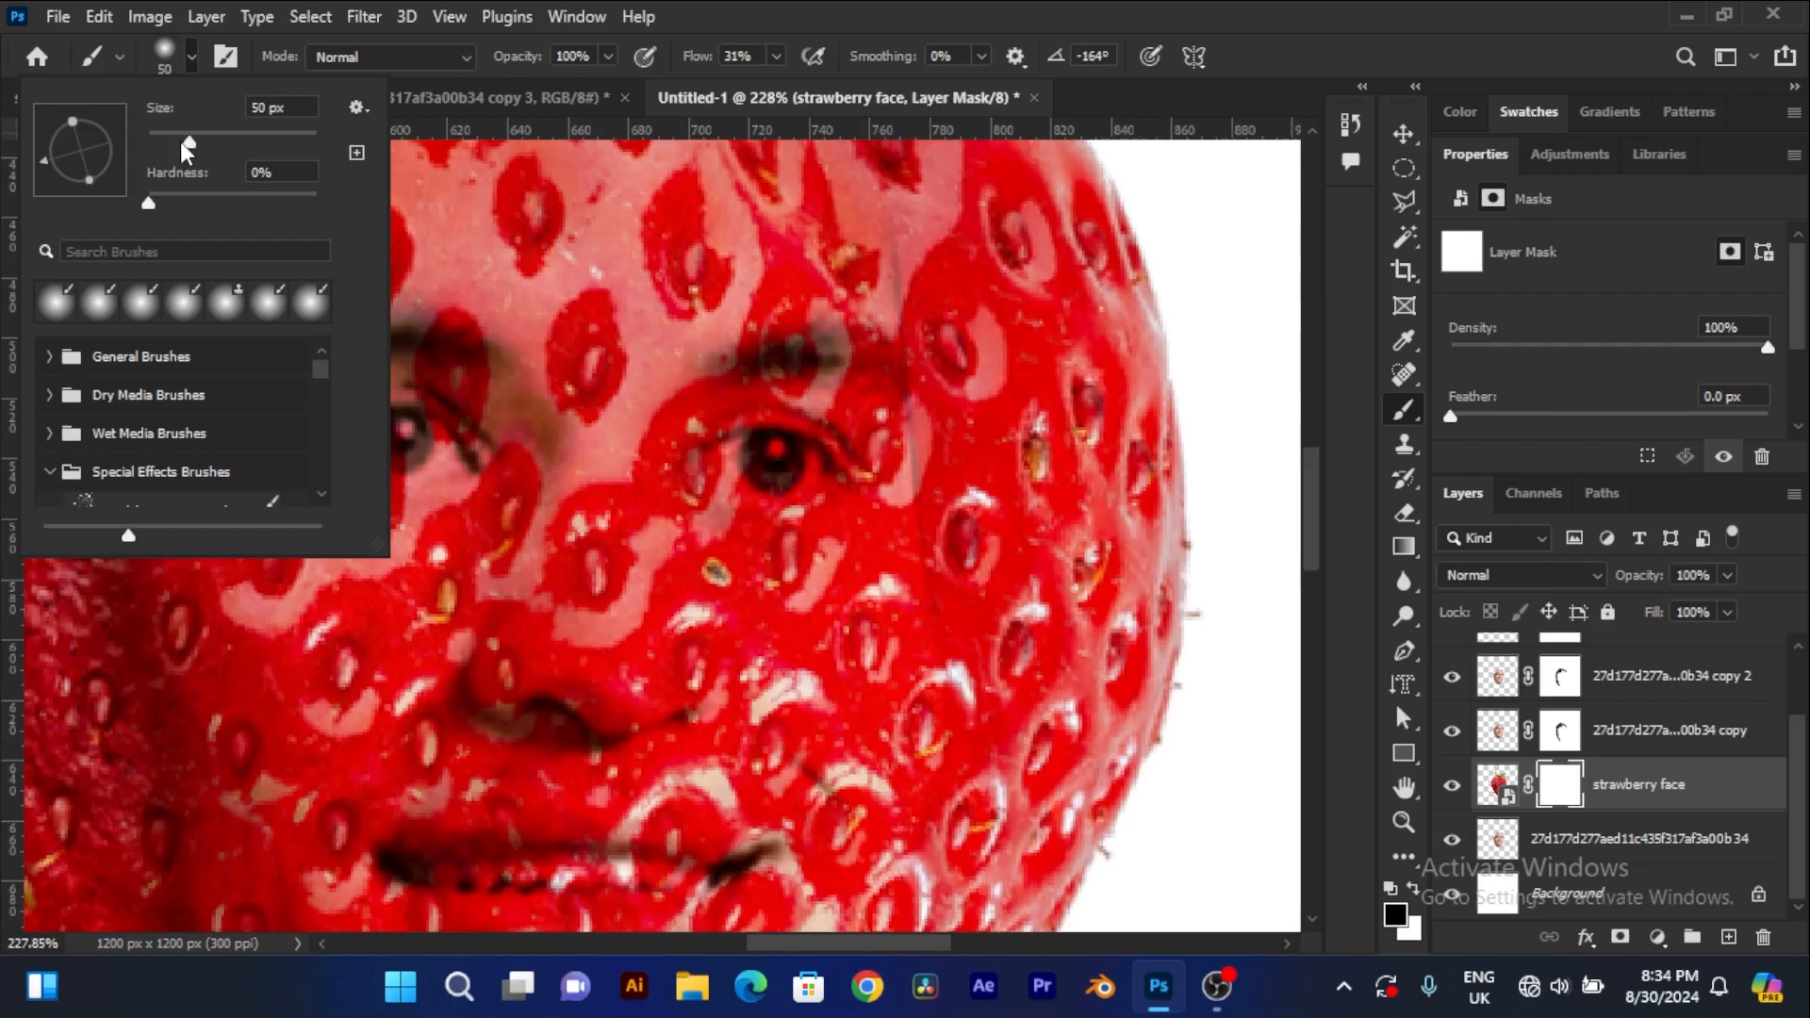
{"action": "left_click_drag", "start_coordinate": [166, 141], "coordinate": [160, 141]}
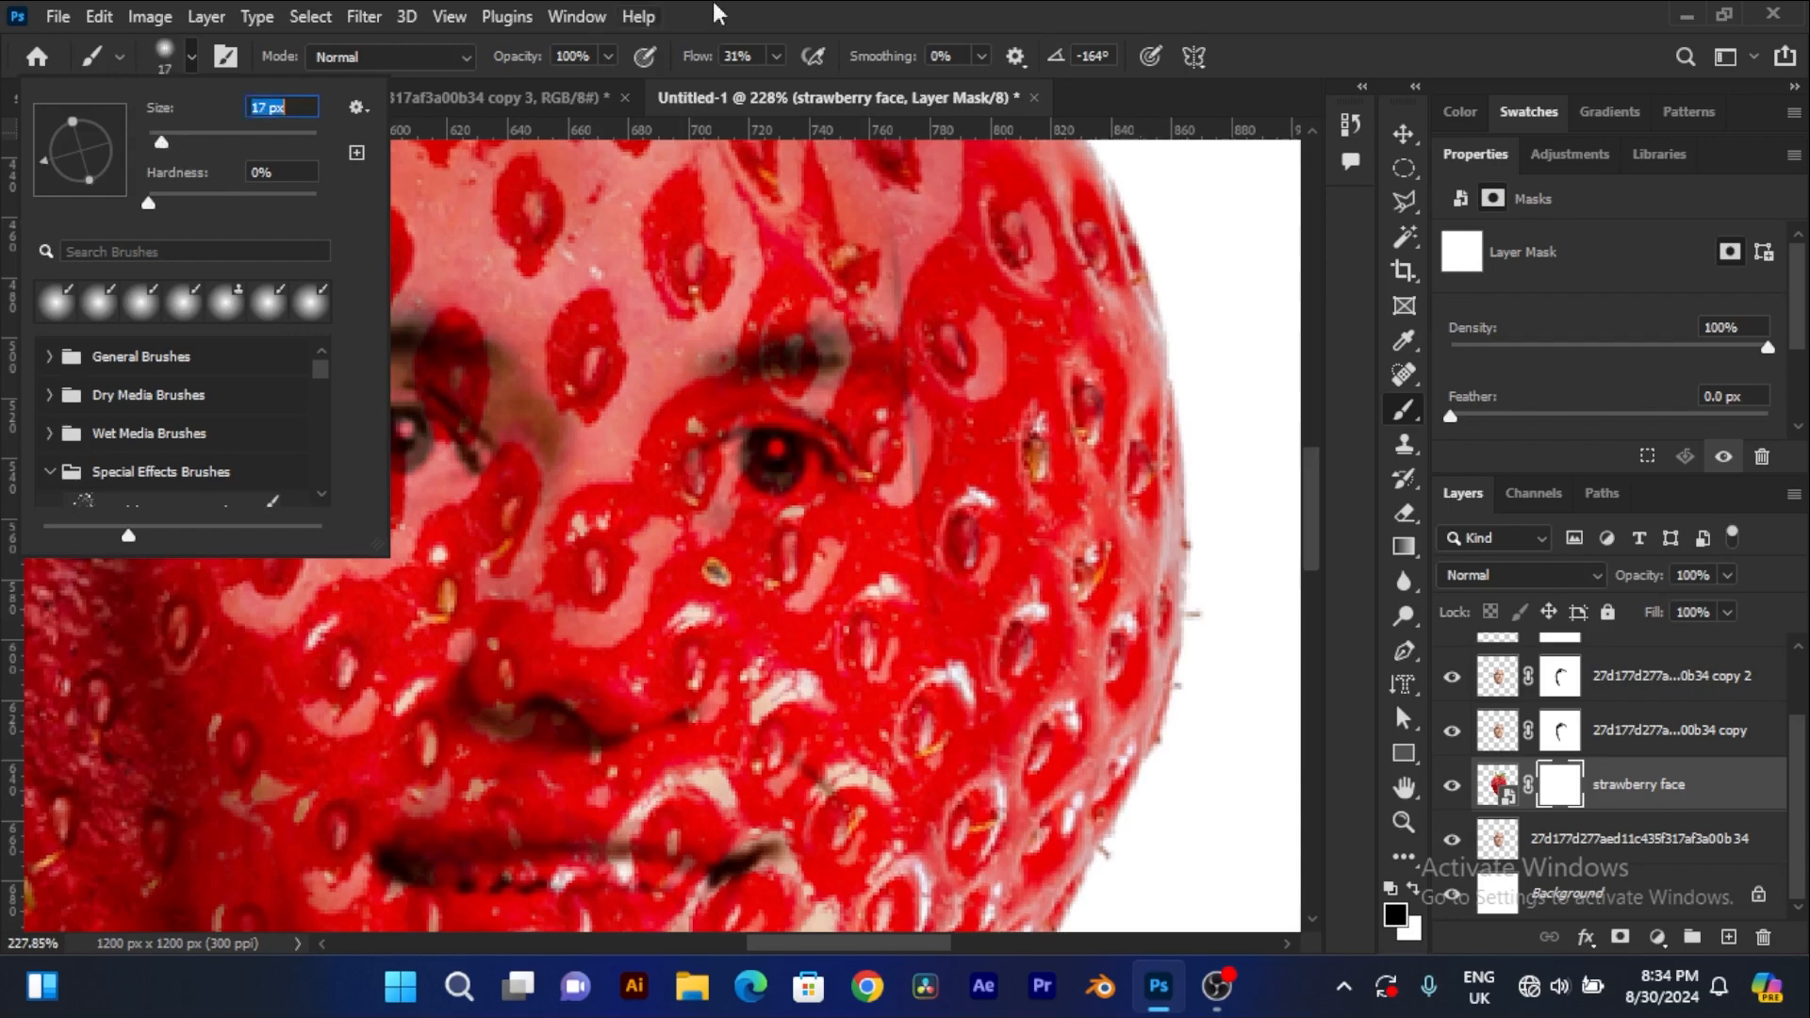
{"action": "left_click", "coordinate": [875, 13]}
{"action": "mouse_move", "coordinate": [767, 468]}
{"action": "left_mouse_down"}
{"action": "mouse_move", "coordinate": [804, 470]}
{"action": "mouse_move", "coordinate": [716, 461]}
{"action": "mouse_move", "coordinate": [818, 472]}
{"action": "mouse_move", "coordinate": [717, 460]}
{"action": "mouse_move", "coordinate": [806, 485]}
{"action": "left_mouse_up"}
{"action": "mouse_move", "coordinate": [437, 491]}
{"action": "left_mouse_down"}
{"action": "mouse_move", "coordinate": [460, 462]}
{"action": "mouse_move", "coordinate": [324, 447]}
{"action": "mouse_move", "coordinate": [426, 439]}
{"action": "mouse_move", "coordinate": [436, 451]}
{"action": "mouse_move", "coordinate": [354, 438]}
{"action": "mouse_move", "coordinate": [455, 458]}
{"action": "mouse_move", "coordinate": [326, 460]}
{"action": "left_mouse_up"}
Step: Reduce the brush to 9 px and paint black over the teeth on the strawberry face layer's mask
{"action": "scroll", "coordinate": [726, 585], "scroll_direction": "down", "scroll_amount": 8}
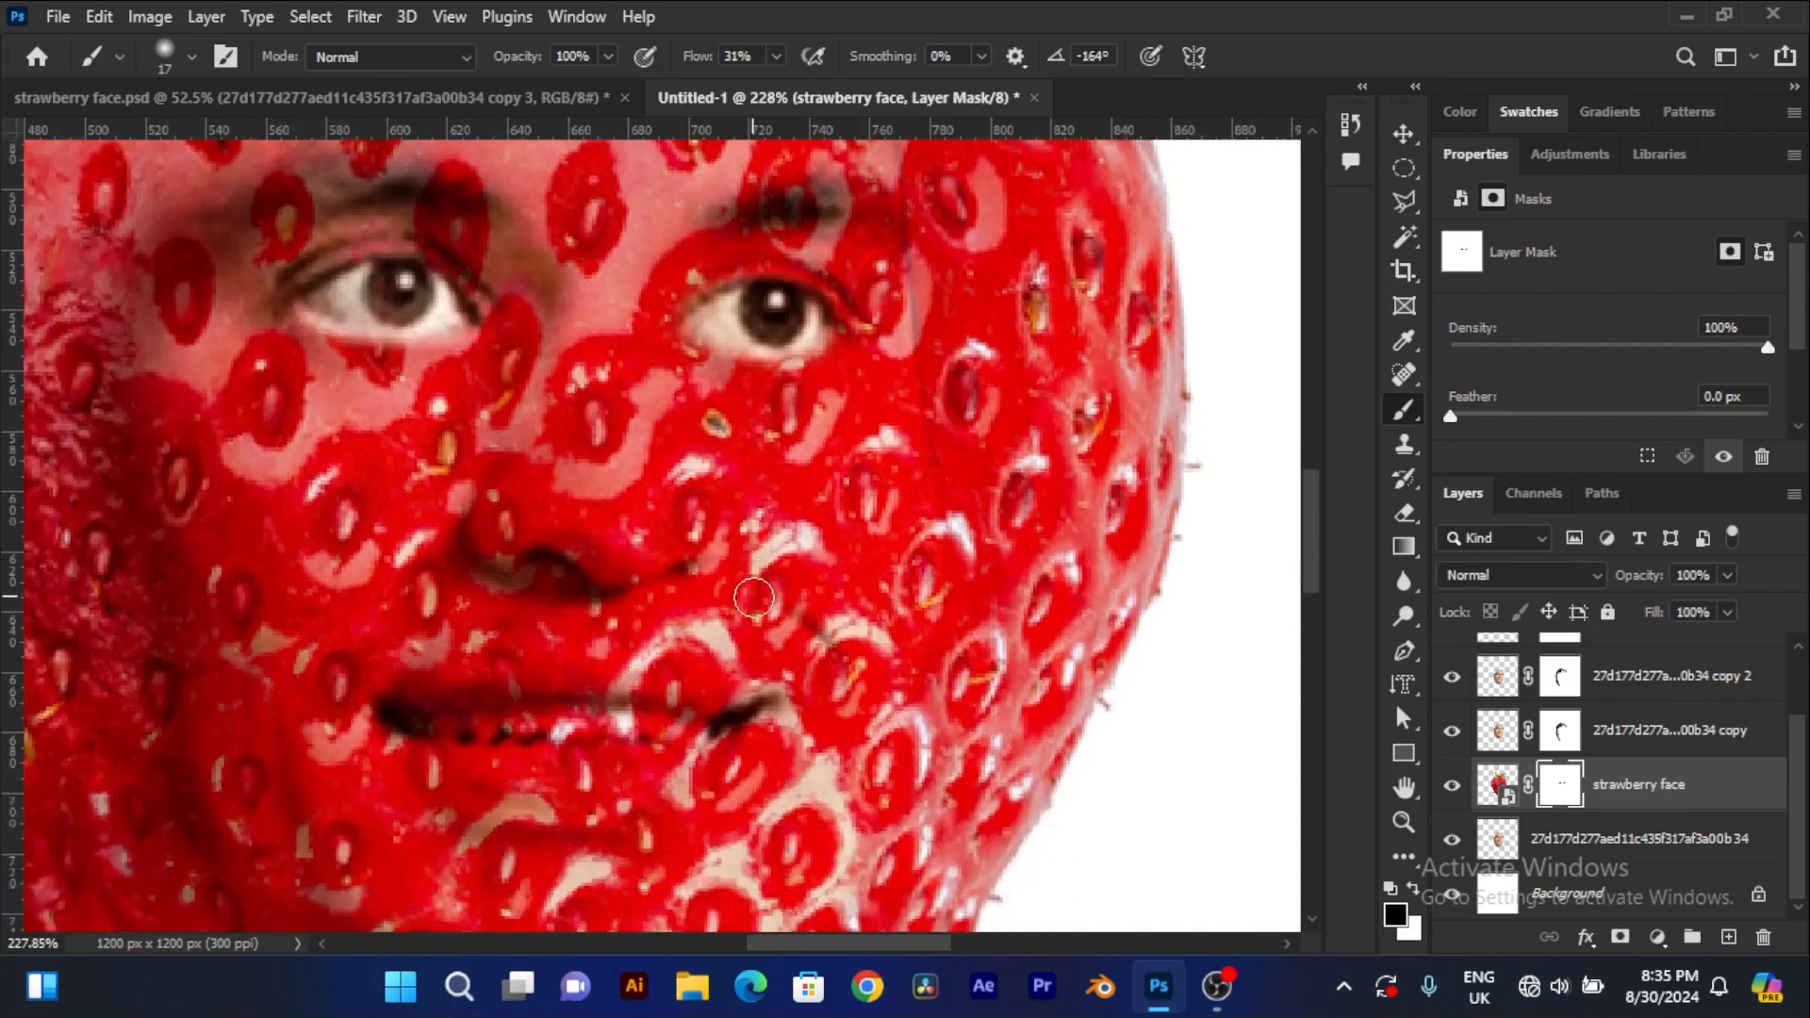
{"action": "scroll", "coordinate": [726, 585], "scroll_direction": "down", "scroll_amount": 3}
{"action": "key", "text": "bracketleft"}
{"action": "key", "text": "bracketleft"}
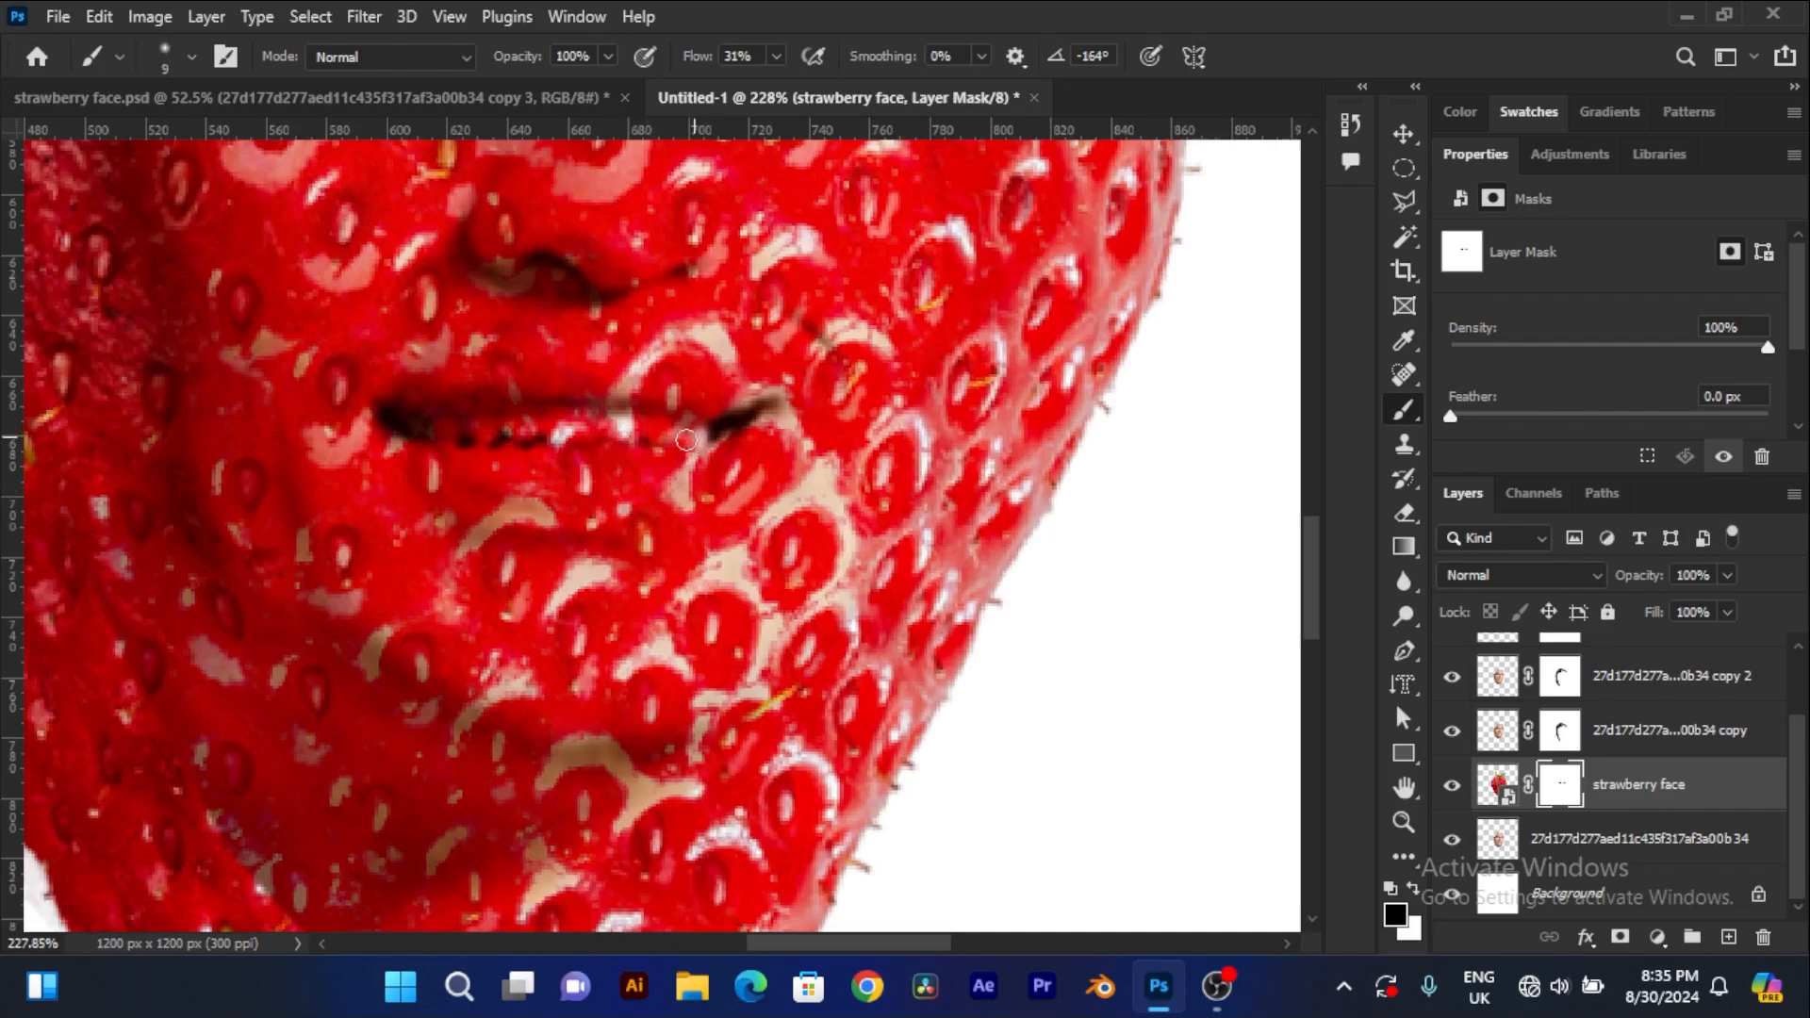
{"action": "mouse_move", "coordinate": [674, 435]}
{"action": "left_mouse_down"}
{"action": "mouse_move", "coordinate": [650, 415]}
{"action": "mouse_move", "coordinate": [492, 425]}
{"action": "mouse_move", "coordinate": [616, 423]}
{"action": "left_mouse_up"}
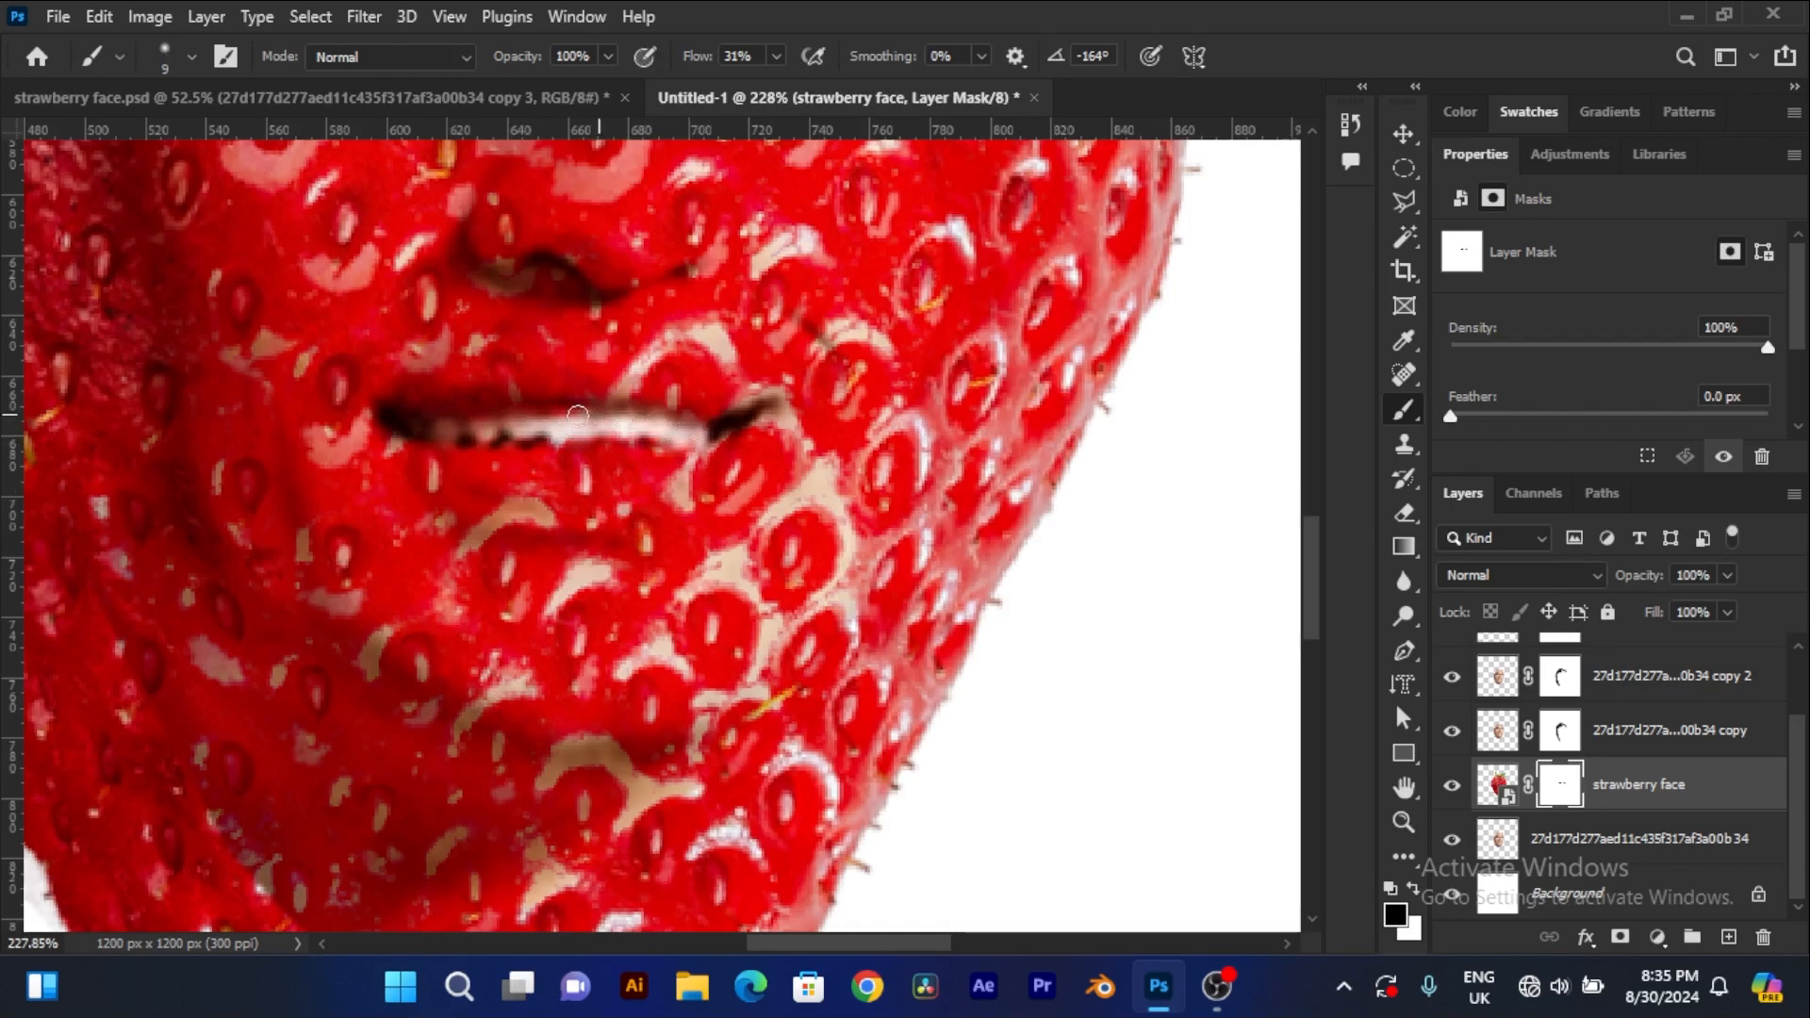
{"action": "mouse_move", "coordinate": [470, 420]}
{"action": "left_mouse_down"}
{"action": "mouse_move", "coordinate": [434, 427]}
{"action": "mouse_move", "coordinate": [487, 446]}
{"action": "mouse_move", "coordinate": [560, 428]}
{"action": "mouse_move", "coordinate": [709, 441]}
{"action": "left_mouse_up"}
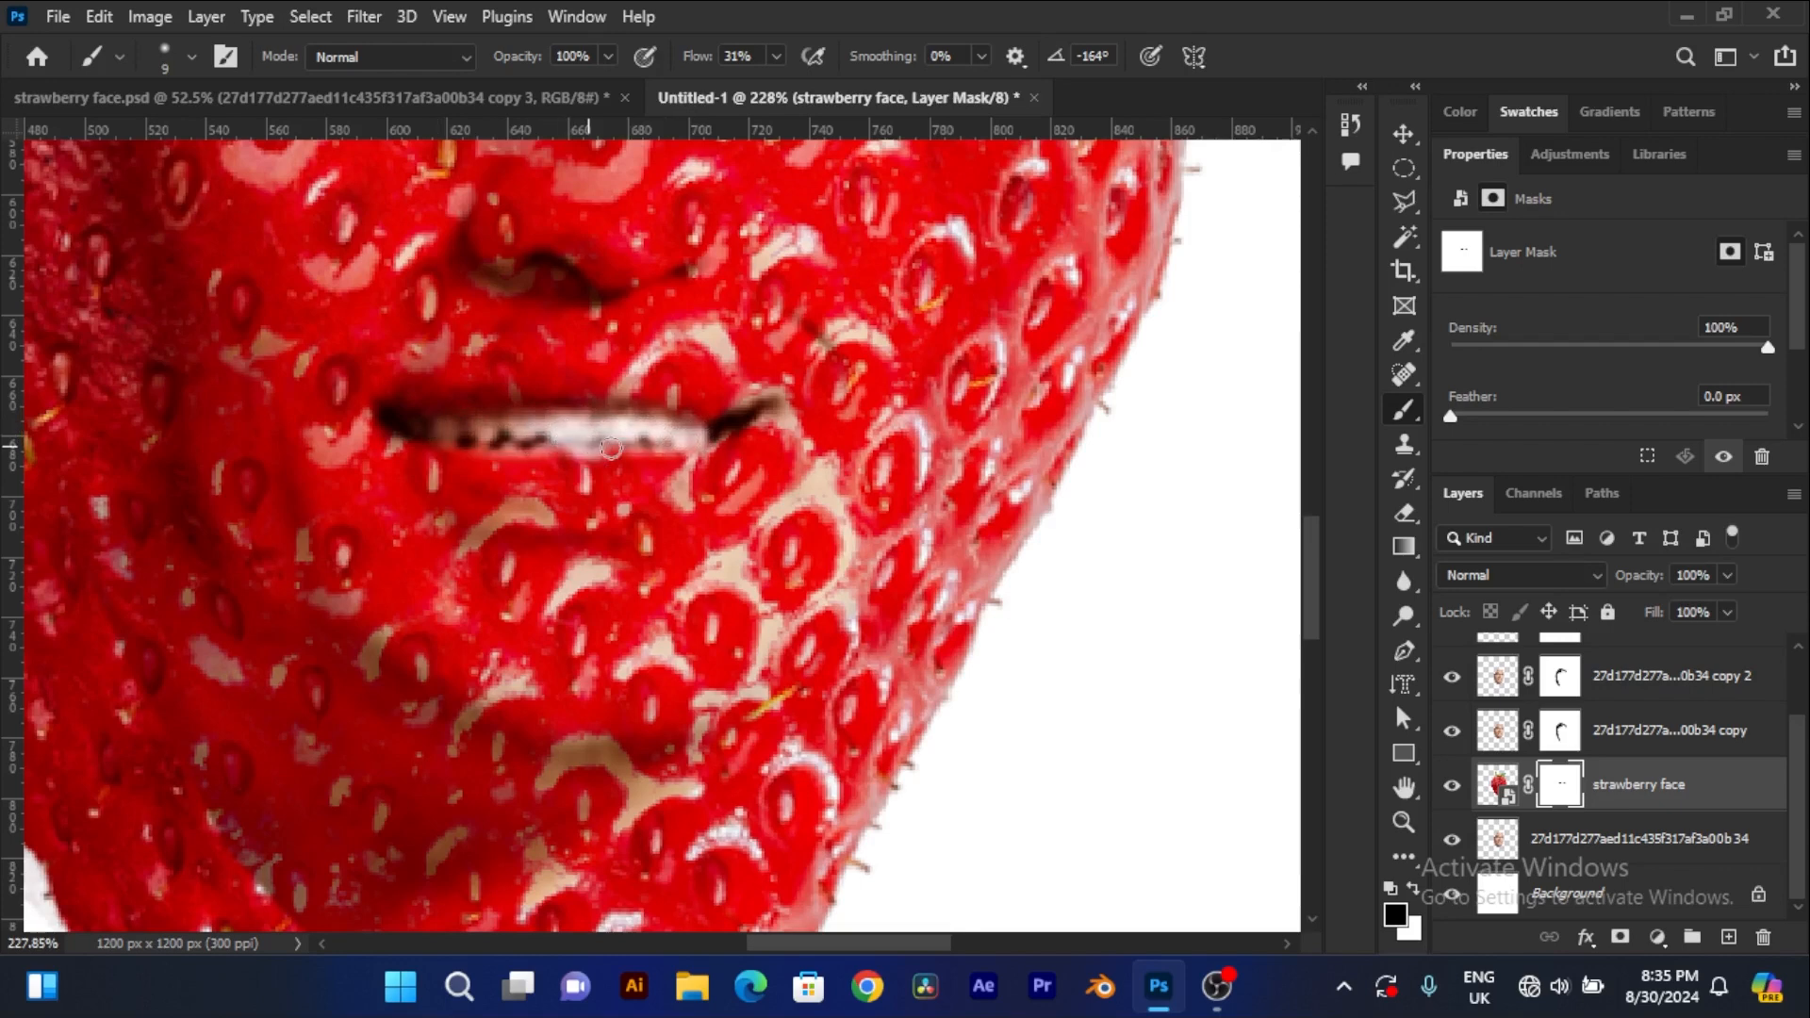
{"action": "left_click_drag", "start_coordinate": [642, 443], "coordinate": [471, 439]}
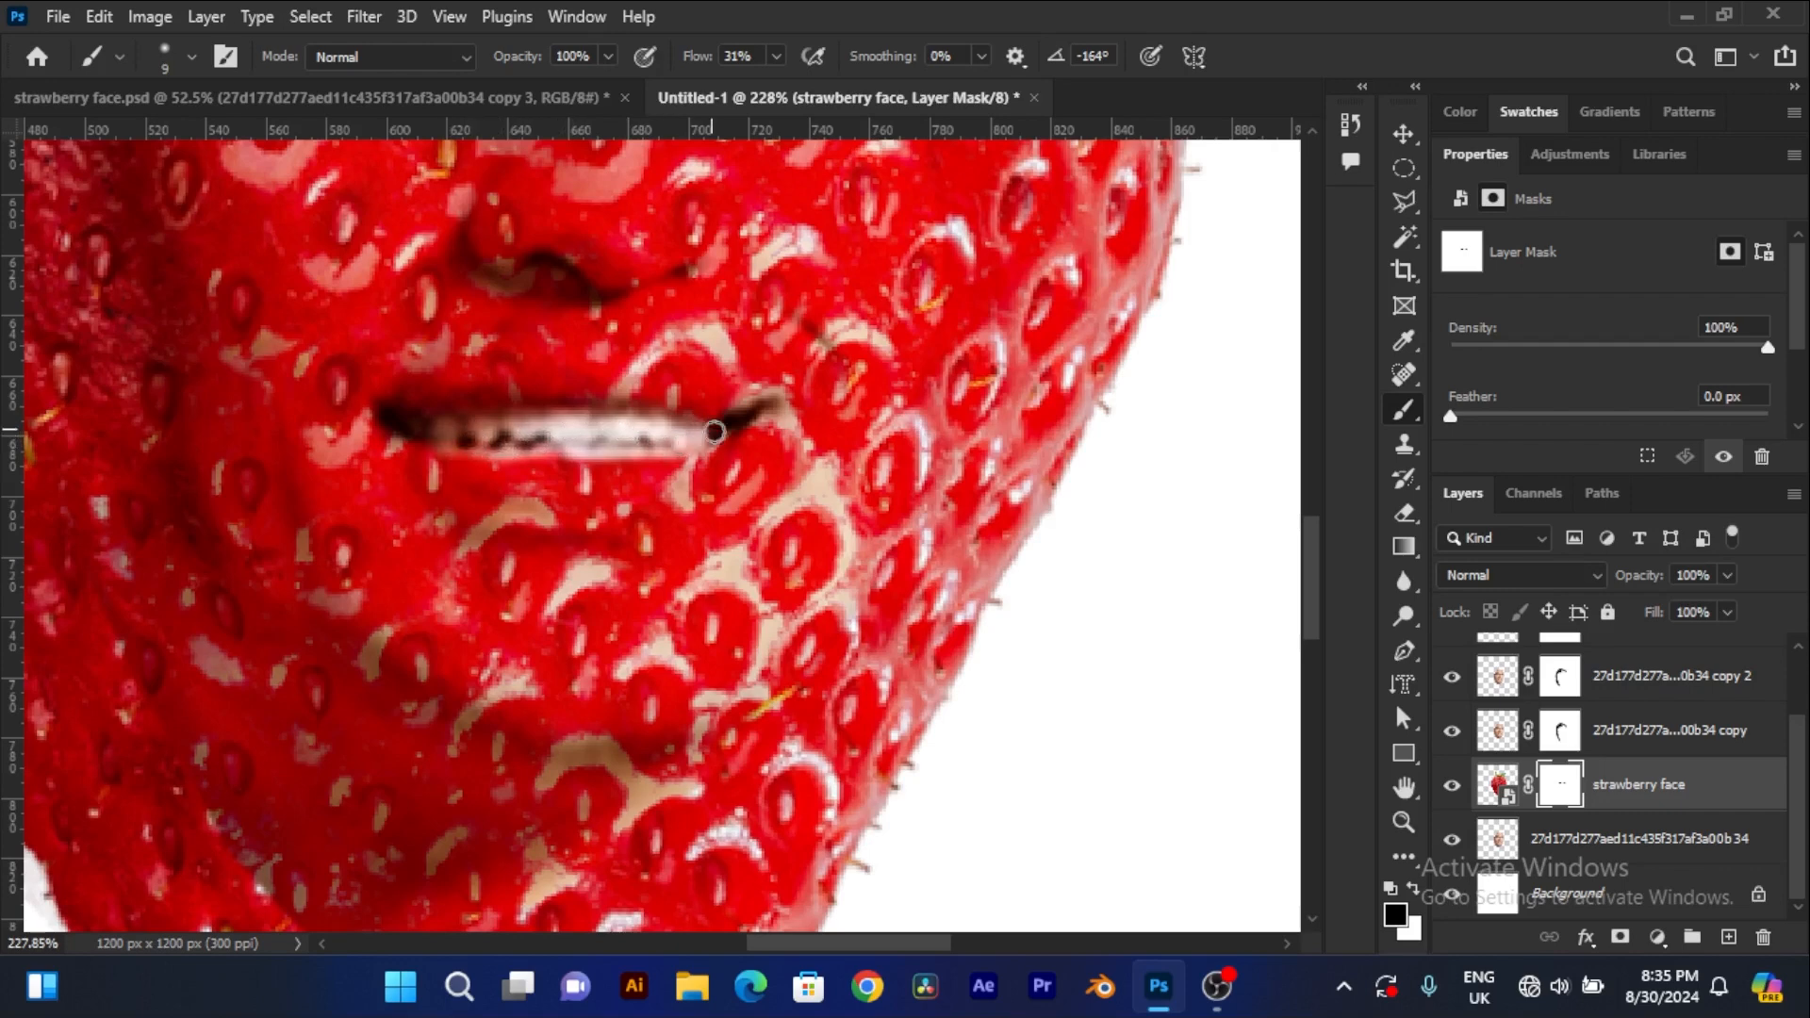
{"action": "scroll", "coordinate": [790, 512], "scroll_direction": "down", "scroll_amount": 6}
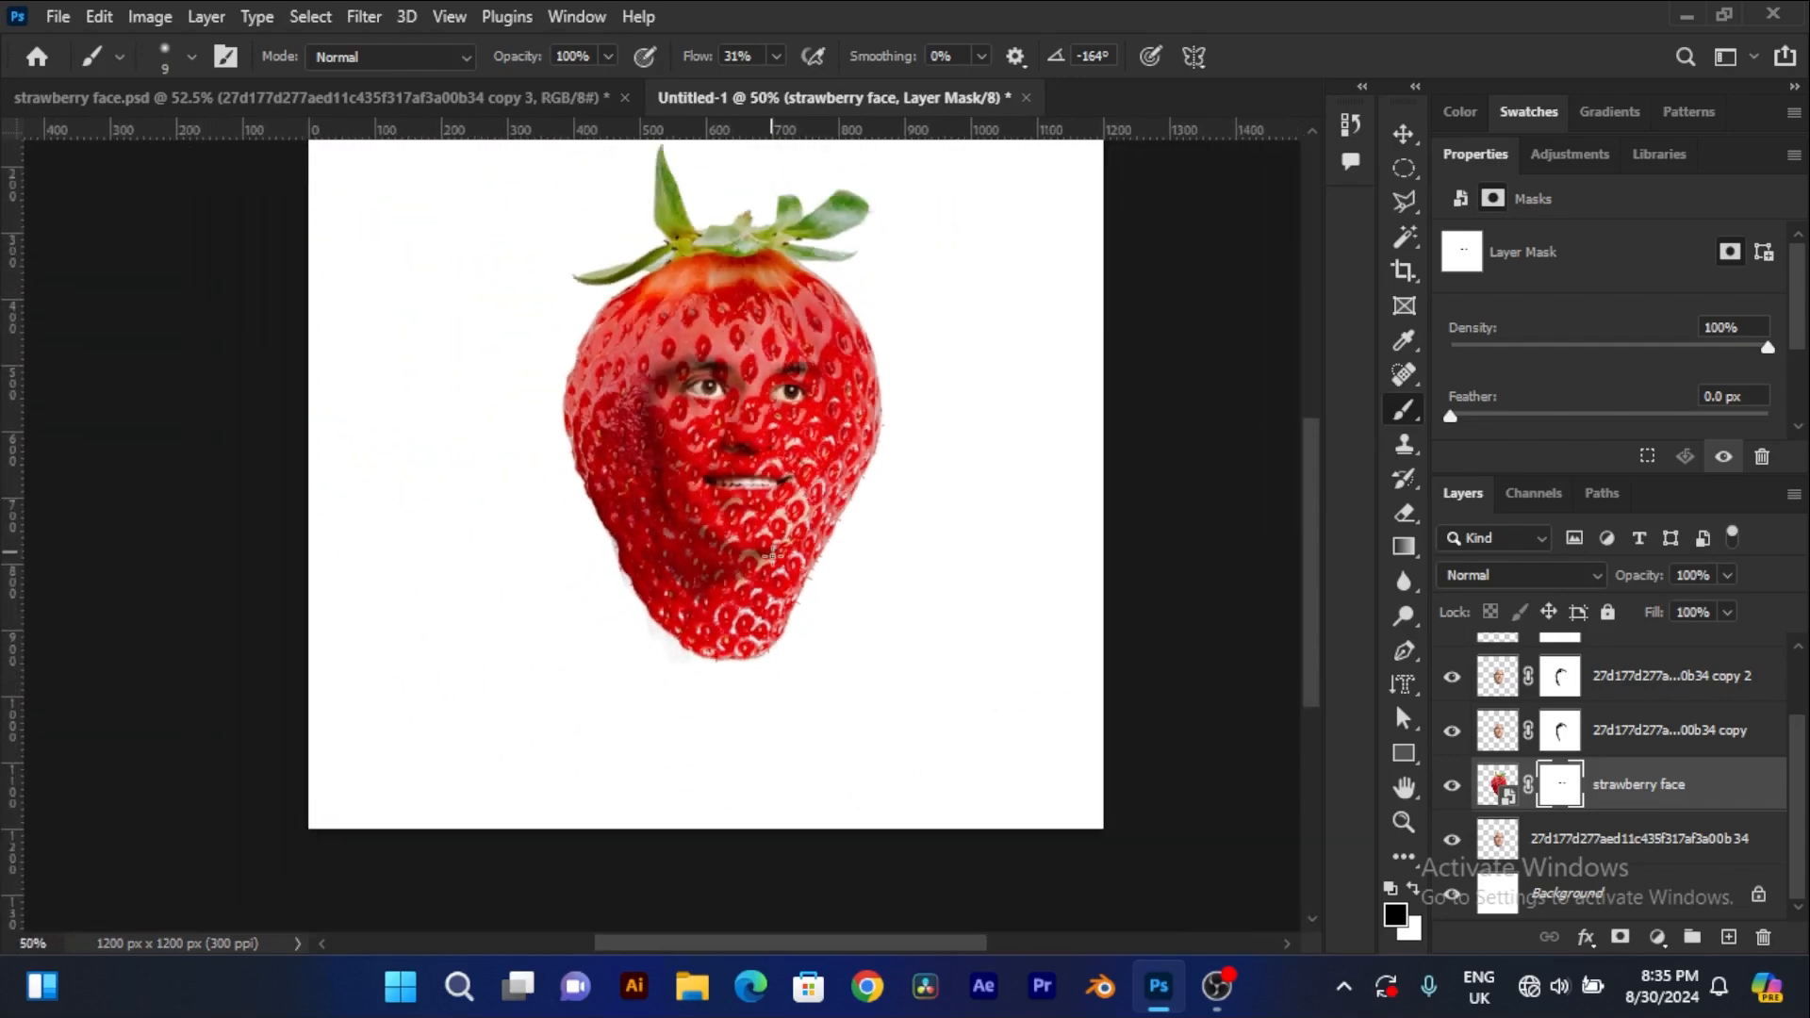
{"action": "scroll", "coordinate": [772, 555], "scroll_direction": "up", "scroll_amount": 3}
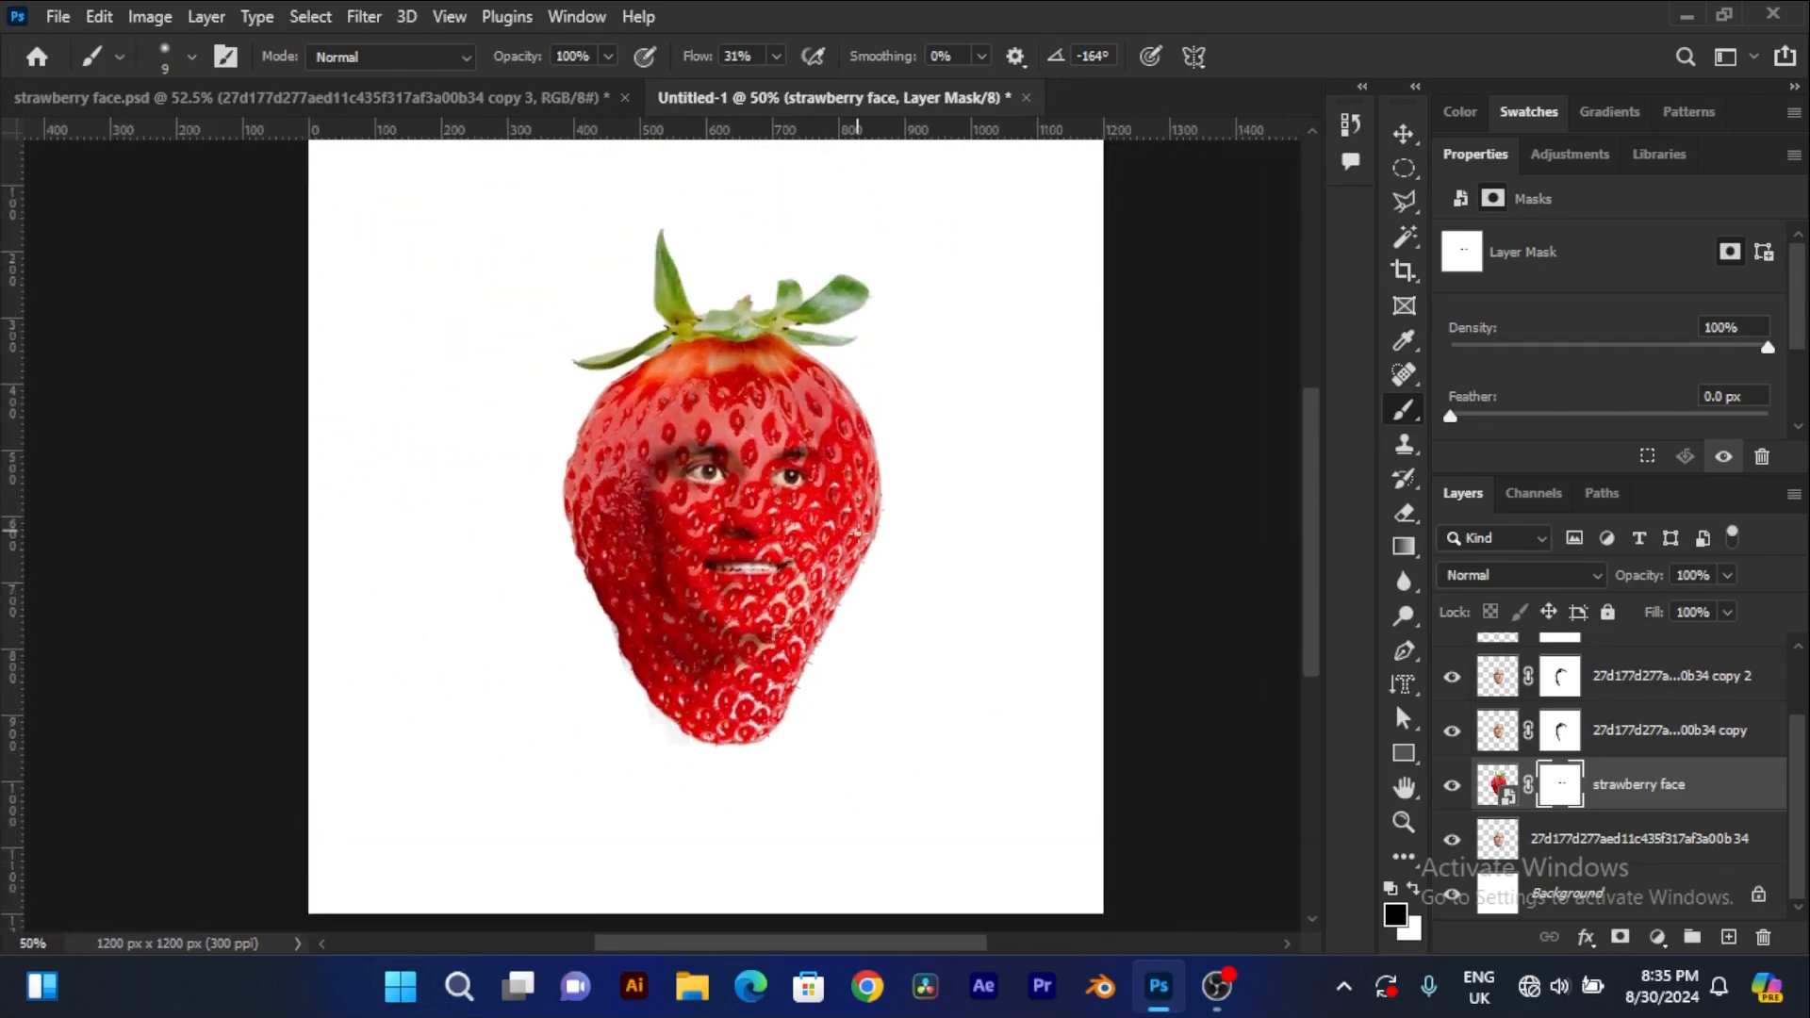